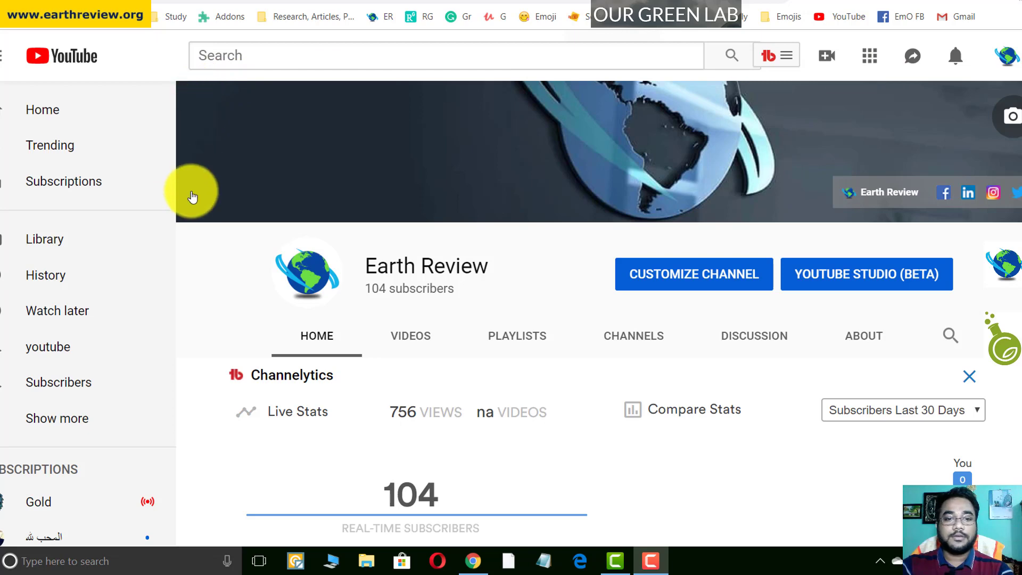
Step: Review the Earth Review channel's home page, from the Channelytics statistics and channel tags through the featured video to the uploads
scroll(193, 197, "down", 1)
scroll(195, 205, "down", 2)
scroll(195, 204, "up", 2)
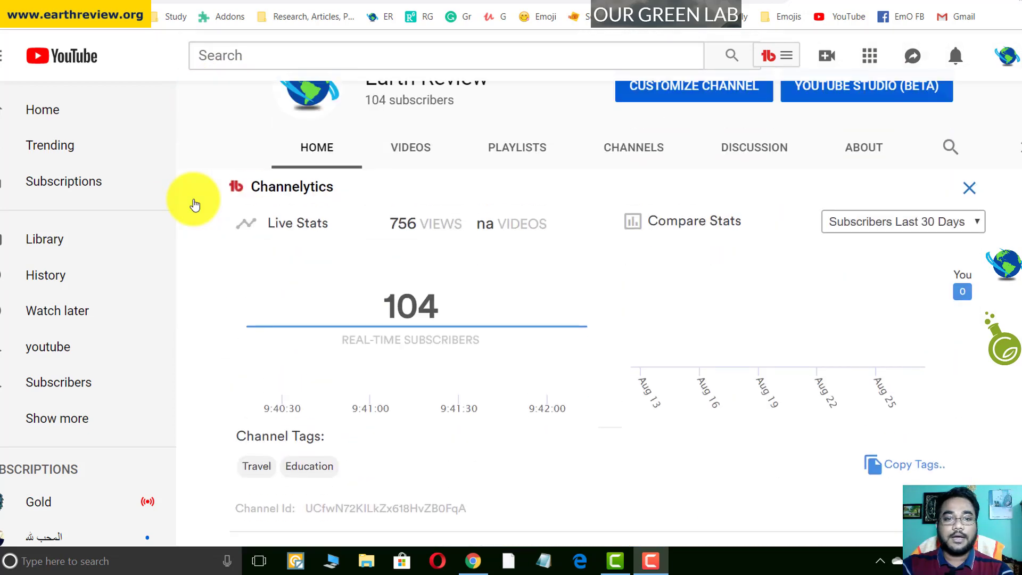
scroll(195, 205, "down", 2)
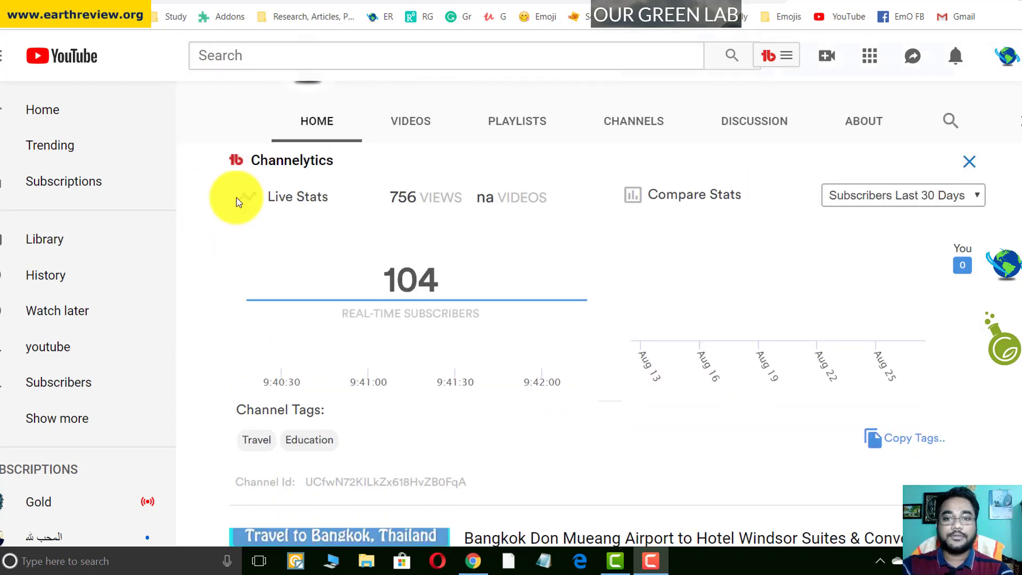
scroll(236, 197, "down", 2)
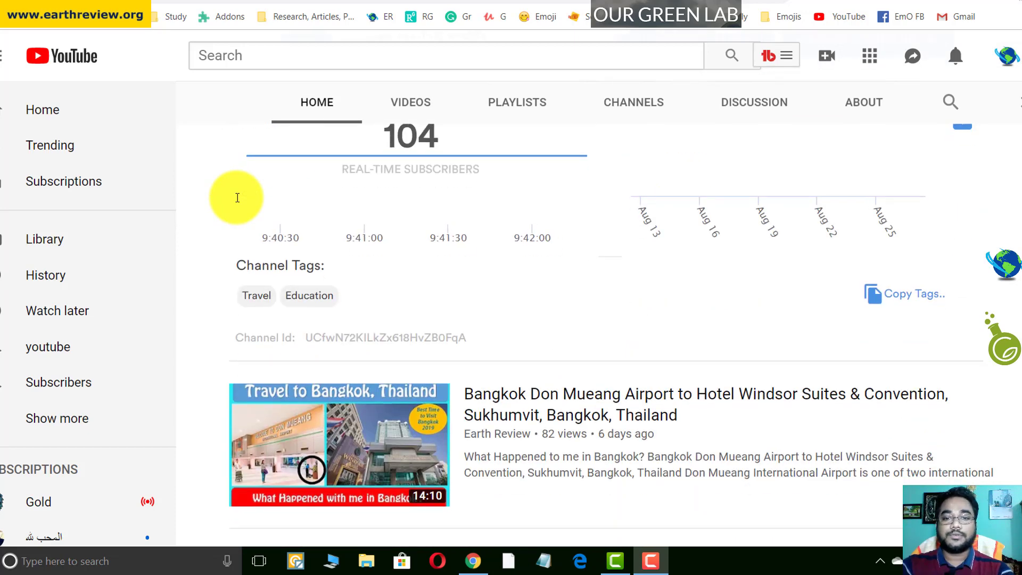
scroll(238, 197, "down", 1)
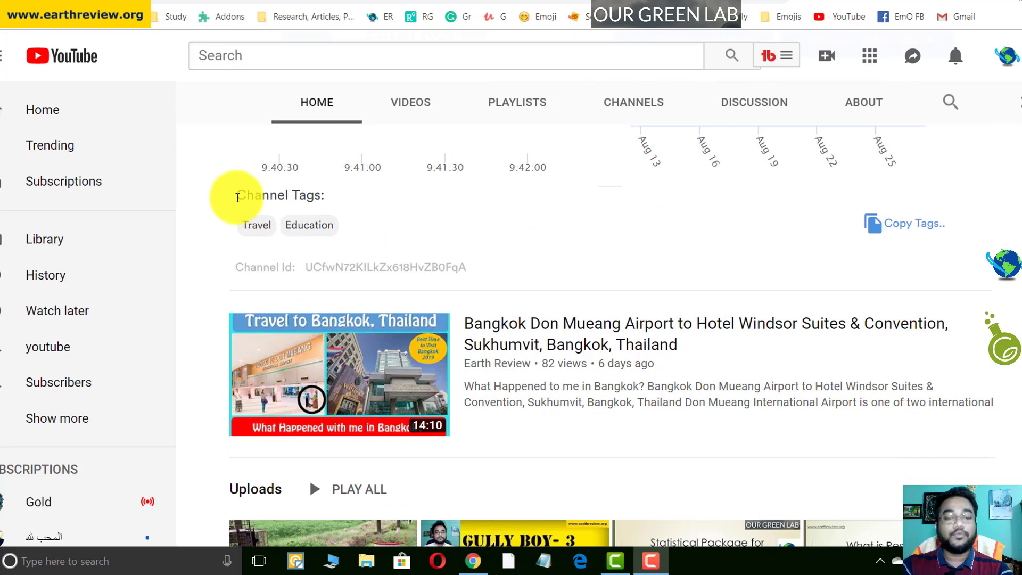
scroll(238, 197, "down", 1)
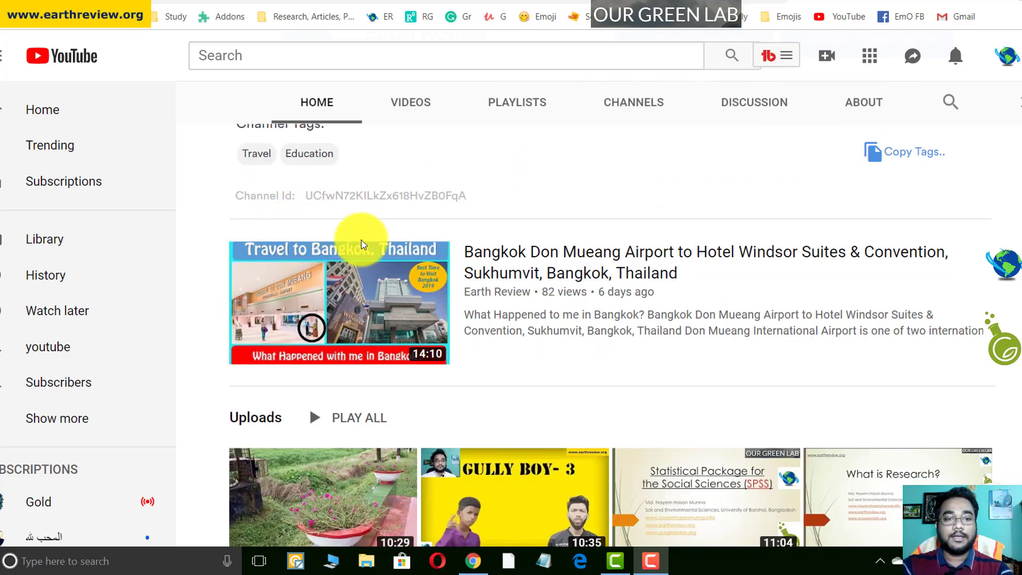
scroll(361, 242, "down", 2)
scroll(361, 245, "up", 1)
scroll(361, 245, "down", 3)
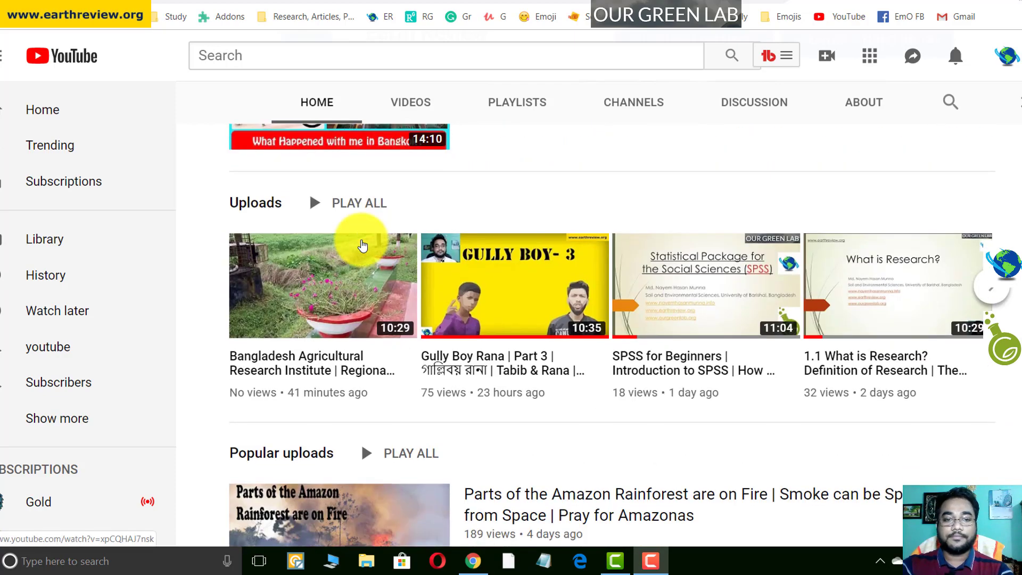
scroll(361, 245, "down", 1)
scroll(361, 245, "up", 7)
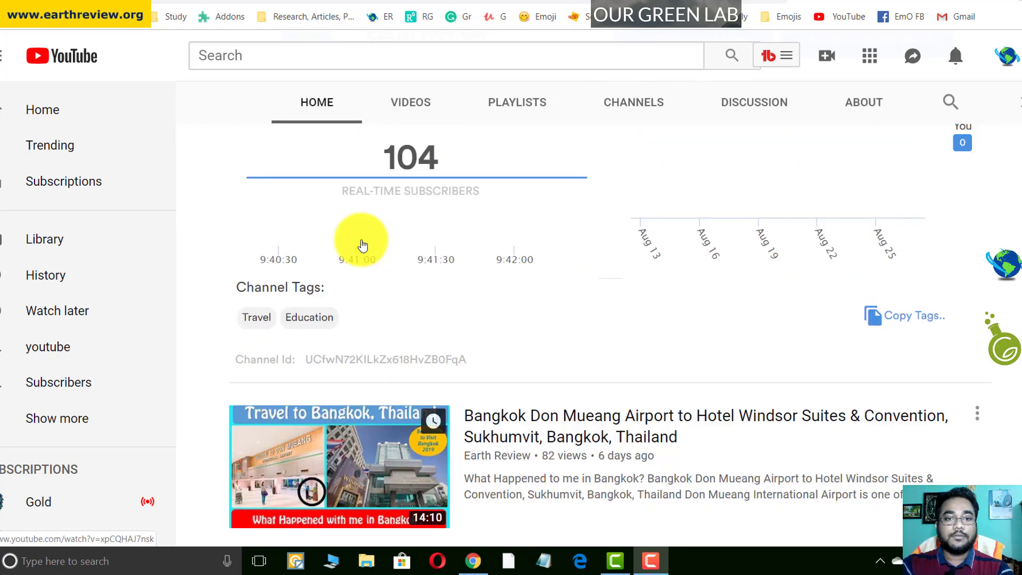
scroll(362, 245, "up", 2)
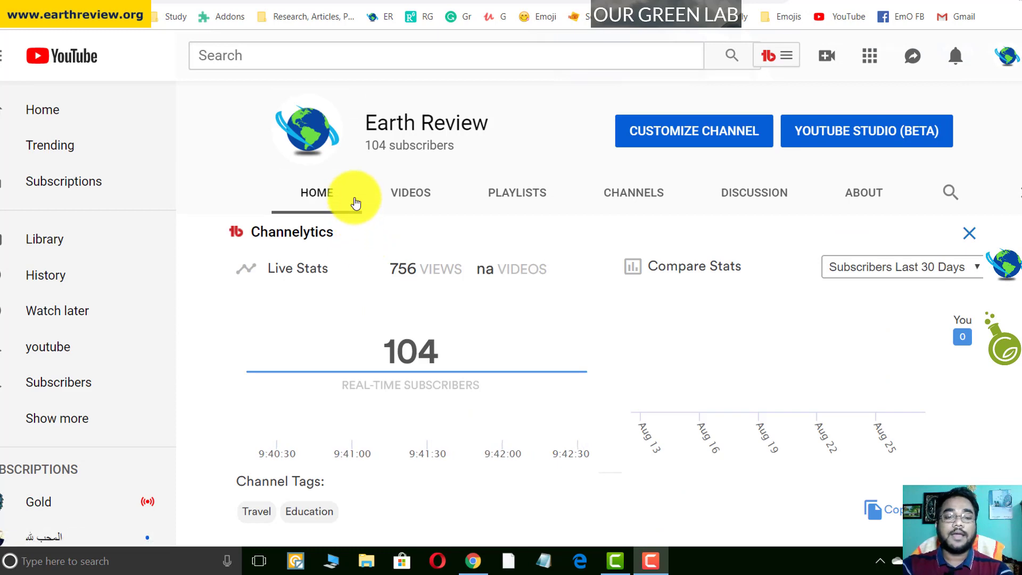
Step: Examine the featured Bangkok travel video and the row of recent uploads on the channel's home page
scroll(356, 204, "down", 5)
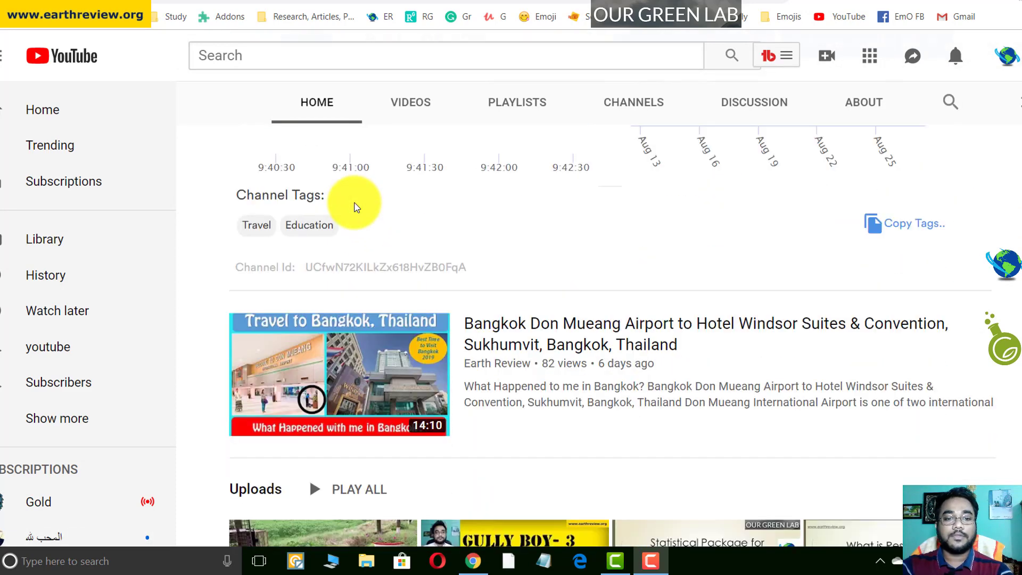
scroll(356, 207, "down", 3)
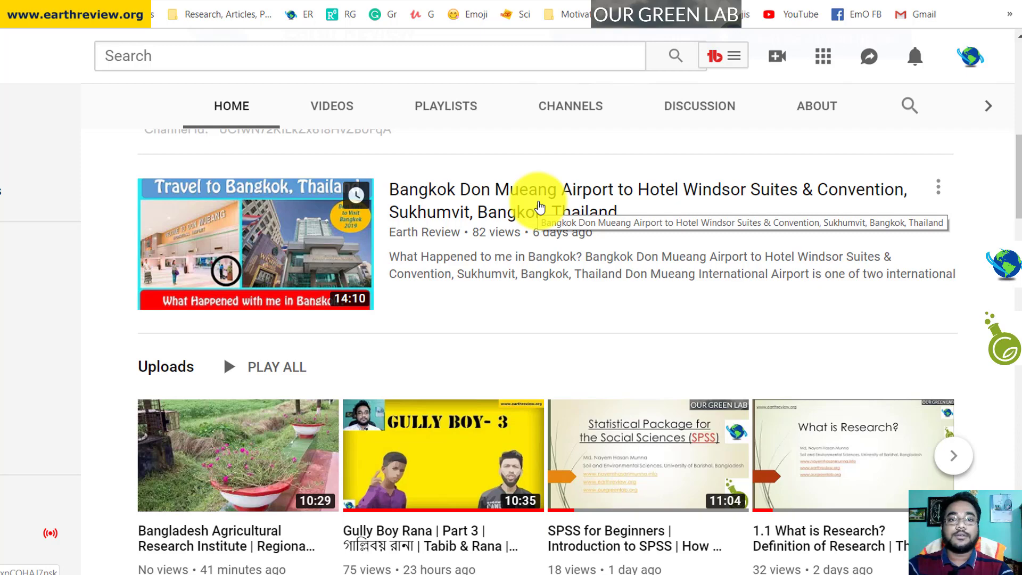
scroll(540, 207, "down", 2)
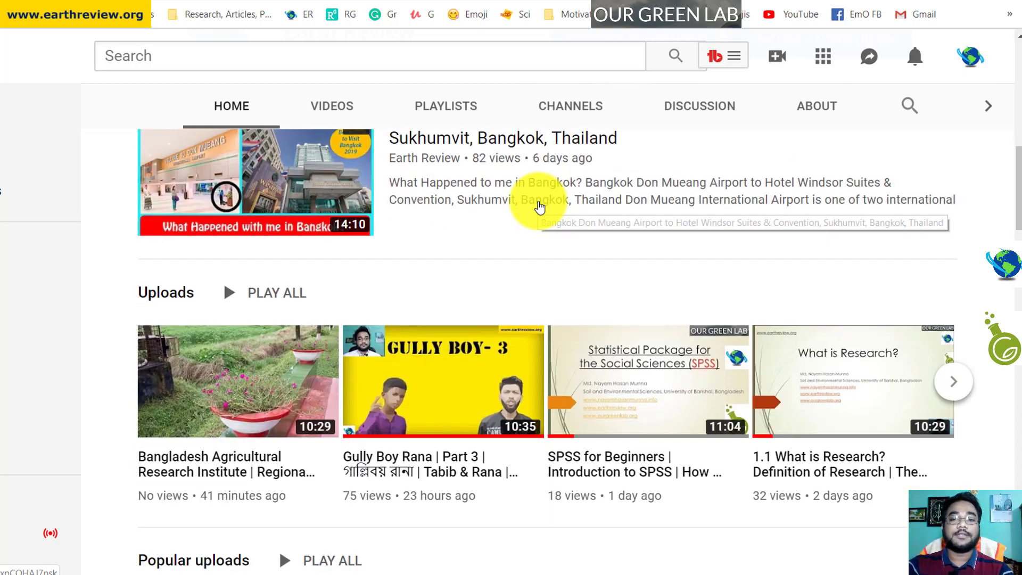
scroll(540, 207, "down", 4)
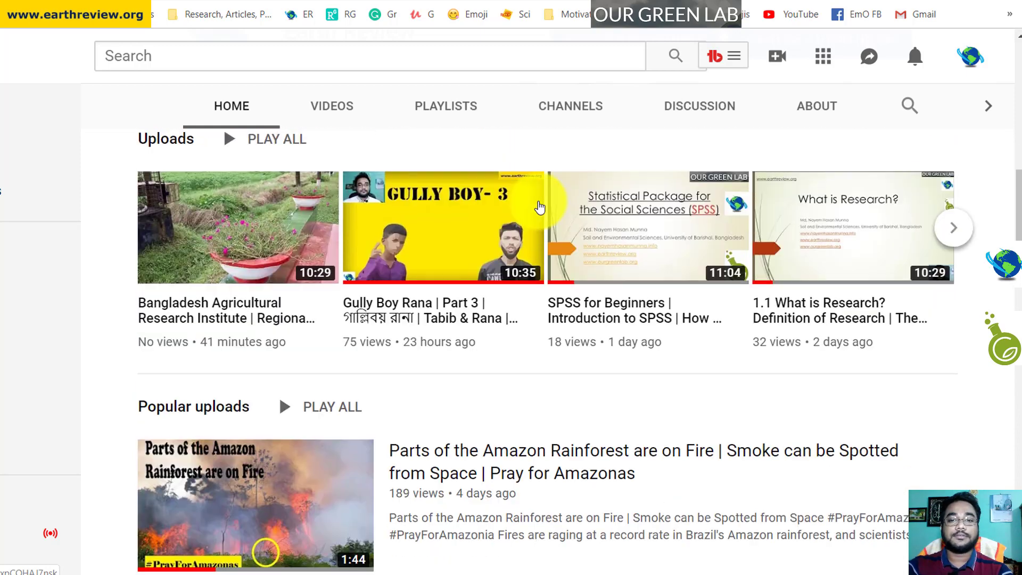
scroll(539, 207, "down", 2)
scroll(539, 206, "up", 2)
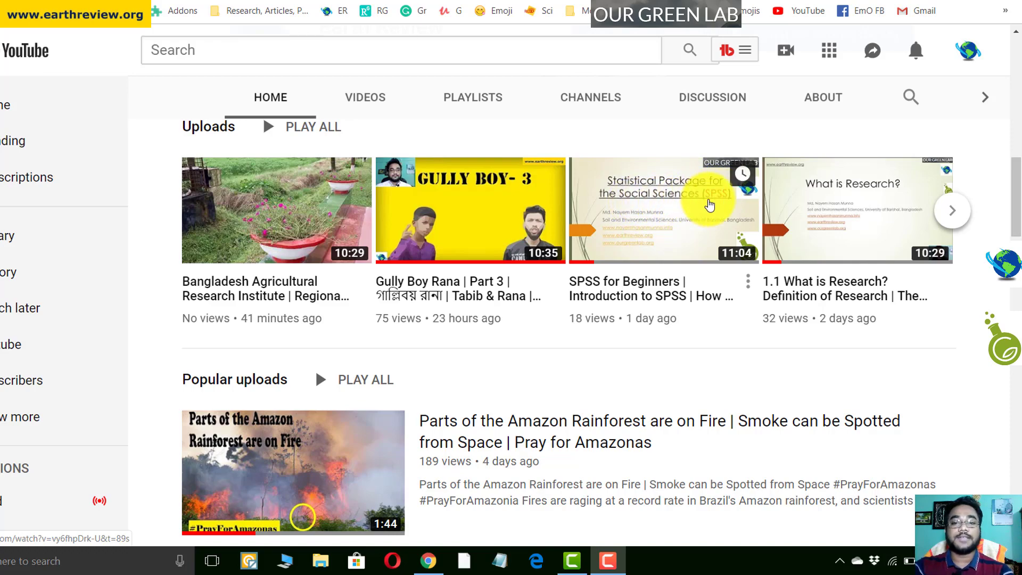
Step: Look through the popular uploads, and browse the Travel and Fun playlist's further videos and back to its first ones
scroll(712, 205, "down", 4)
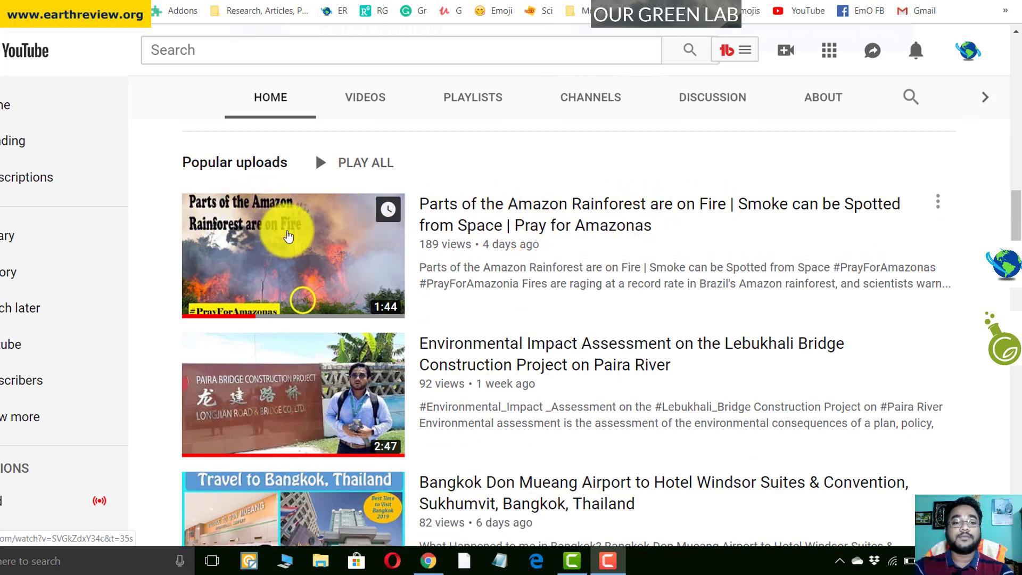
scroll(506, 242, "down", 4)
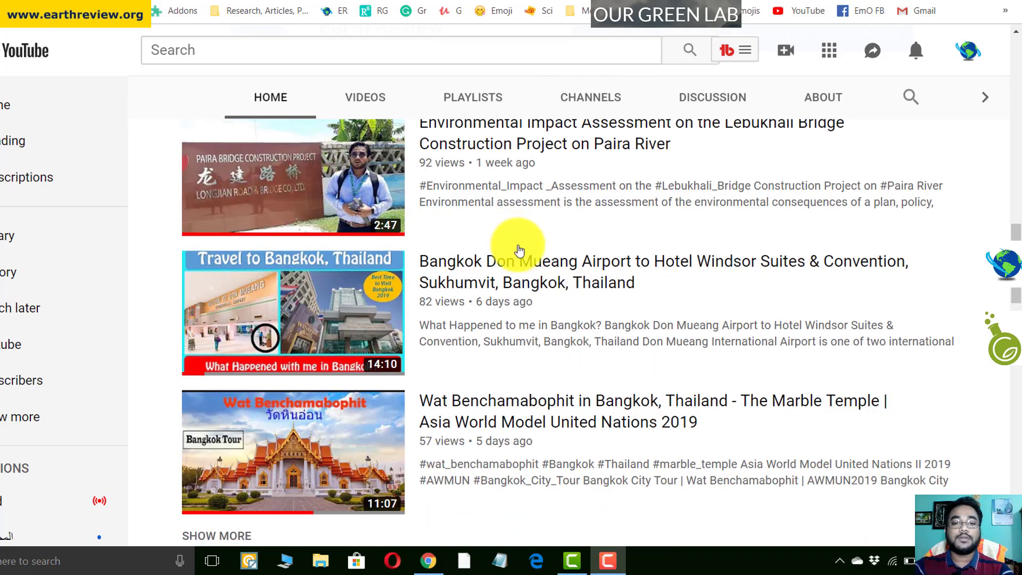
scroll(544, 269, "down", 7)
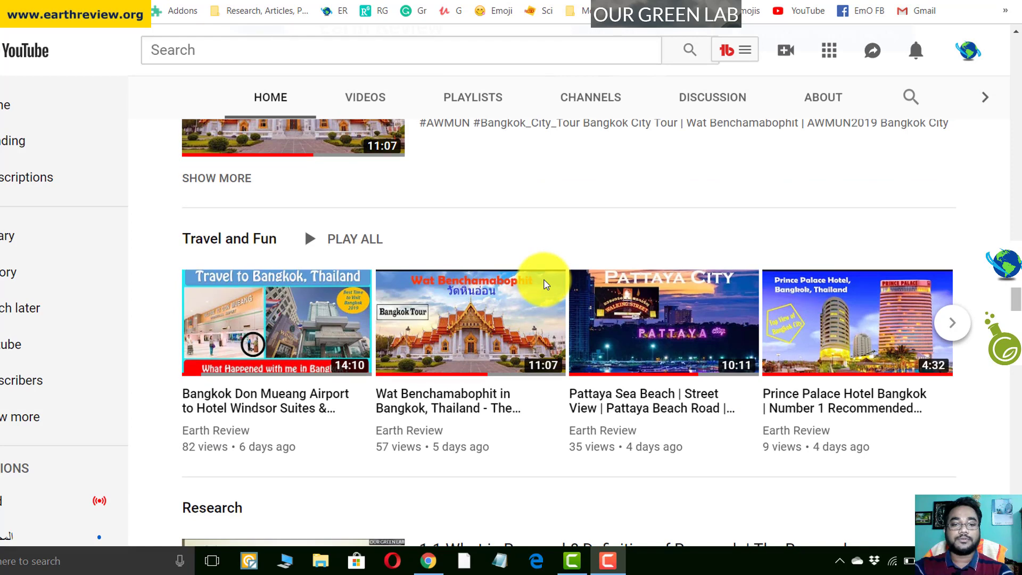
scroll(541, 278, "down", 1)
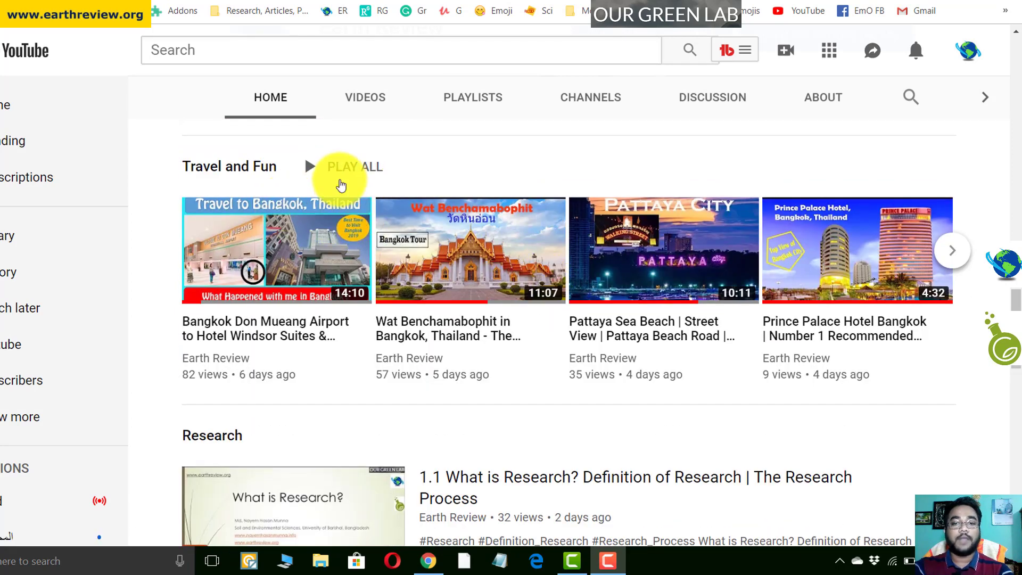
left_click(947, 257)
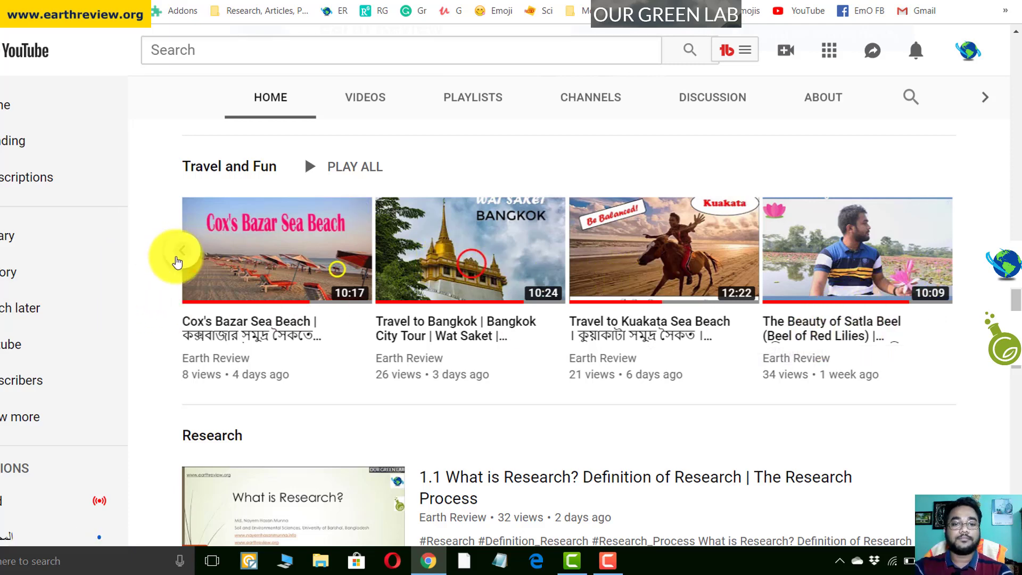
left_click(176, 258)
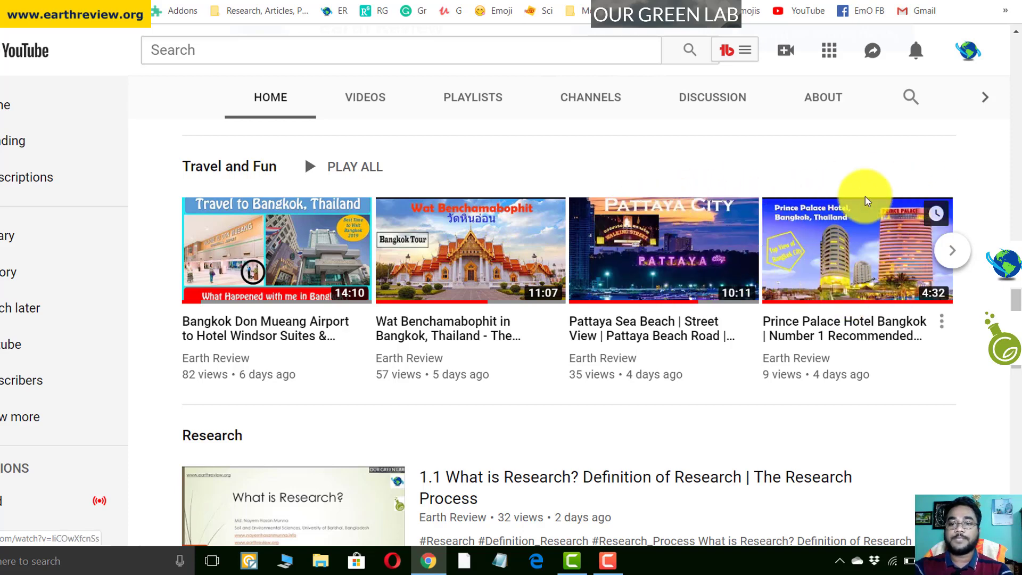
Step: Examine the Research, SPSS for Beginners, Environmental Science, Soil Science and Water playlists on the home page
scroll(804, 301, "down", 5)
scroll(804, 306, "down", 1)
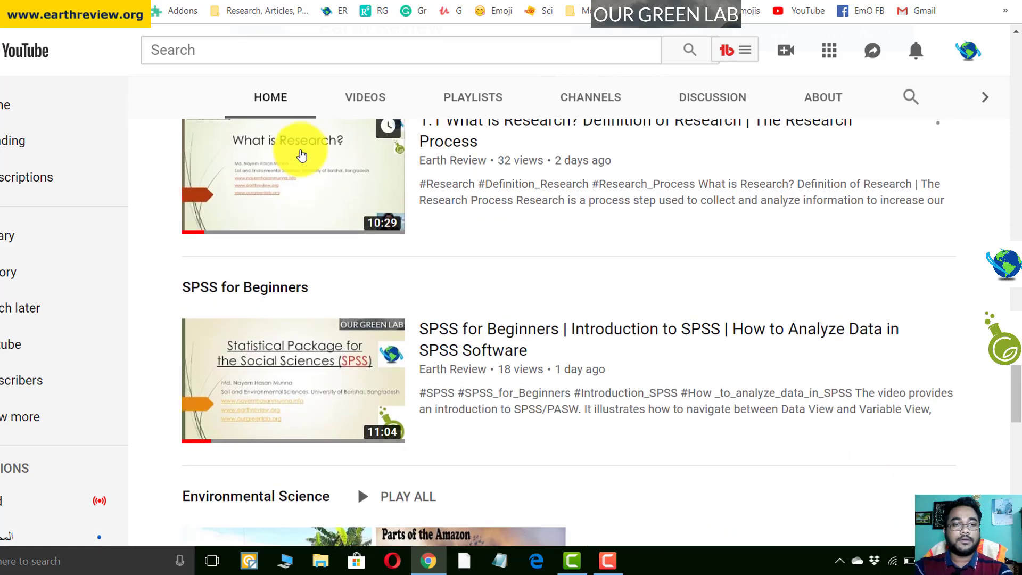
scroll(267, 217, "up", 3)
scroll(287, 232, "down", 3)
scroll(287, 232, "down", 1)
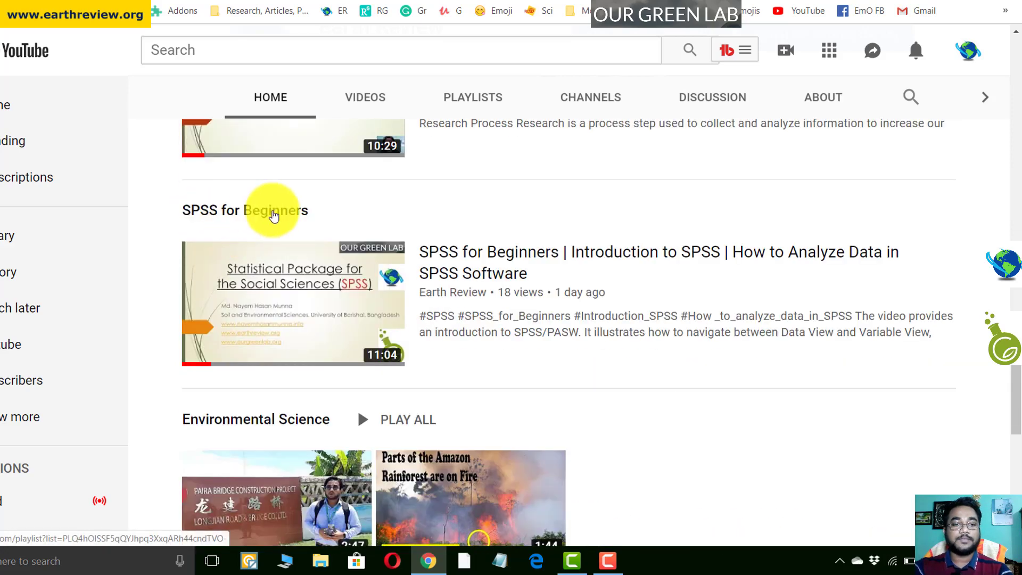
scroll(373, 219, "down", 4)
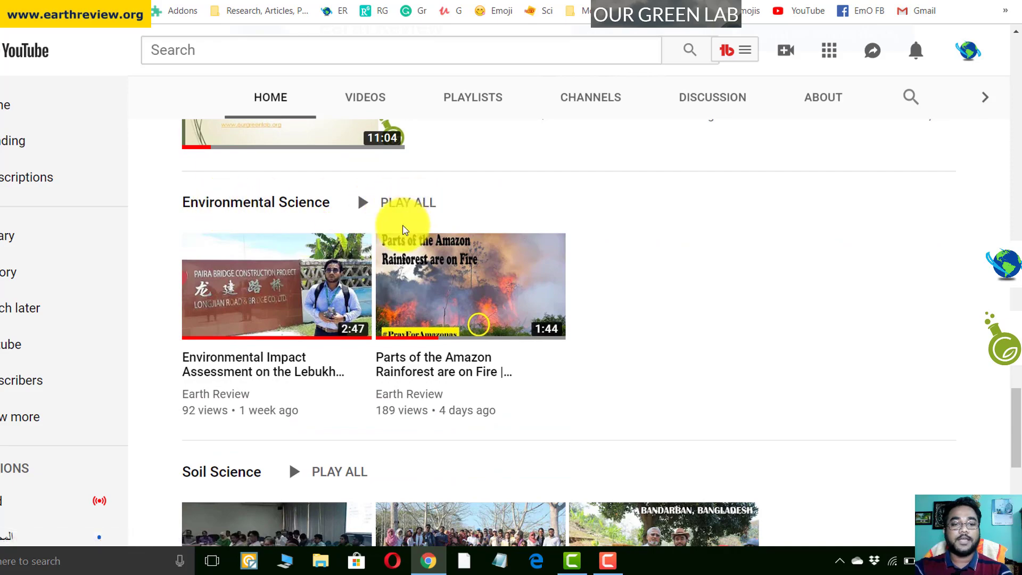
scroll(396, 223, "down", 4)
scroll(377, 240, "down", 1)
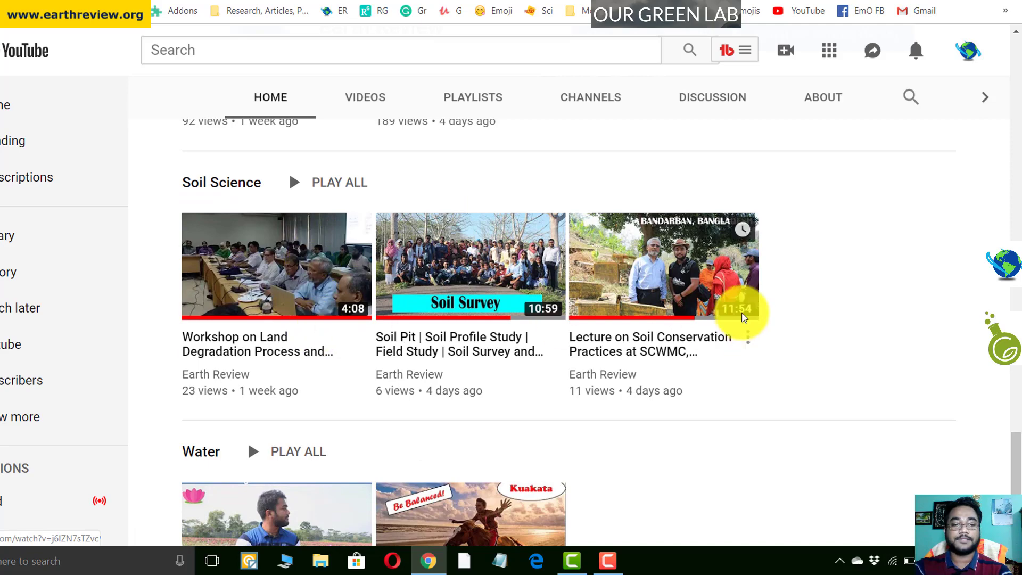
scroll(313, 324, "down", 3)
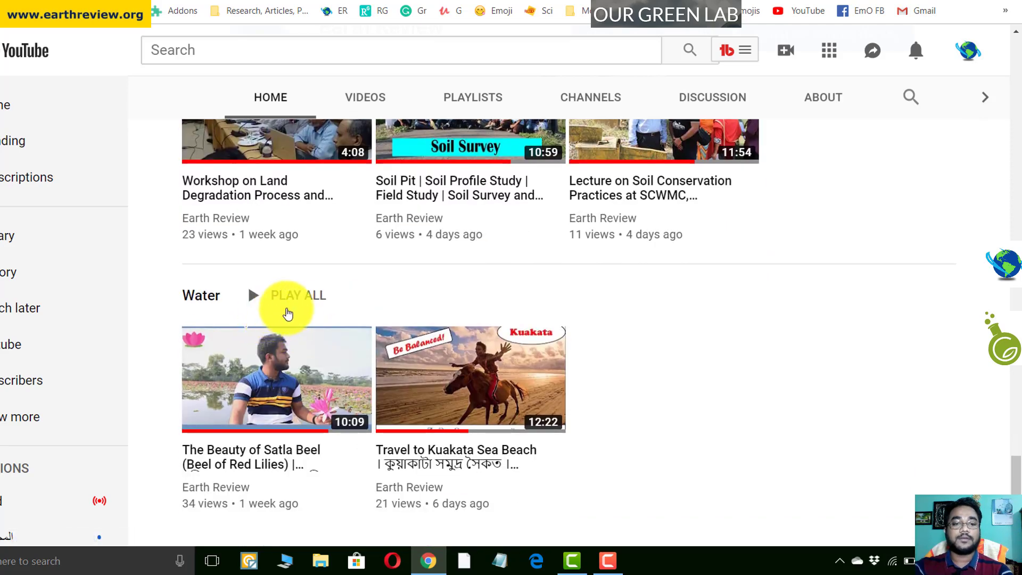
Step: Open the channel's About page at its description and stats
scroll(488, 392, "up", 1)
scroll(488, 392, "up", 12)
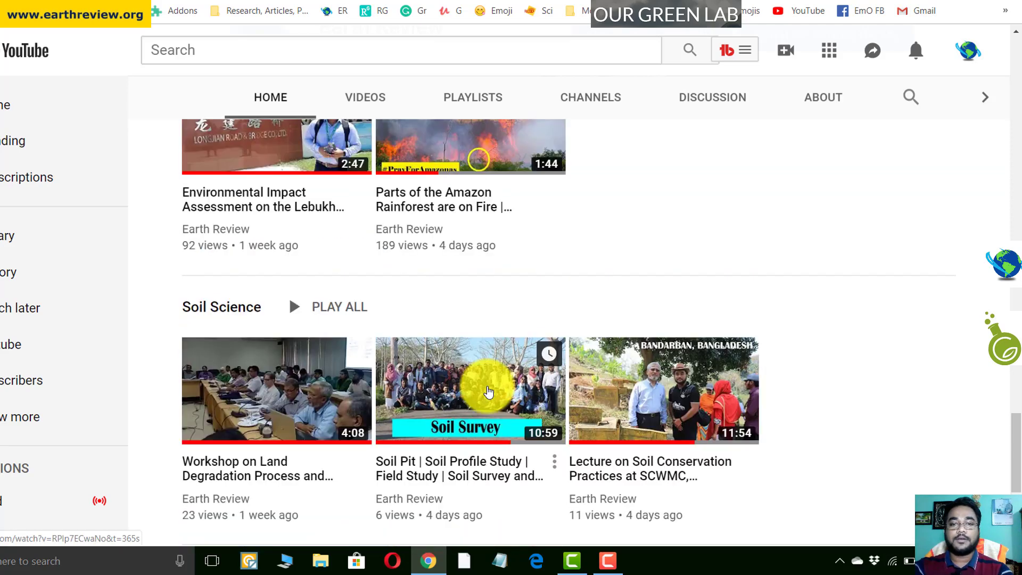
left_click(827, 103)
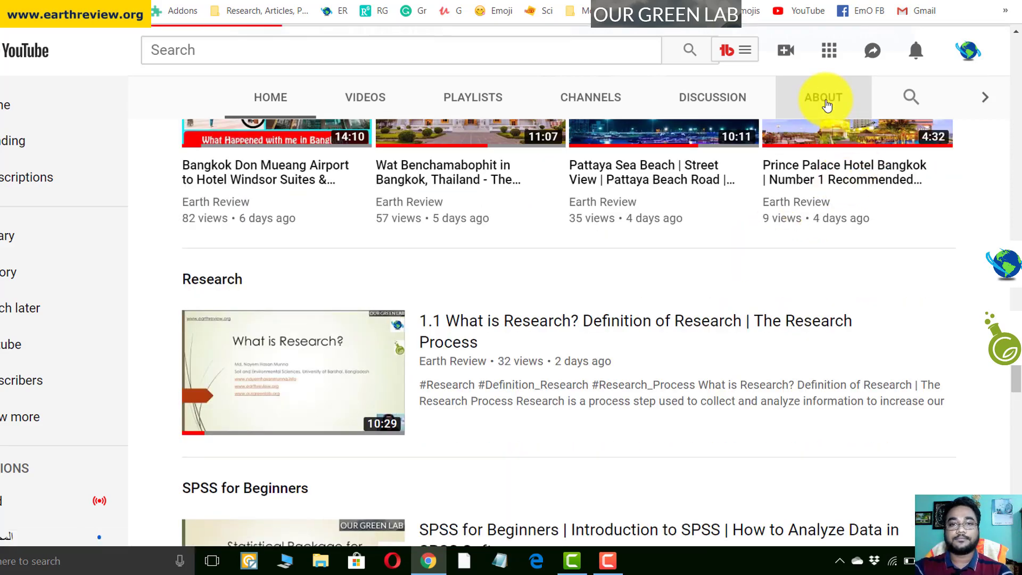
scroll(740, 187, "down", 5)
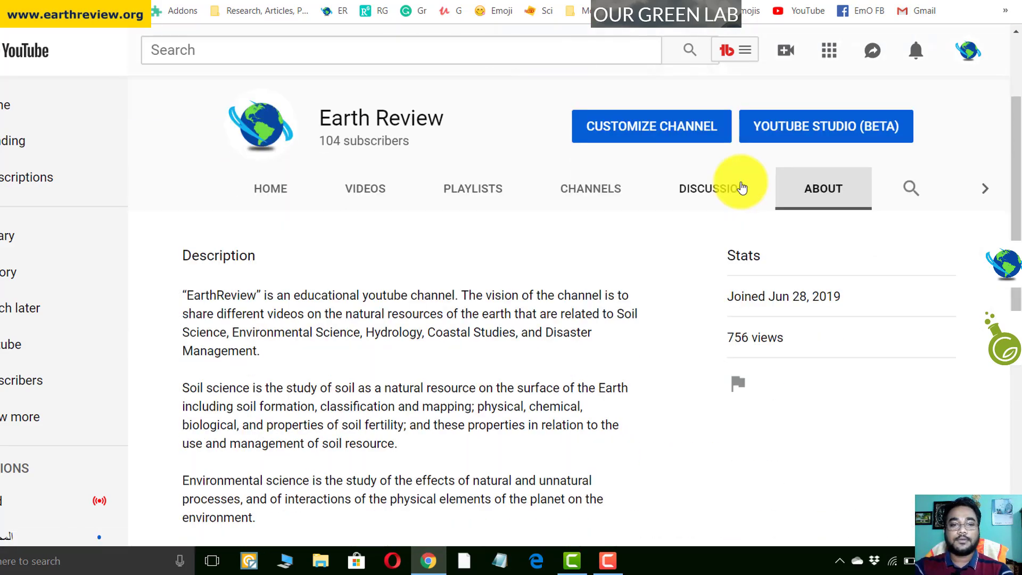
scroll(247, 171, "up", 2)
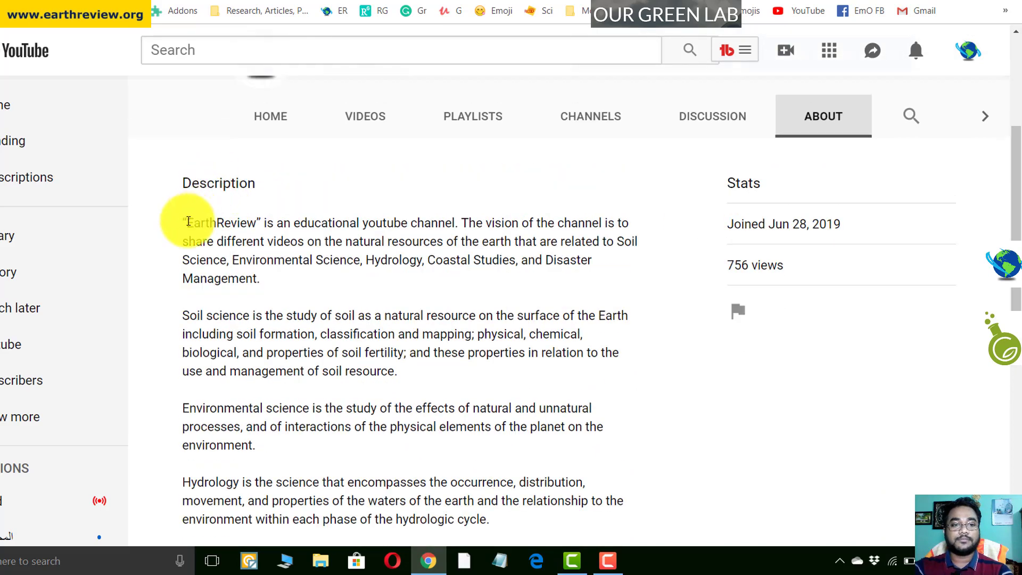
Step: Highlight the channel description, the joined date and the view count on the About page
left_click_drag(183, 223, 498, 524)
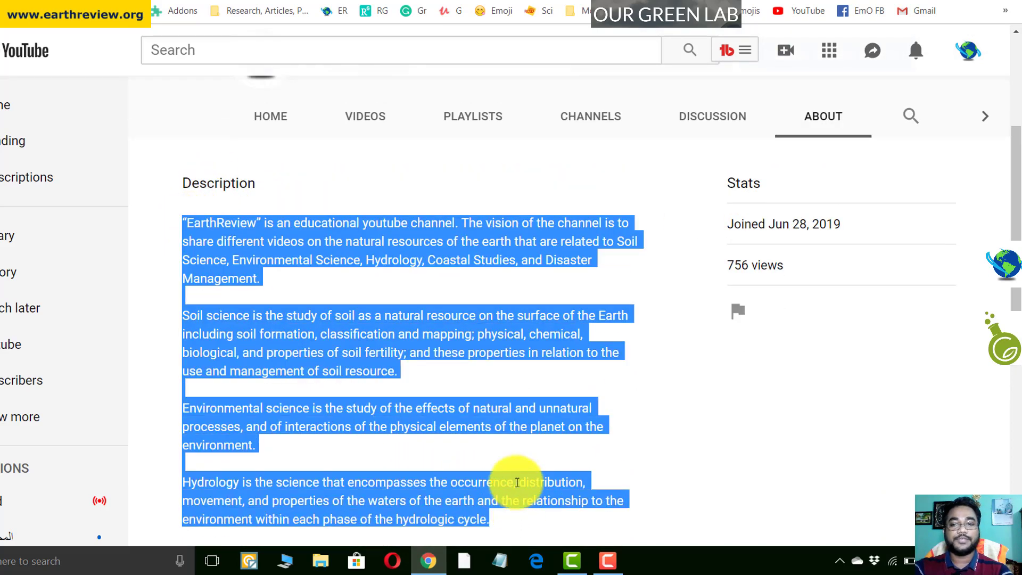
left_click_drag(727, 228, 847, 228)
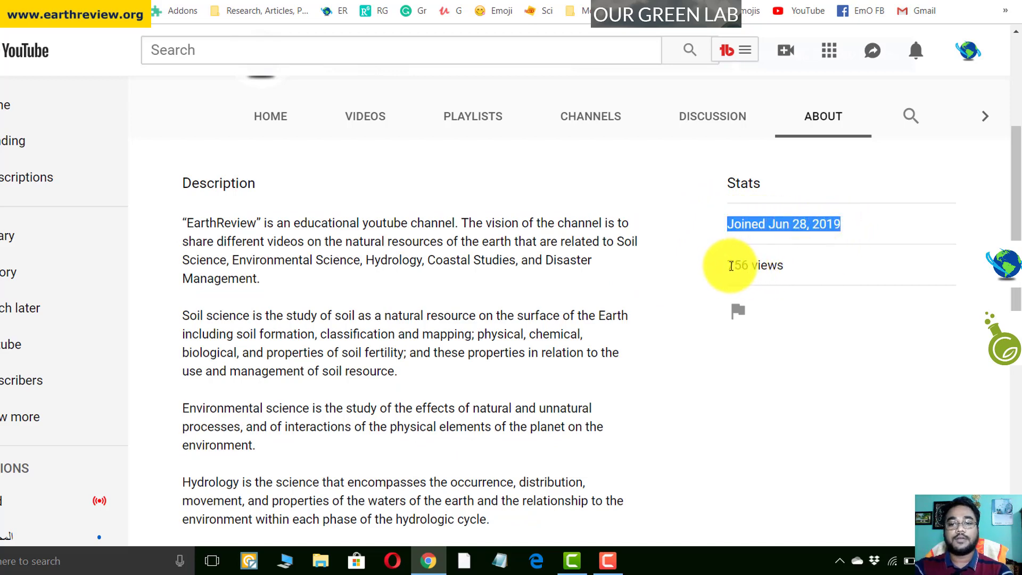
left_click_drag(731, 266, 783, 267)
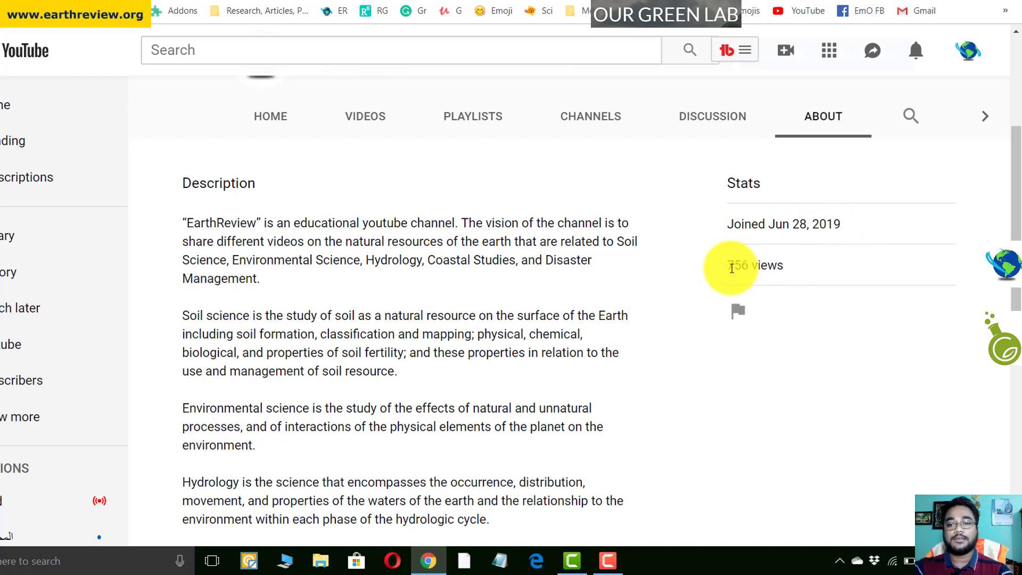
left_click_drag(731, 266, 747, 266)
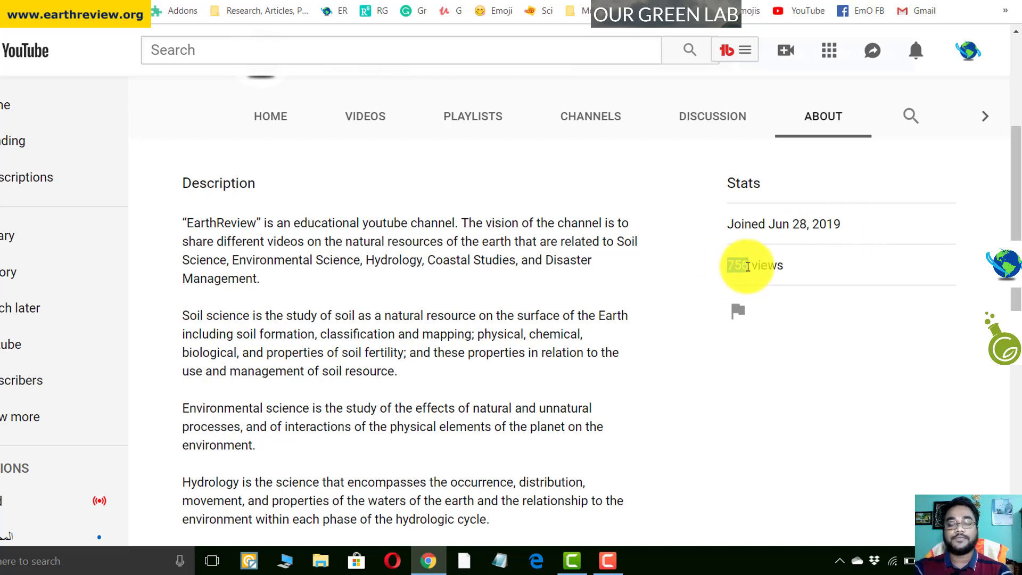
Step: Open the About page's Earth Review, LinkedIn, Twitter, founder's personal and Our Green Lab links in new tabs
scroll(747, 268, "down", 8)
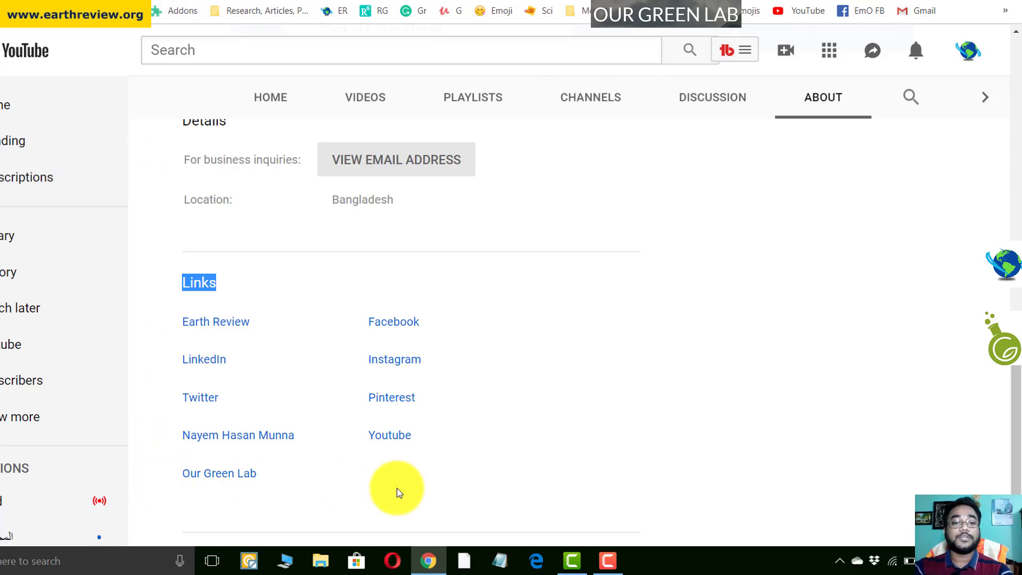
left_click(180, 440)
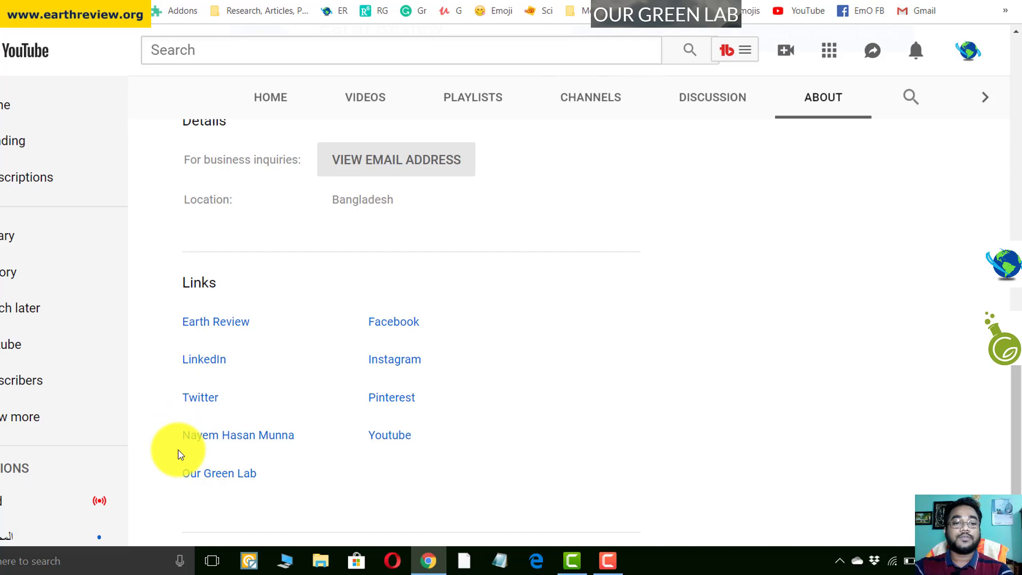
right_click(224, 328)
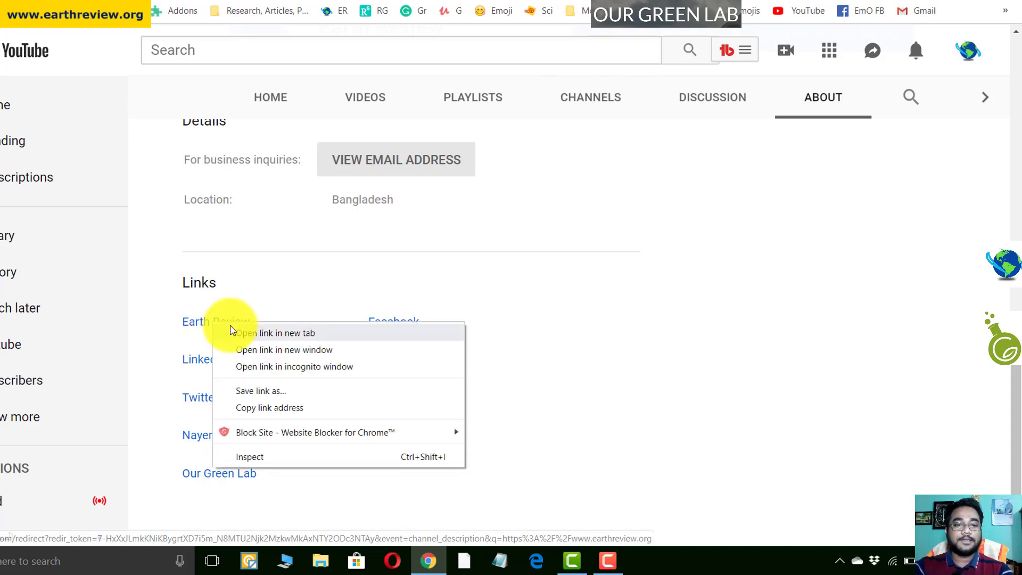
left_click(232, 333)
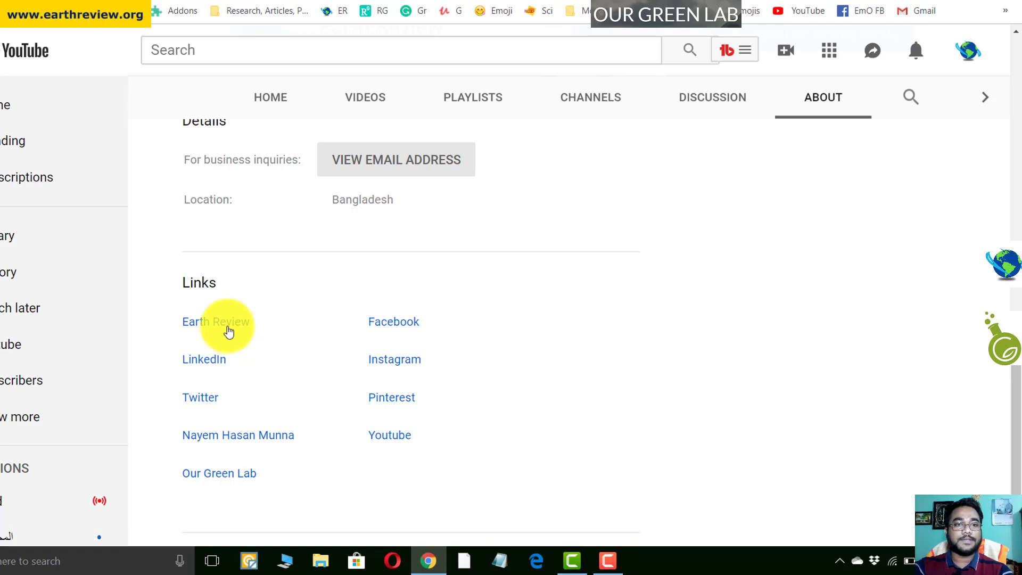
right_click(221, 362)
left_click(247, 371)
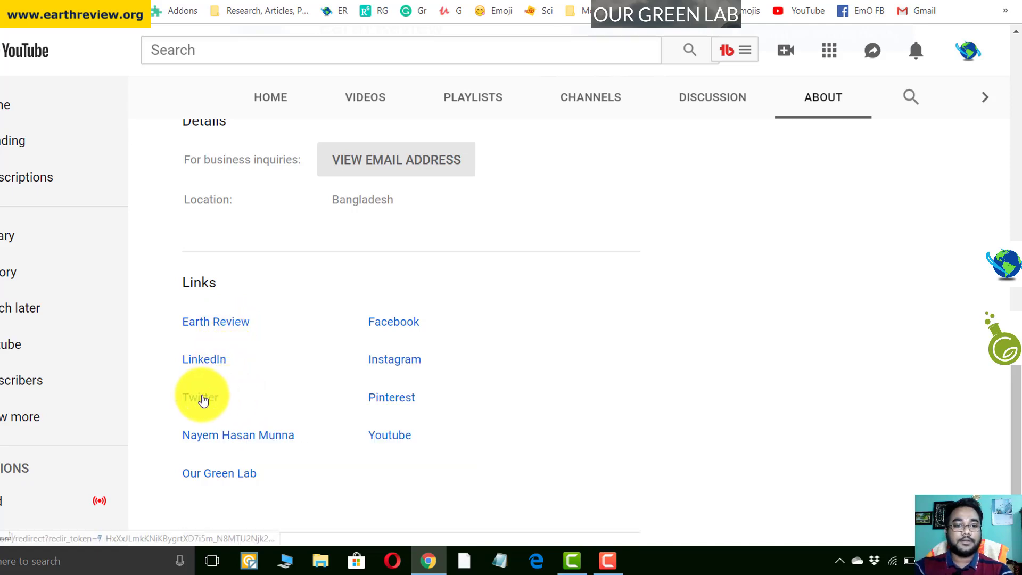
right_click(215, 400)
left_click(234, 405)
right_click(228, 436)
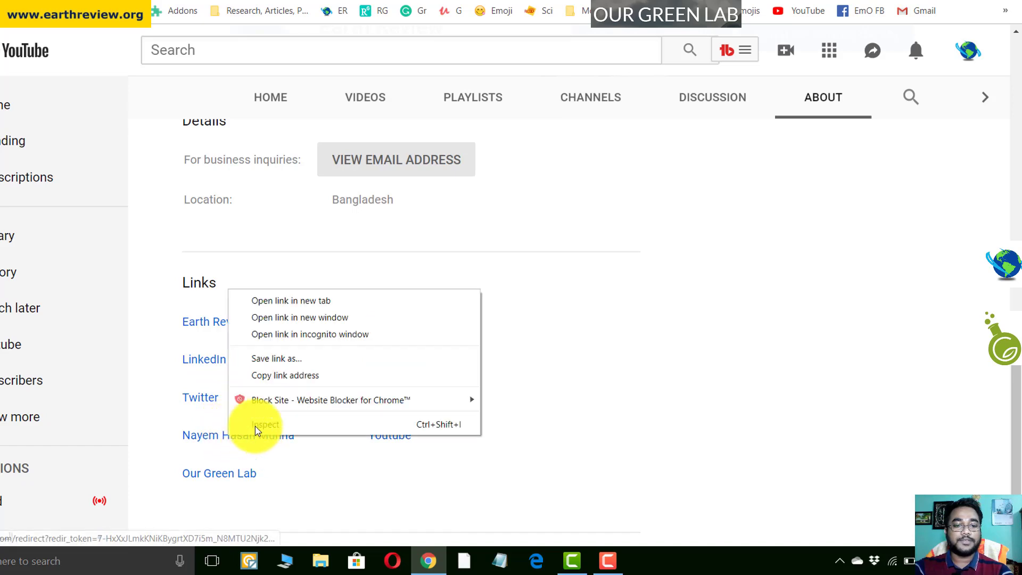
left_click(281, 301)
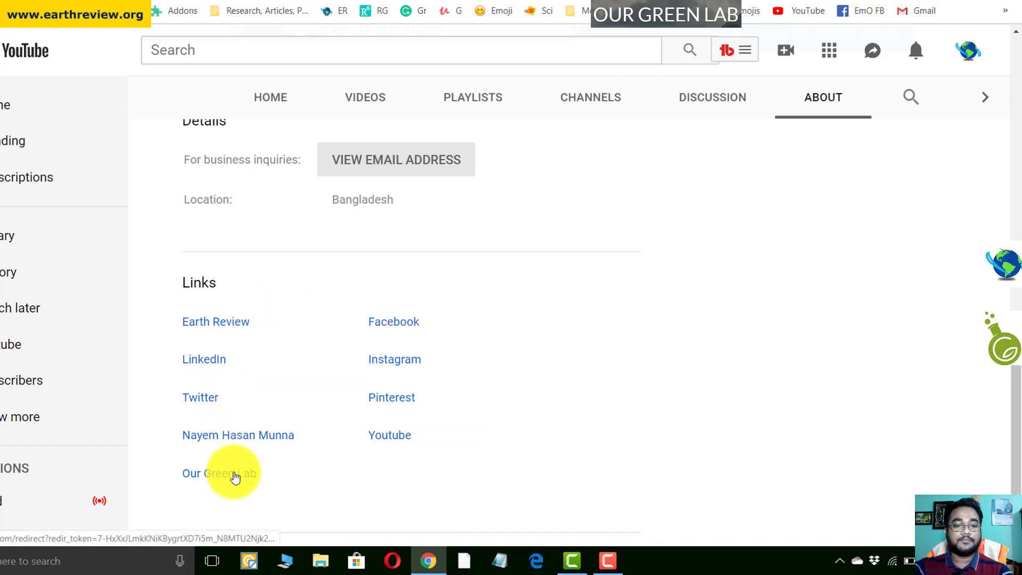
right_click(234, 477)
left_click(309, 335)
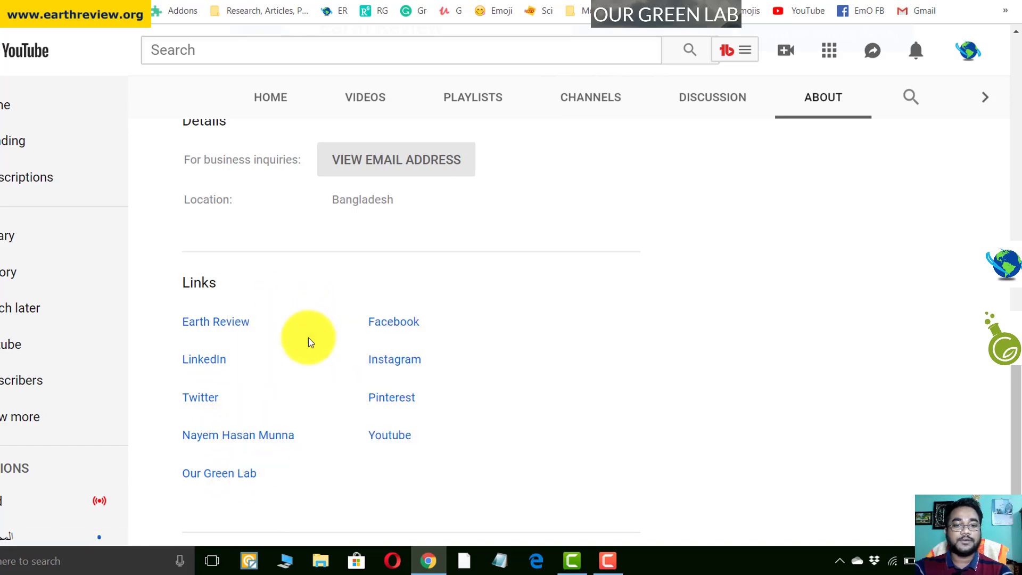
Step: Open the About page's Facebook, Instagram, Pinterest and Youtube links in new tabs
right_click(388, 326)
left_click(425, 334)
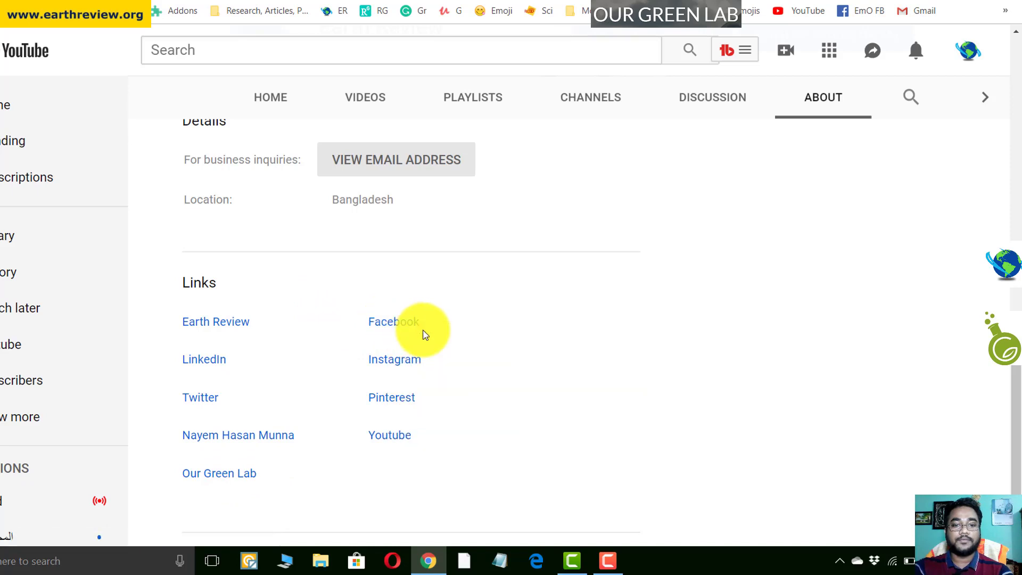
right_click(413, 364)
left_click(448, 368)
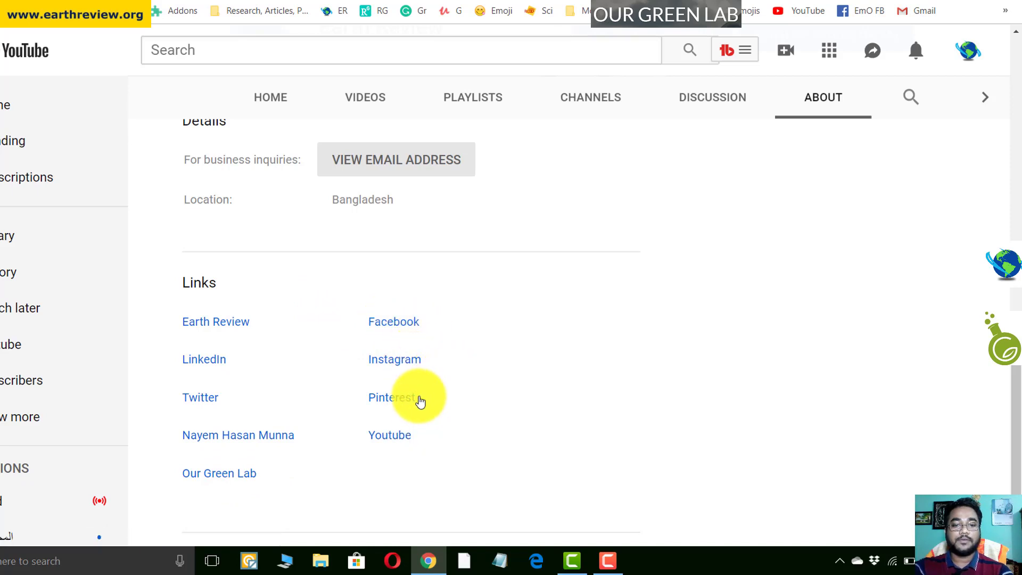
right_click(404, 401)
left_click(459, 414)
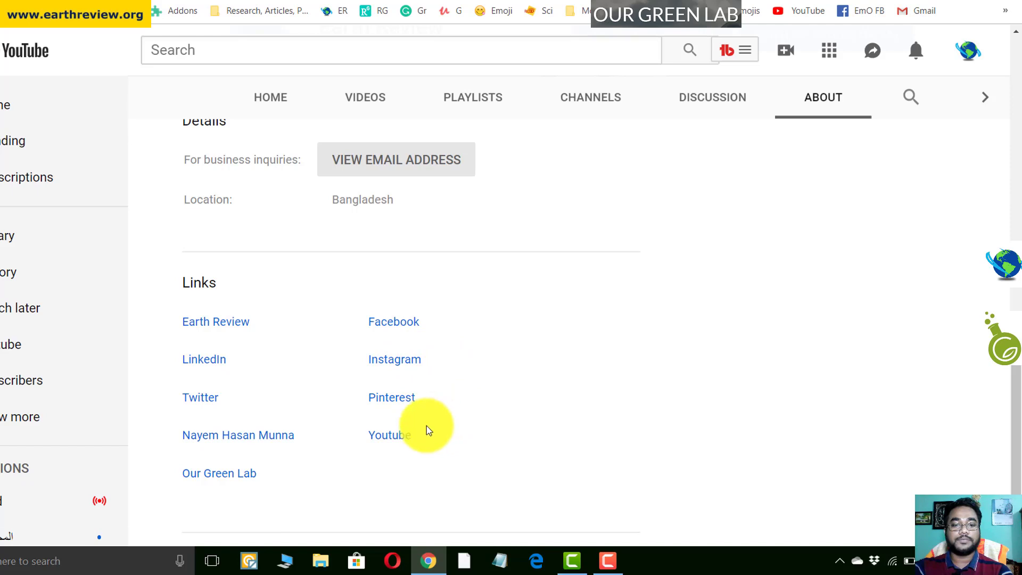
right_click(403, 437)
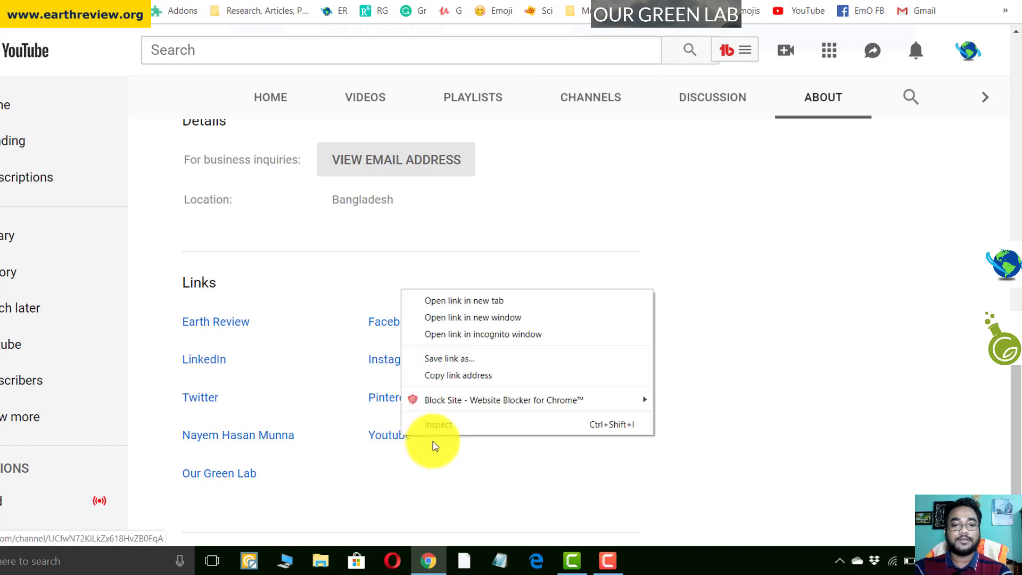
left_click(459, 300)
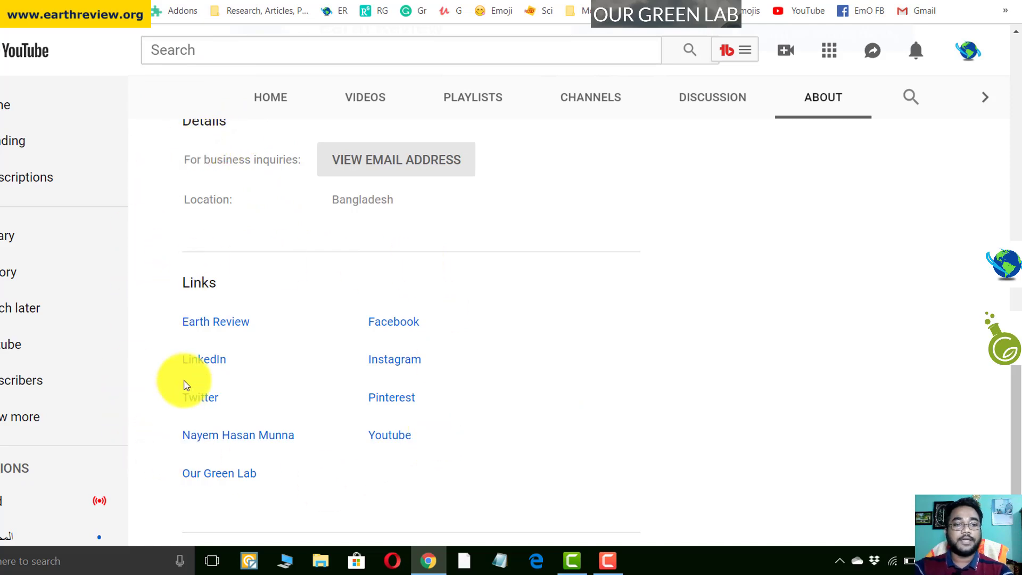
Step: Switch to the Earth Review website and look at the newest articles on its home page
left_click(48, 1)
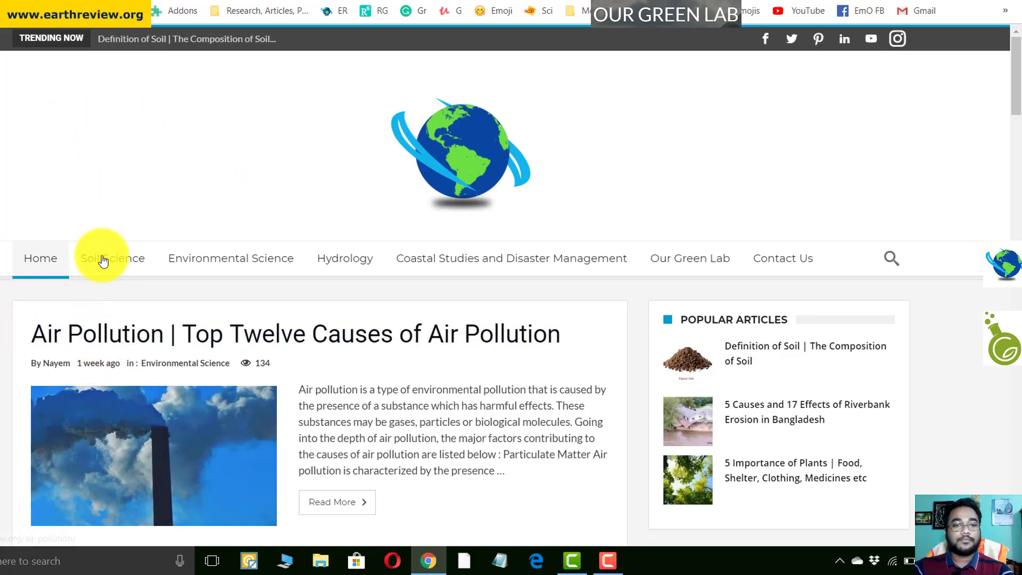
scroll(65, 224, "down", 3)
scroll(72, 181, "down", 3)
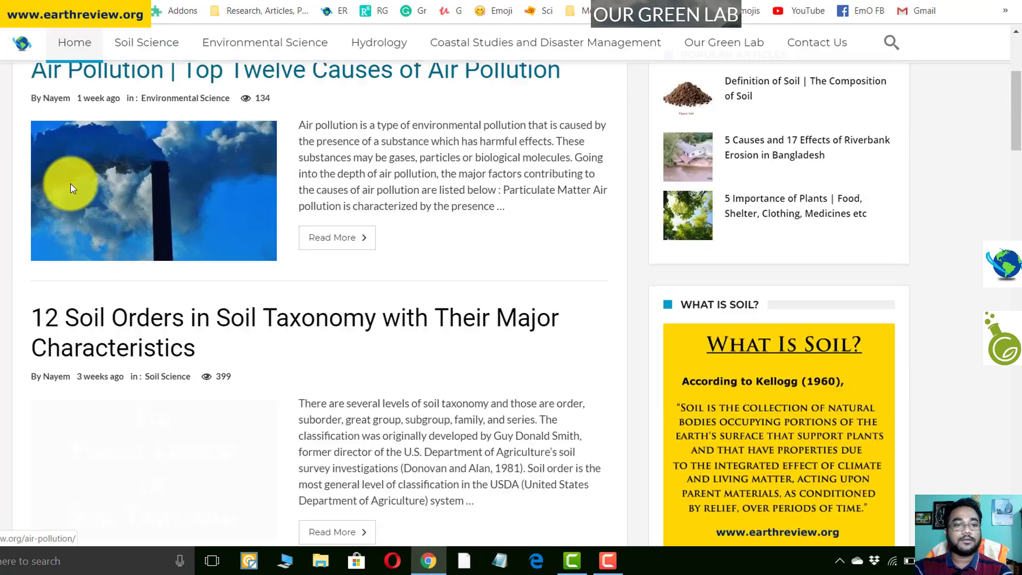
scroll(71, 185, "down", 4)
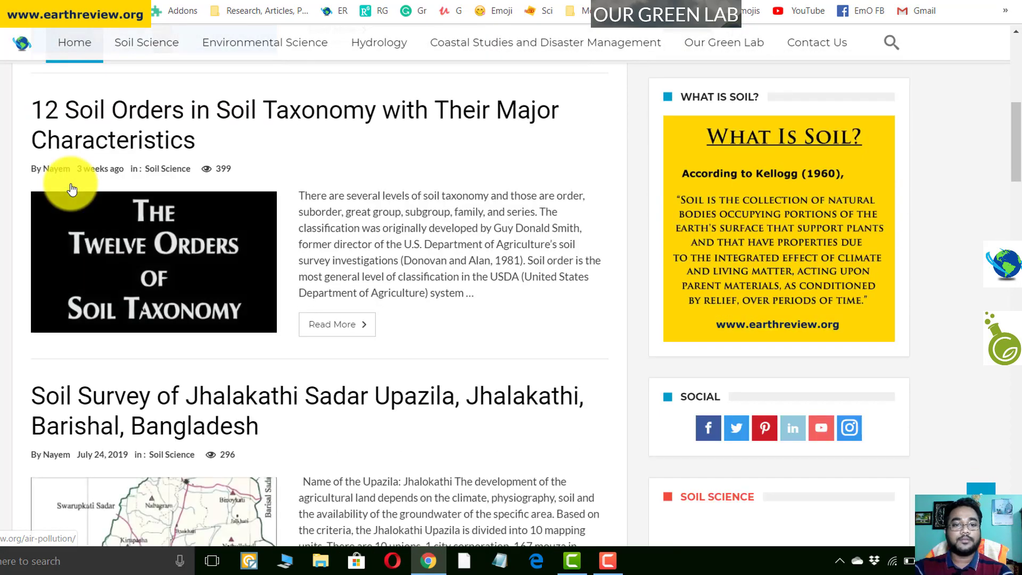
scroll(370, 257, "up", 4)
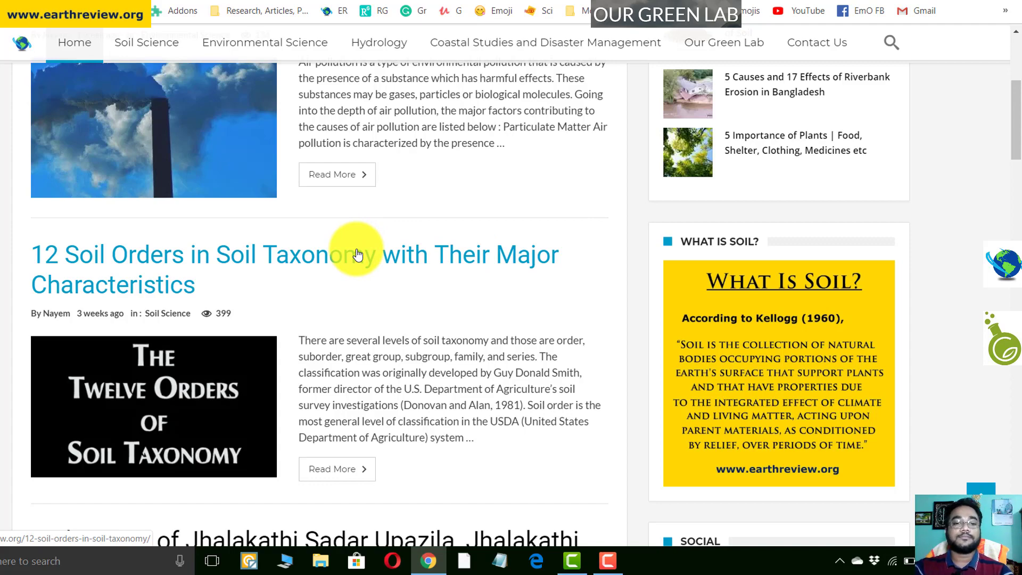
Step: Look through the older home page articles and sidebar sections down to the footer's About Us and Follow Us sections
scroll(356, 257, "down", 10)
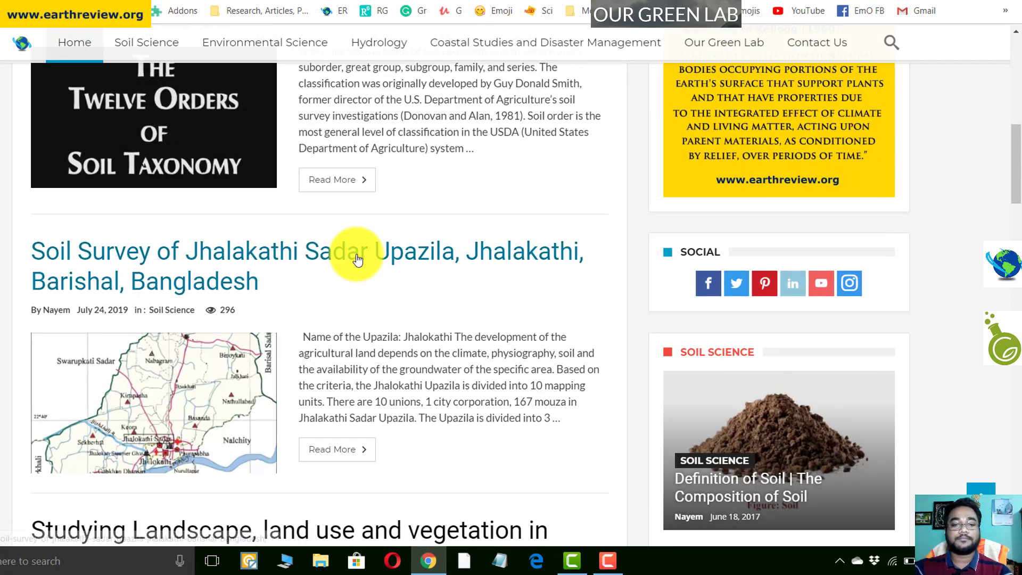
scroll(356, 258, "down", 12)
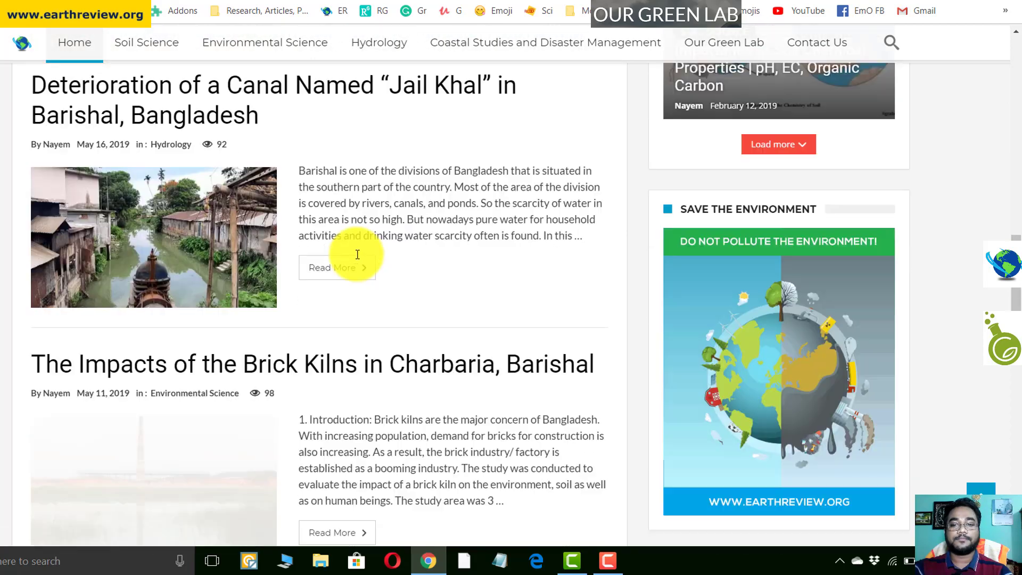
scroll(357, 258, "down", 2)
scroll(274, 225, "down", 3)
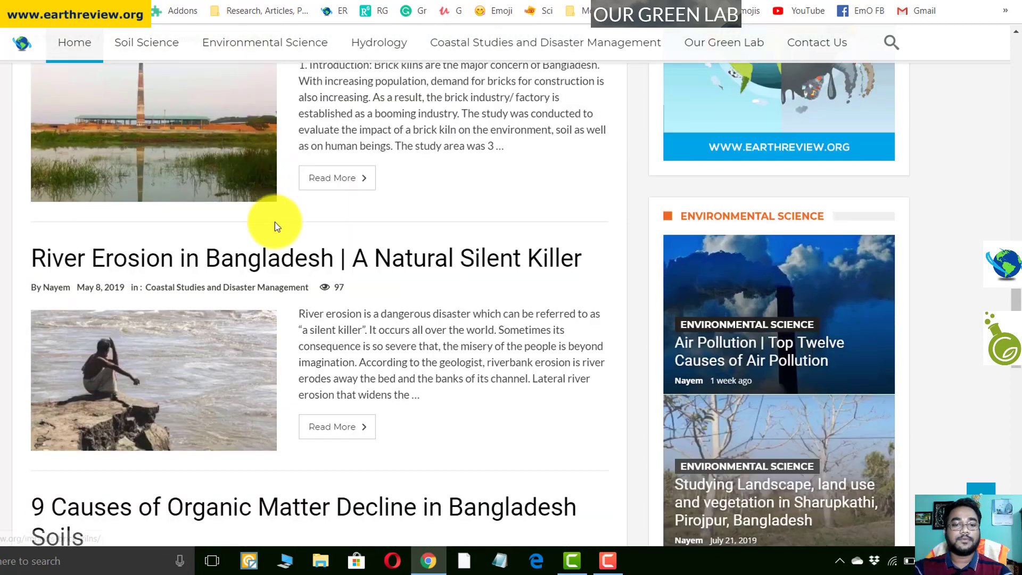
scroll(321, 288, "down", 15)
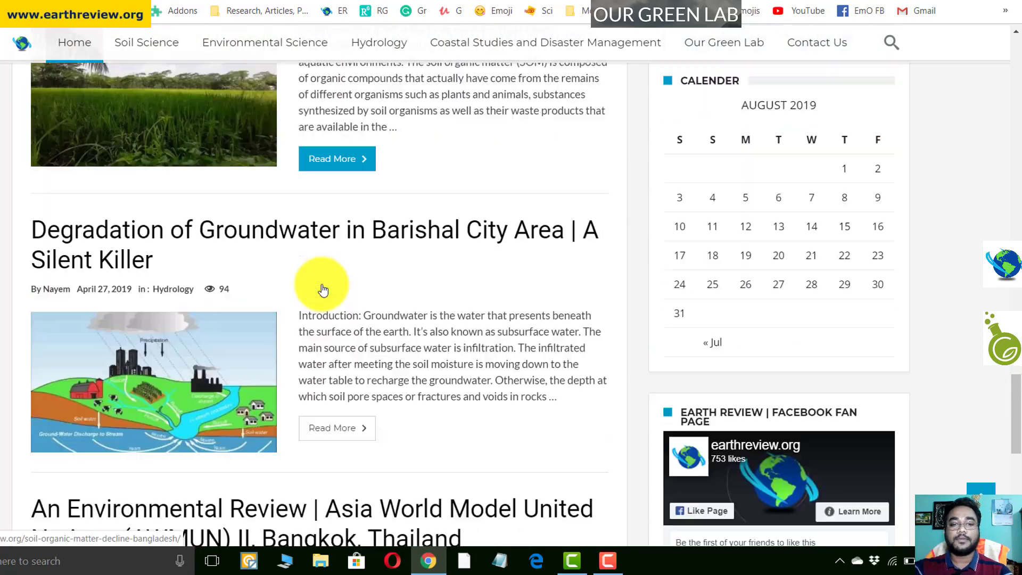
scroll(343, 299, "down", 3)
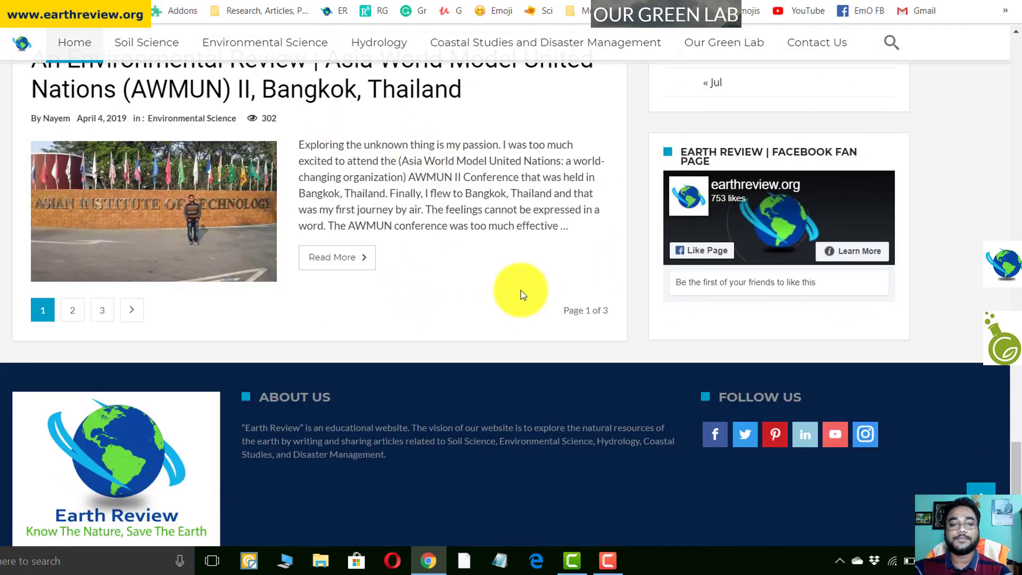
scroll(772, 395, "down", 1)
scroll(772, 398, "down", 2)
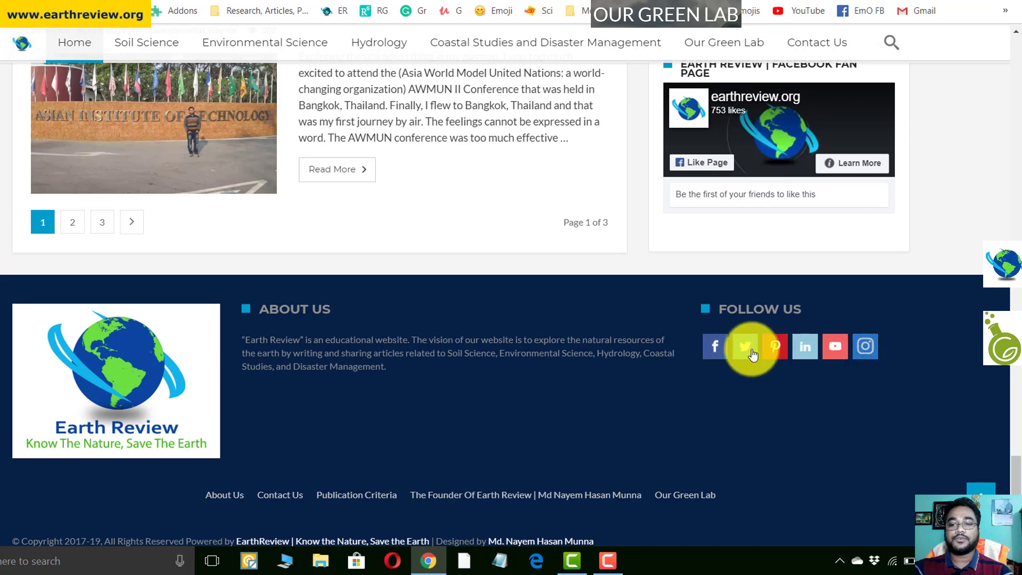
Step: Open the website's Coastal Studies and Disaster Management category and look through its articles
left_click_drag(1006, 479, 1006, 80)
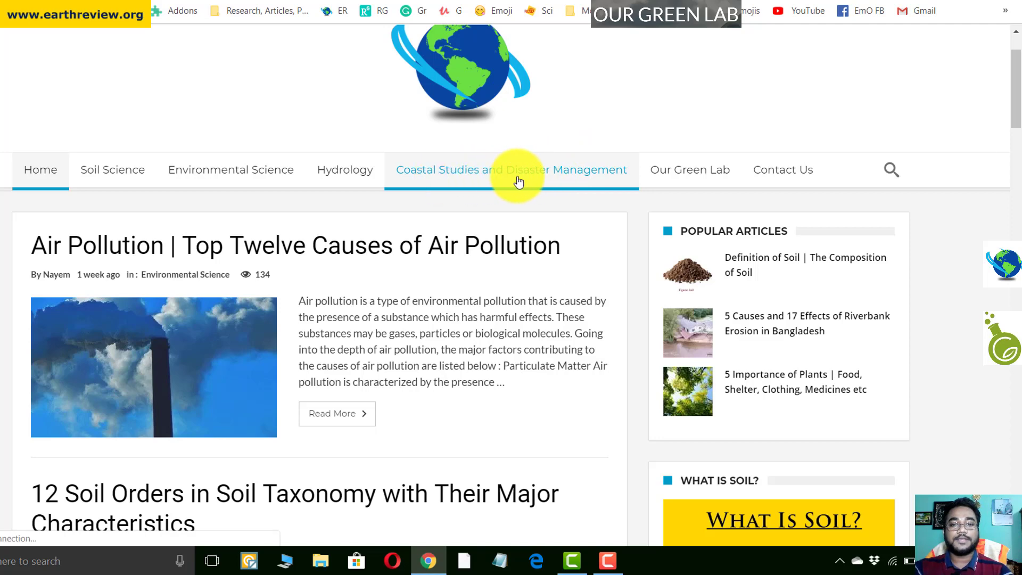
left_click(592, 179)
scroll(507, 227, "down", 6)
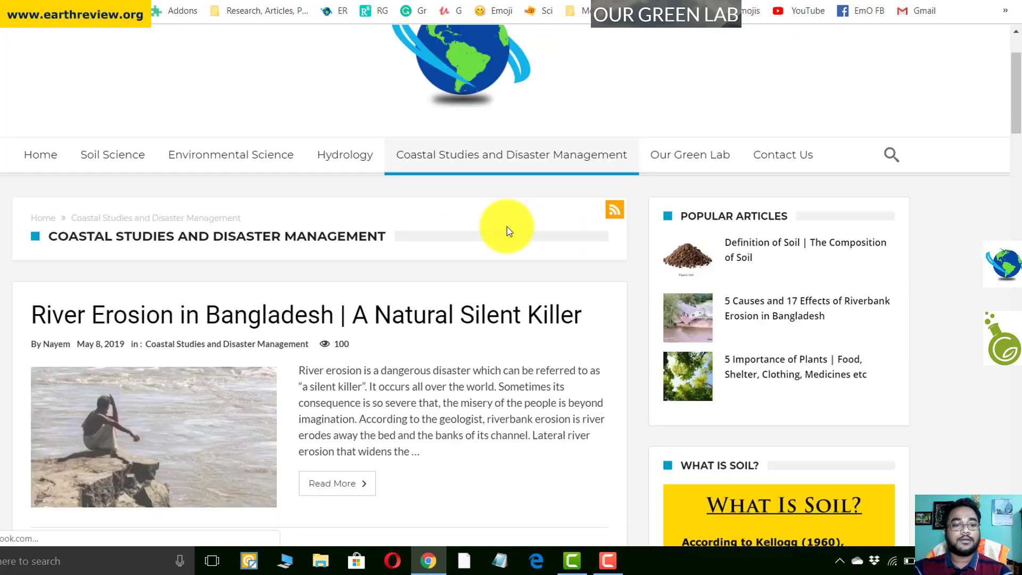
scroll(274, 316, "down", 4)
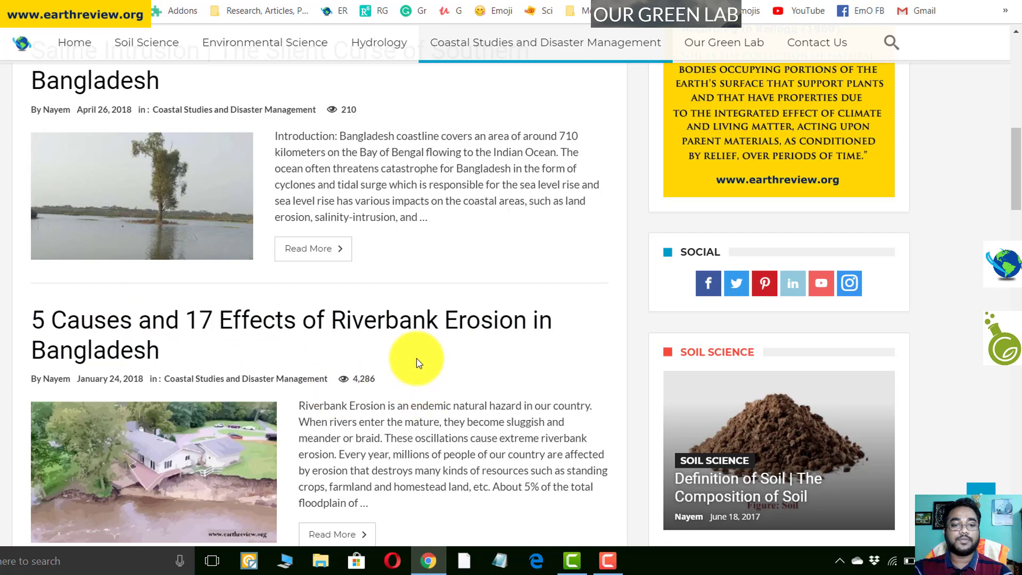
scroll(401, 397, "down", 4)
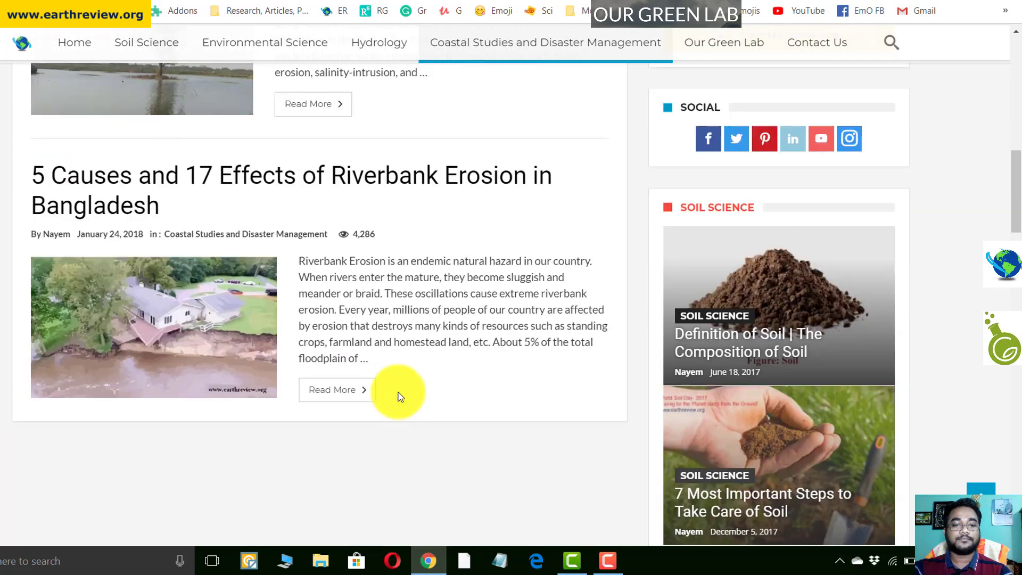
scroll(358, 325, "up", 8)
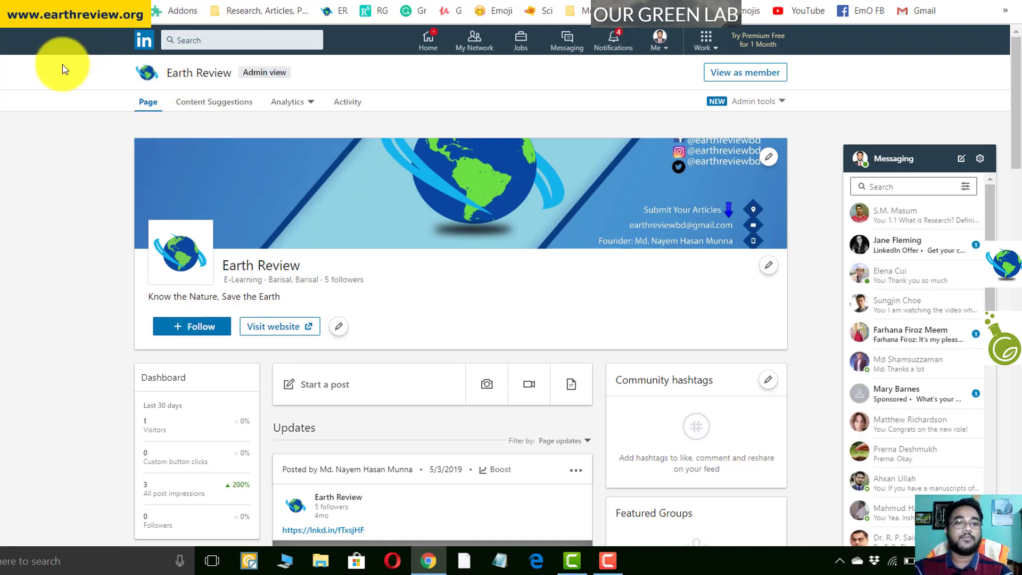
Step: Look through the updates posted on the Earth Review LinkedIn page
scroll(148, 125, "down", 3)
scroll(149, 129, "down", 12)
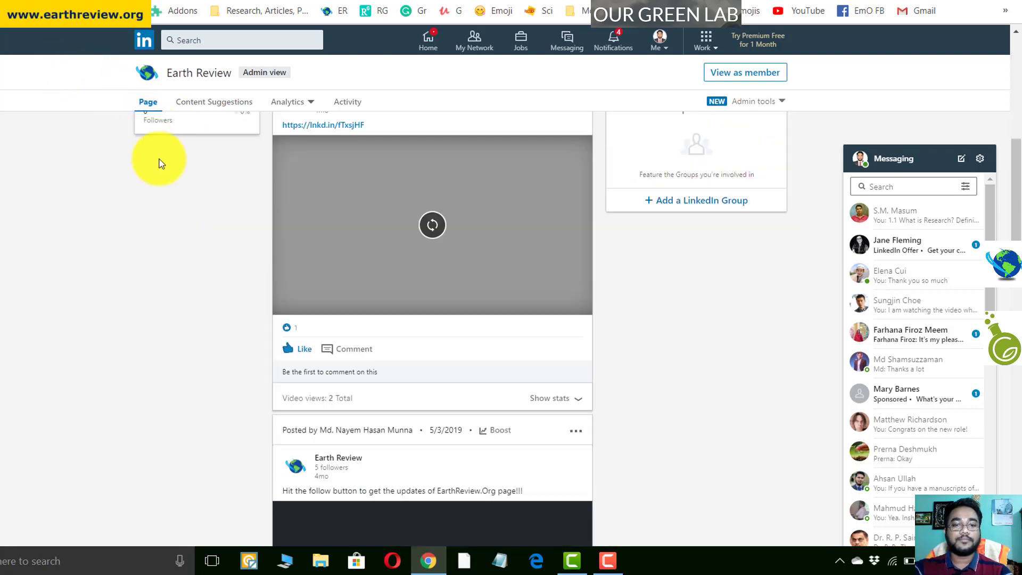
scroll(238, 257, "down", 6)
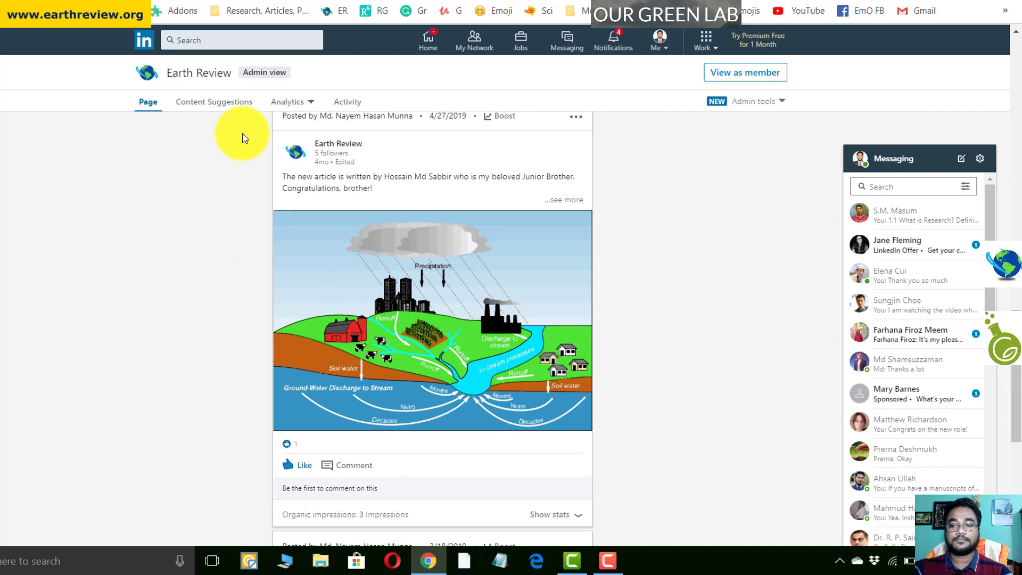
Step: Switch to the Earth Review Twitter profile and examine its profile details, stats and tweets
key("ctrl+Tab")
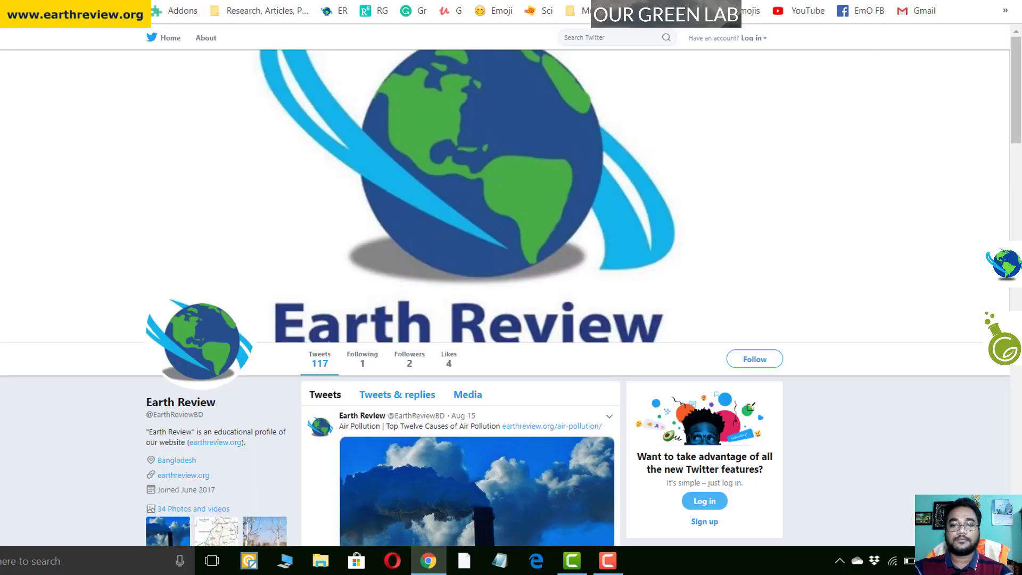
scroll(207, 207, "down", 3)
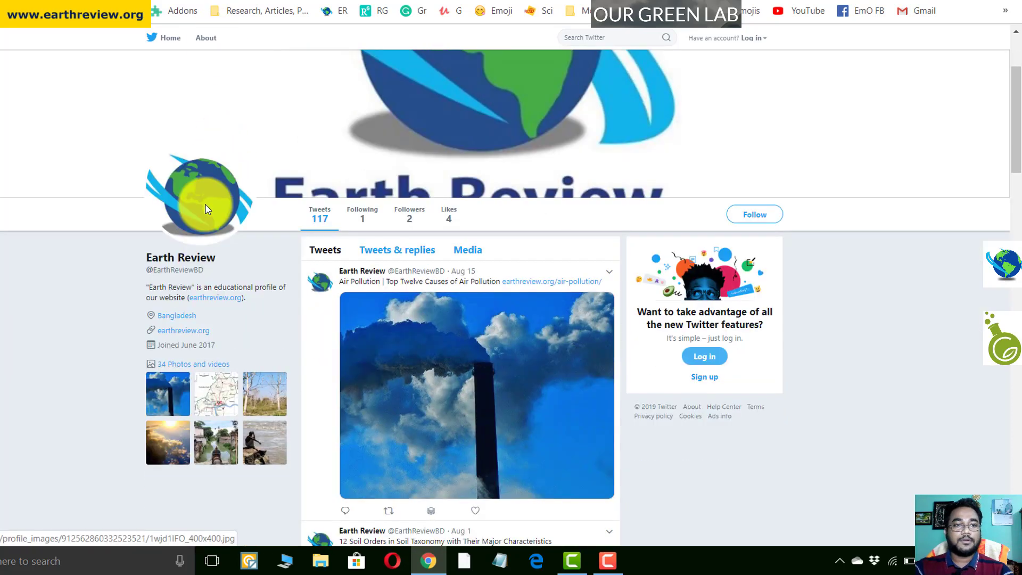
scroll(207, 210, "down", 3)
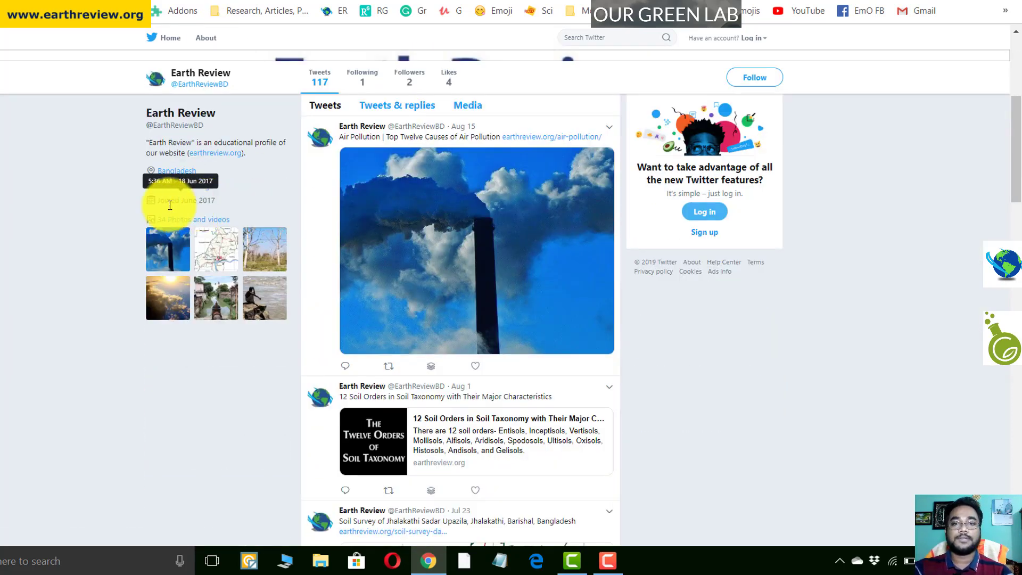
scroll(314, 142, "up", 2)
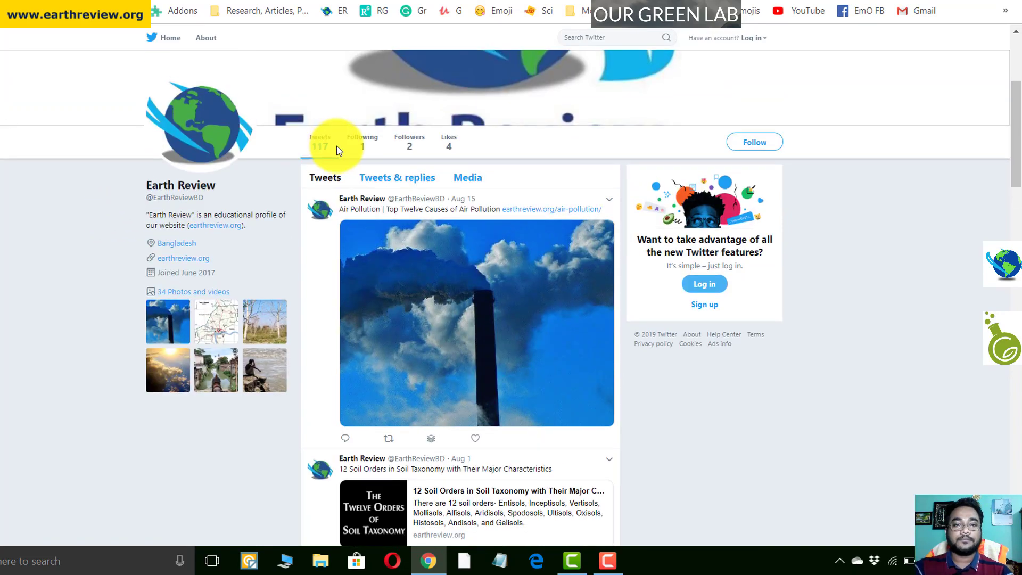
scroll(335, 149, "up", 1)
scroll(339, 160, "down", 3)
scroll(340, 160, "down", 18)
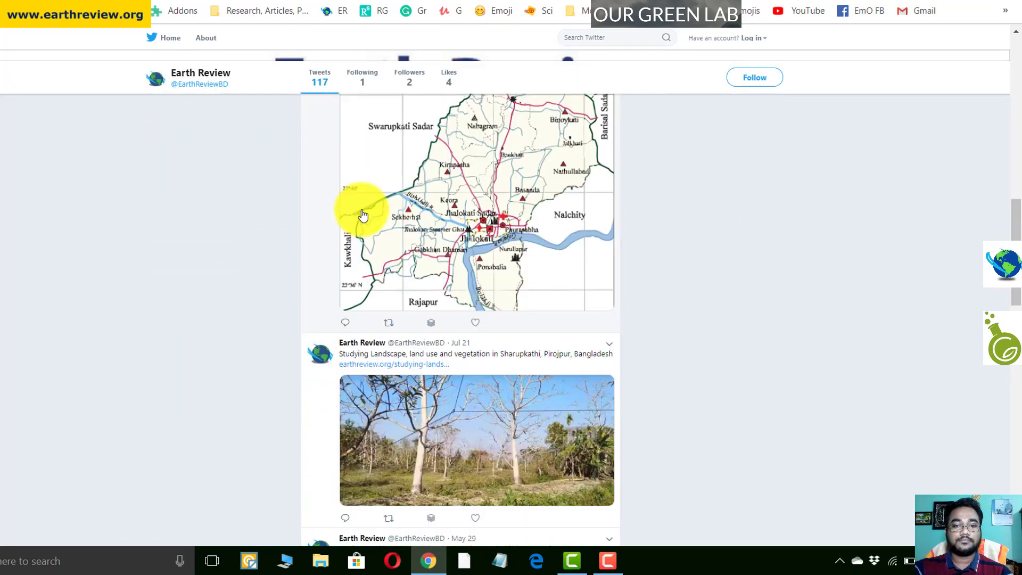
Step: Switch from the Twitter feed to the founder's personal website and look through its About Me, achievements and Timeline sections
scroll(362, 223, "down", 5)
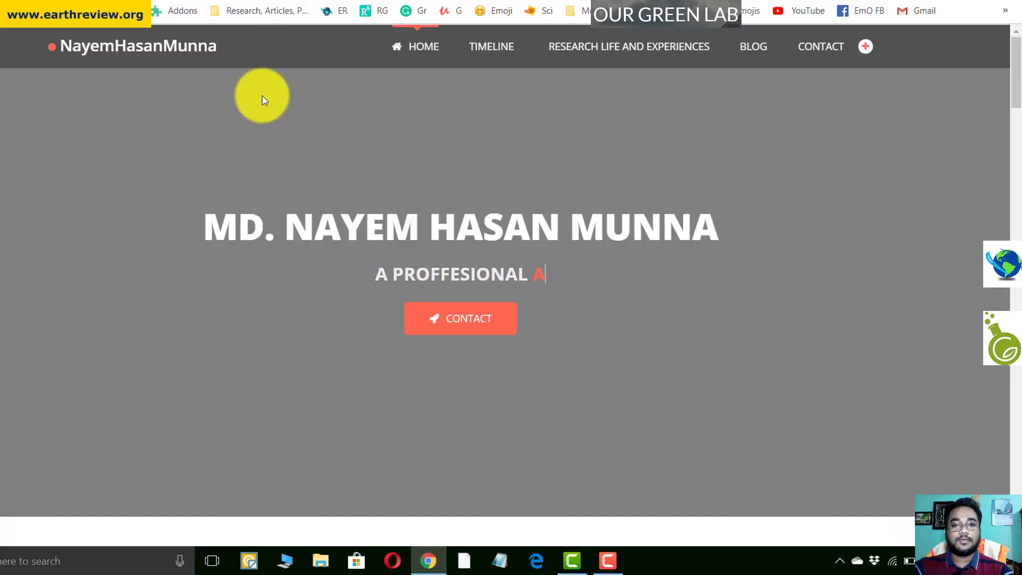
scroll(201, 126, "down", 10)
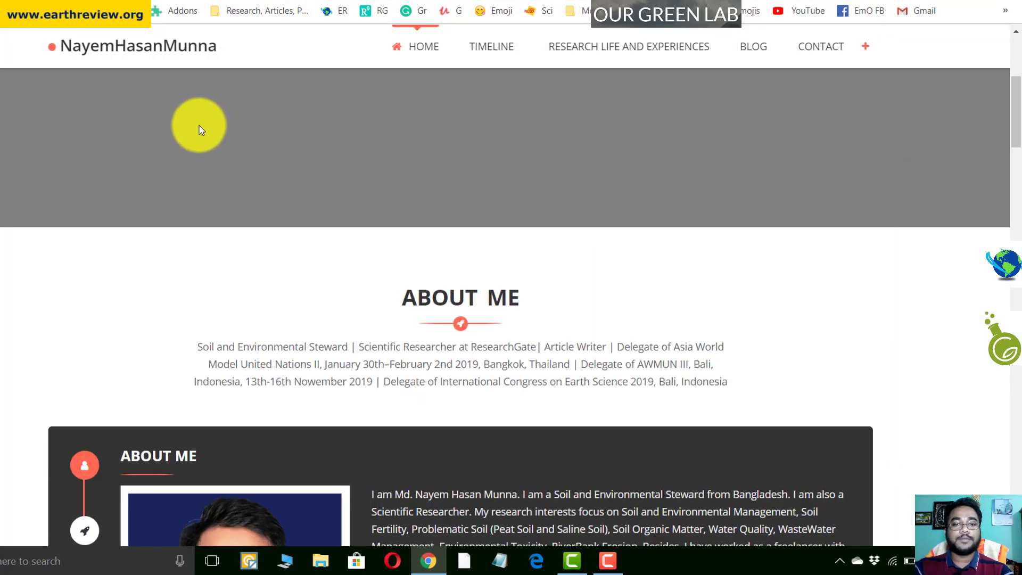
scroll(201, 127, "down", 4)
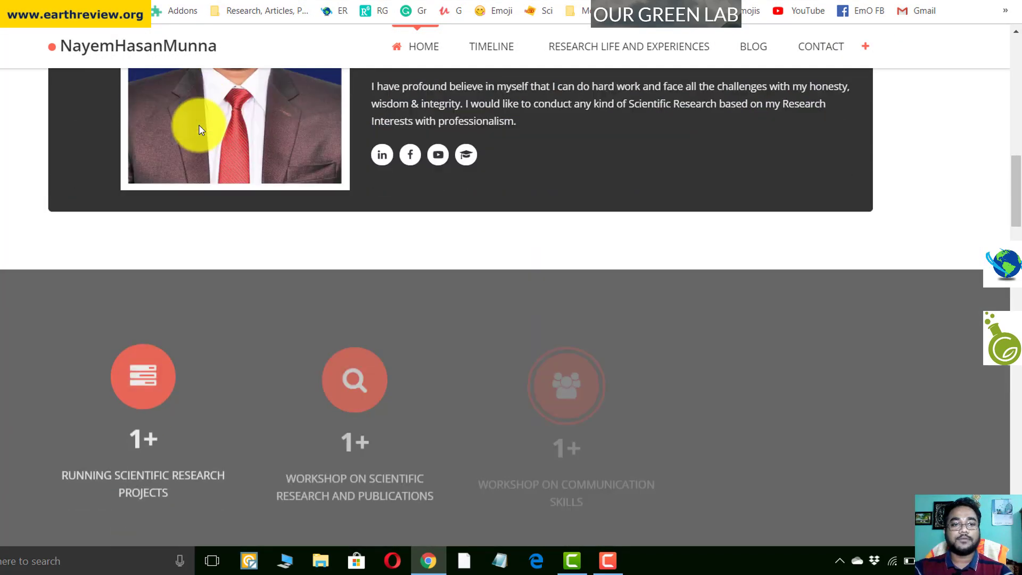
scroll(201, 130, "down", 1)
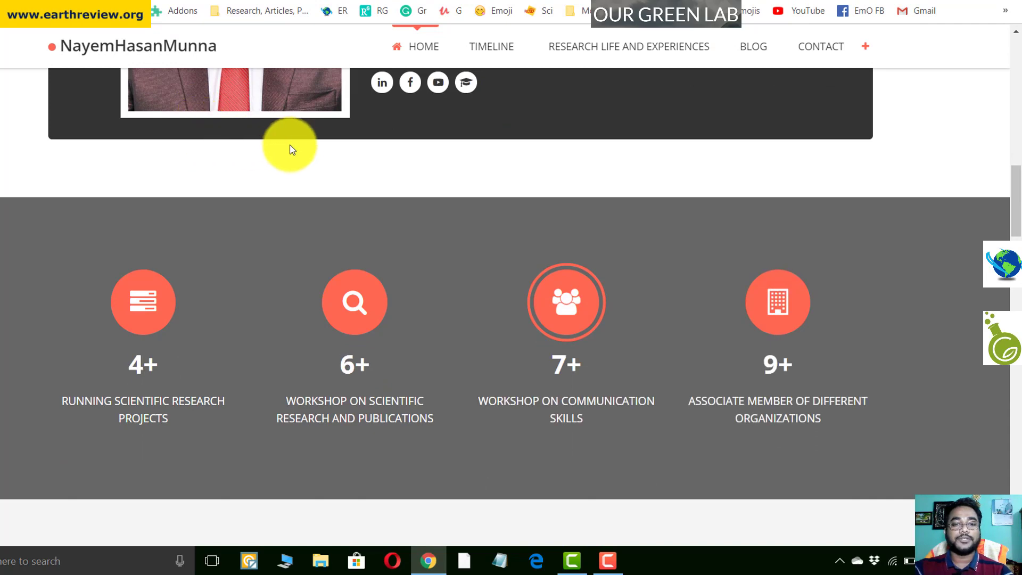
scroll(295, 151, "down", 10)
scroll(295, 150, "down", 8)
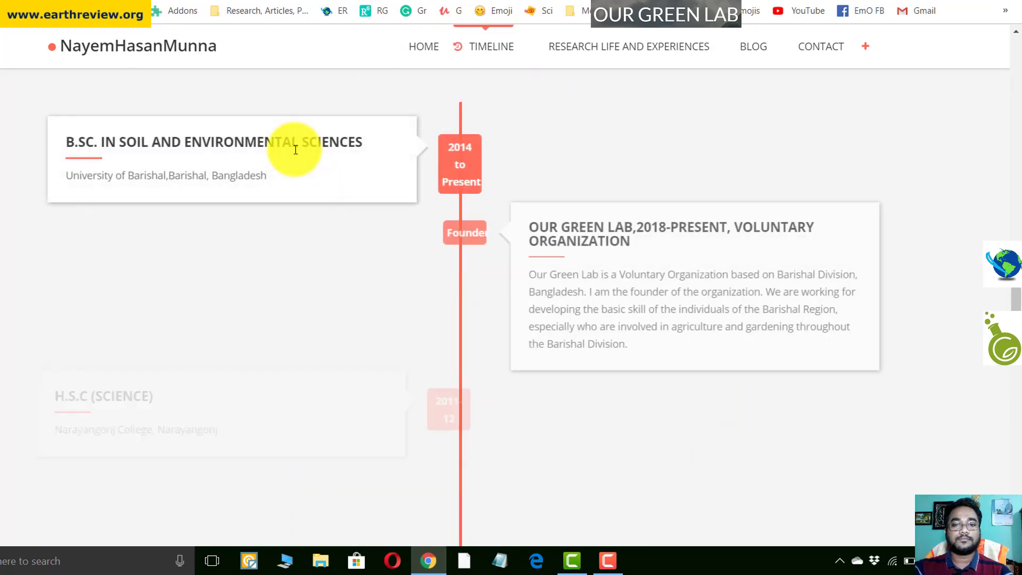
Step: Look through the personal website's communication skill testimonials, advancing the carousel, and its contact sections
scroll(295, 150, "down", 7)
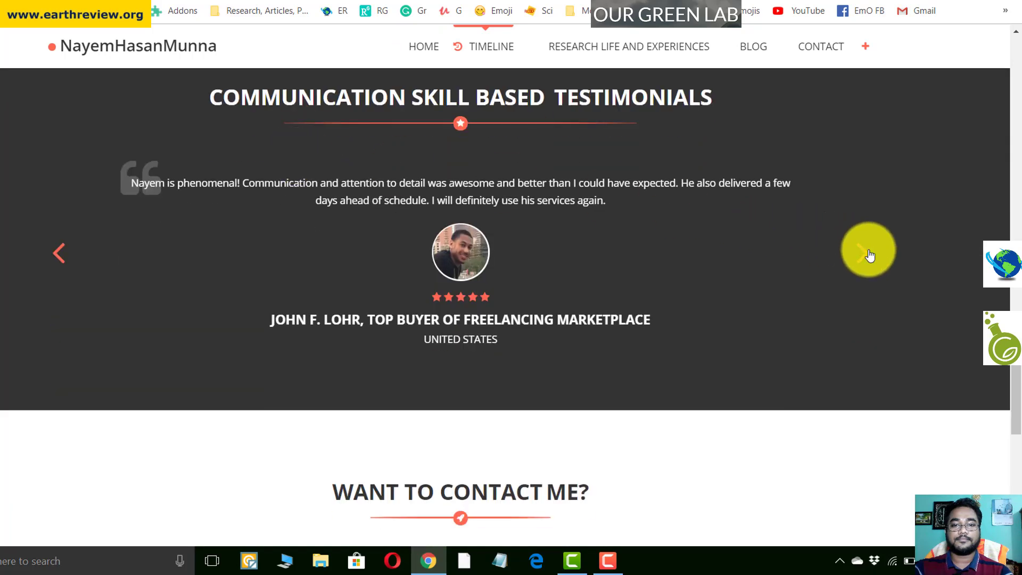
left_click(870, 254)
scroll(871, 256, "down", 5)
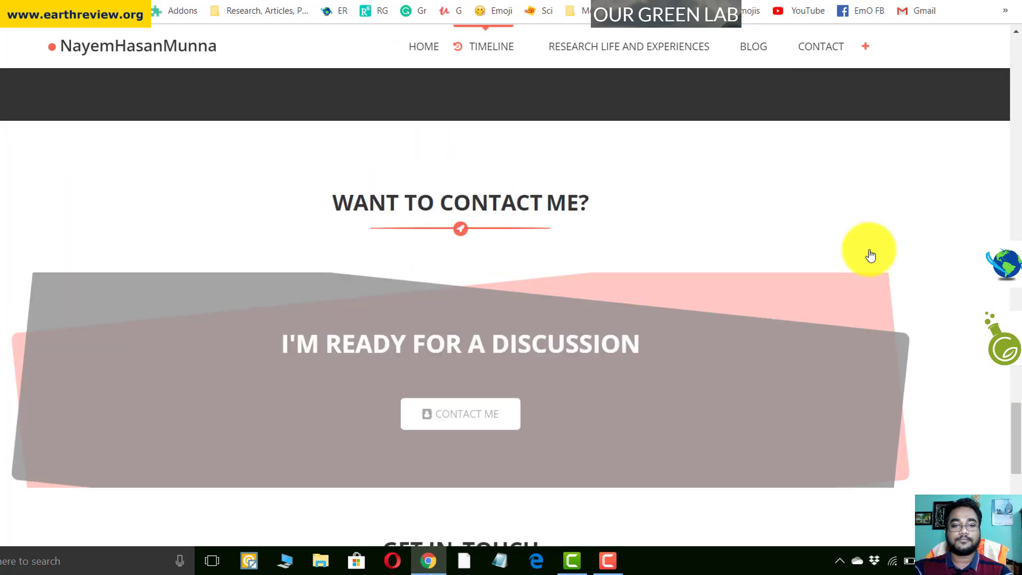
scroll(871, 255, "down", 7)
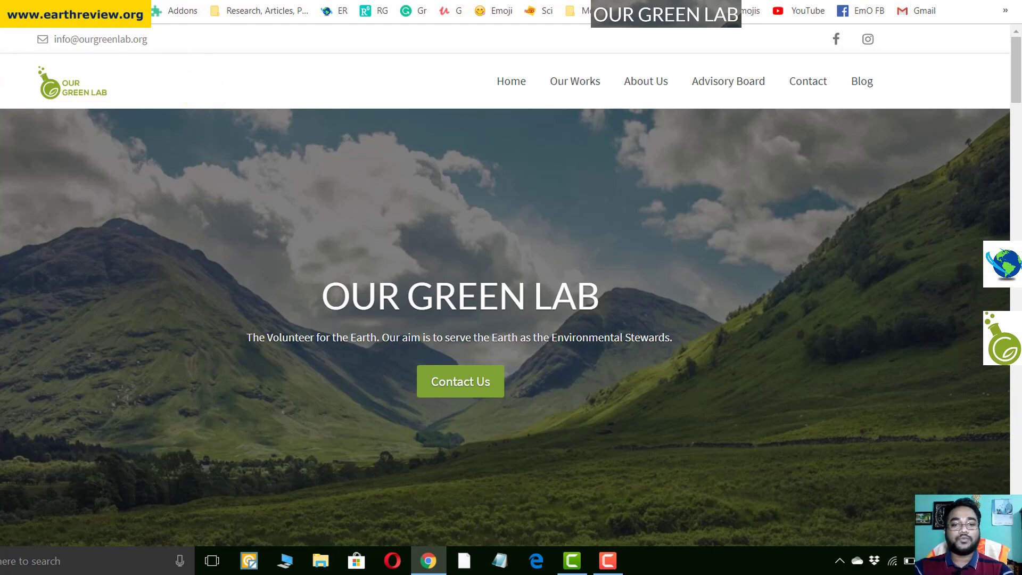
Step: Switch to the Our Green Lab website and look through its introduction and latest projects
scroll(90, 156, "down", 10)
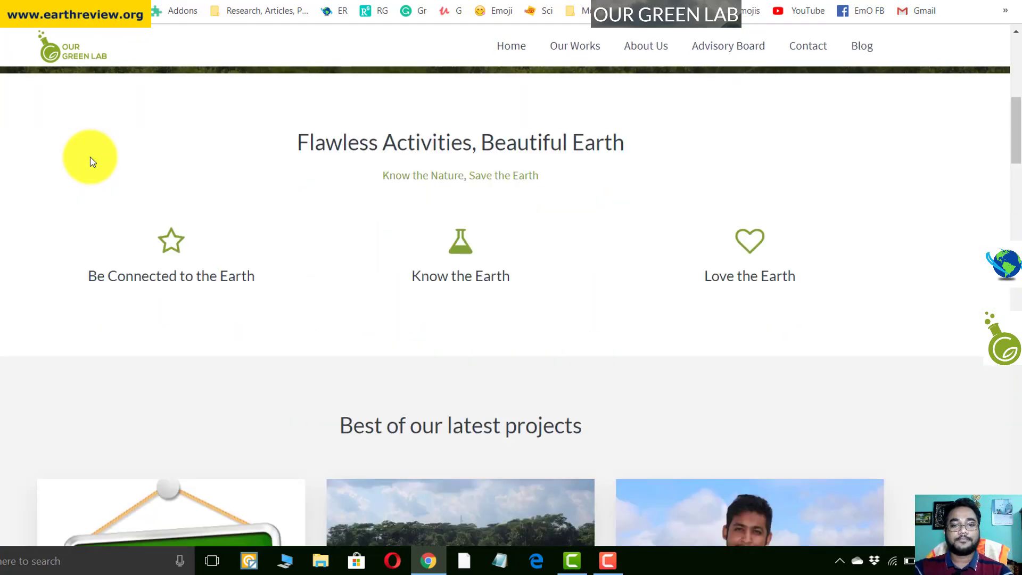
scroll(90, 160, "up", 5)
scroll(91, 161, "down", 9)
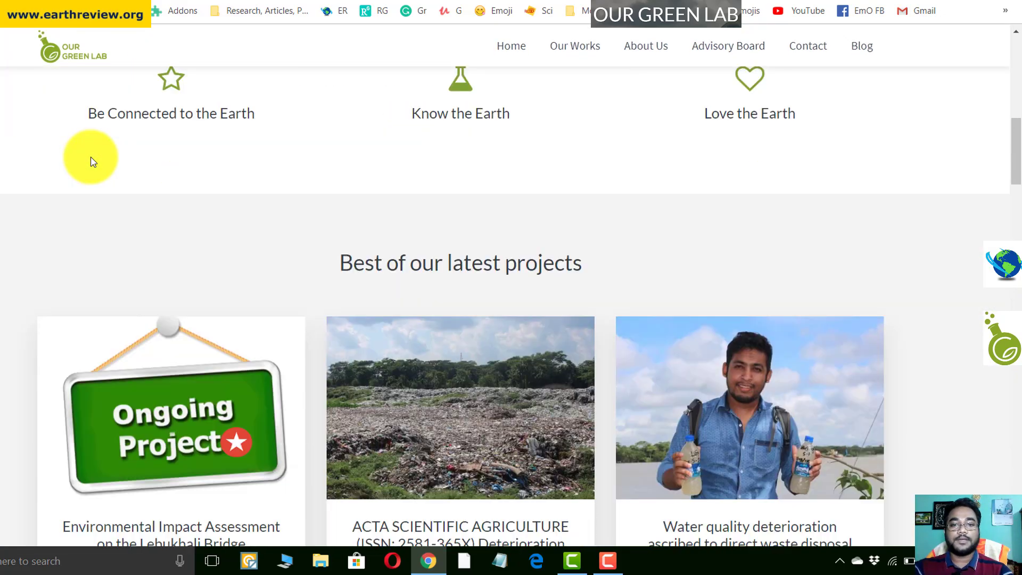
scroll(91, 160, "down", 5)
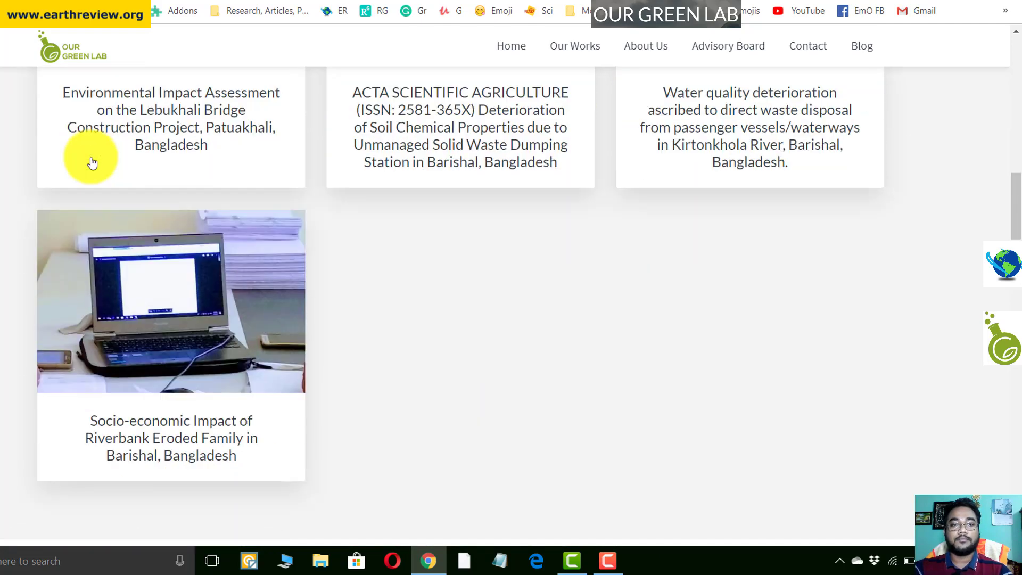
Step: Look through the Our Green Lab team member profiles down to the website's footer
scroll(91, 160, "down", 3)
scroll(93, 161, "down", 5)
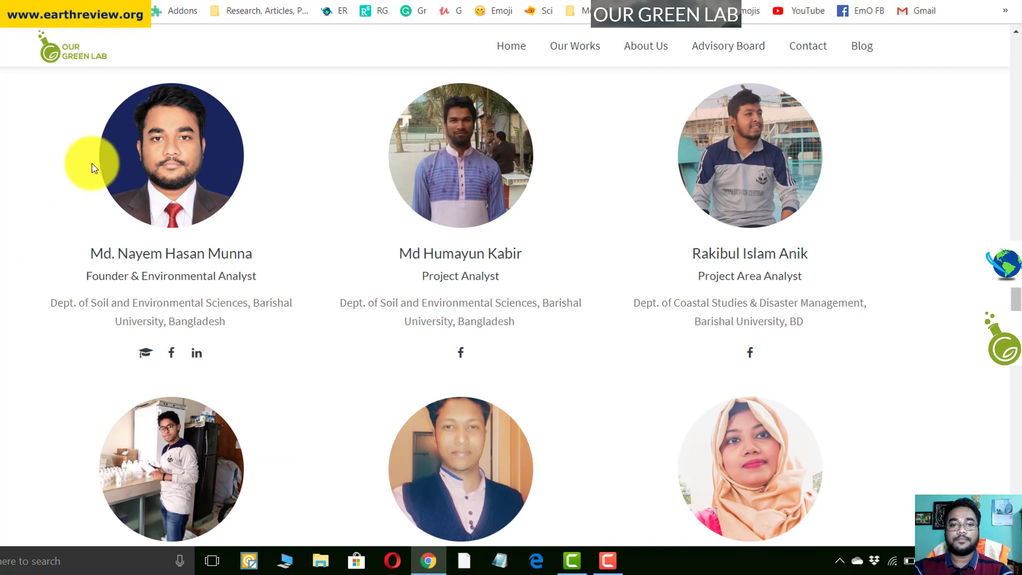
scroll(207, 229, "down", 3)
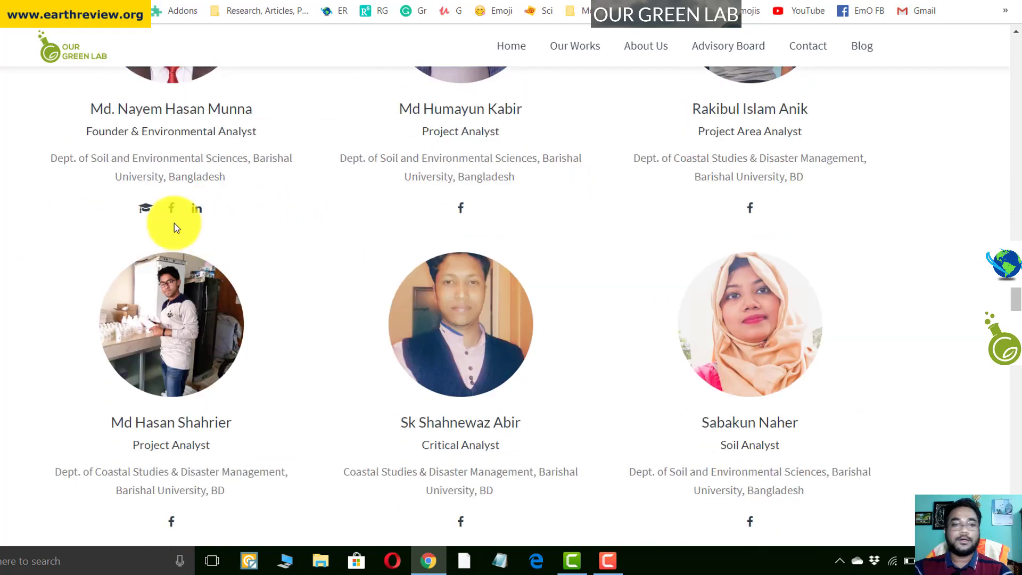
scroll(135, 259, "down", 12)
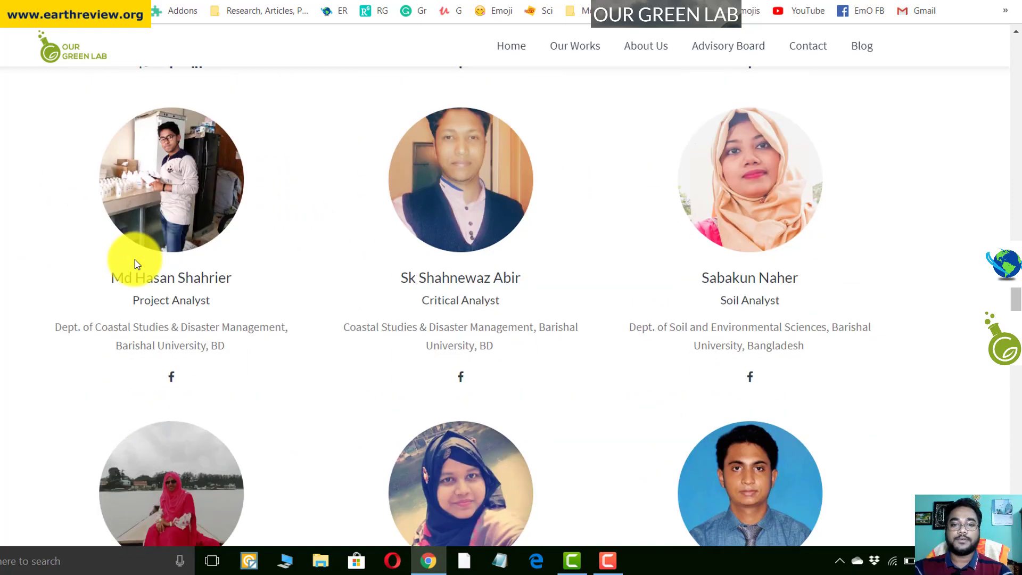
scroll(138, 255, "down", 8)
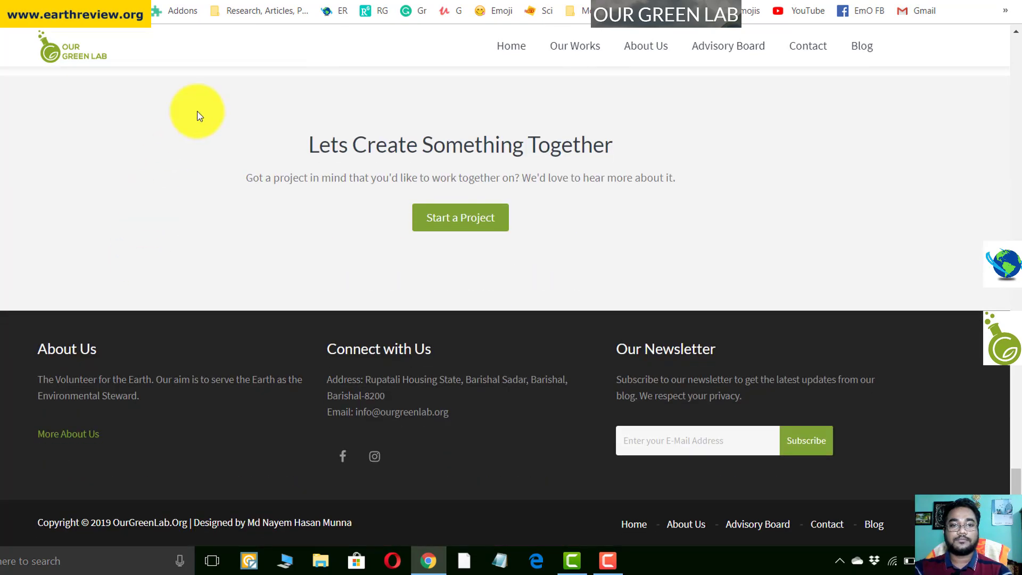
Step: Switch to the earthreview.org Facebook page and look at its cover video and the start of its Posts section
left_click(433, 1)
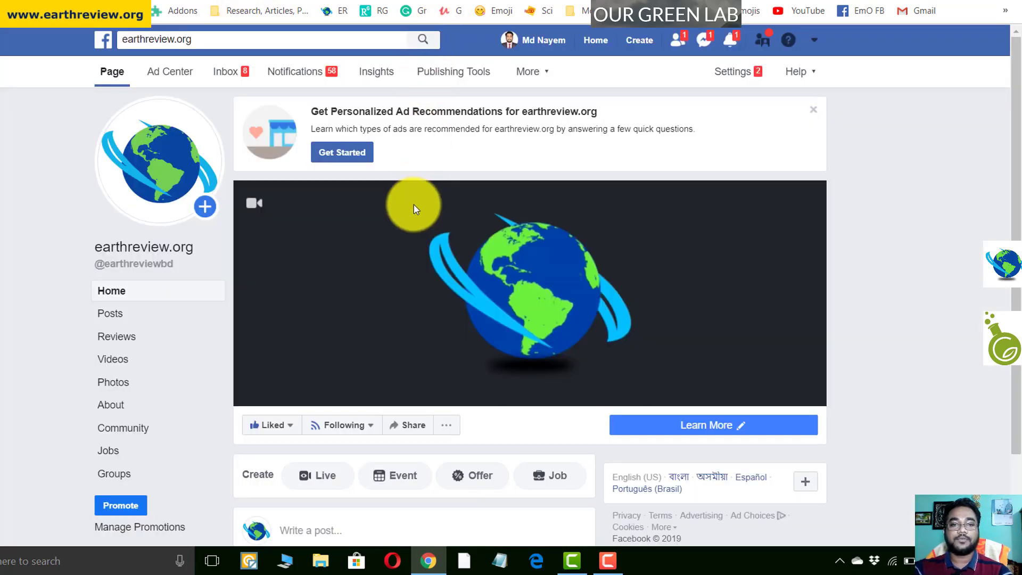
scroll(361, 223, "down", 1)
scroll(319, 229, "down", 1)
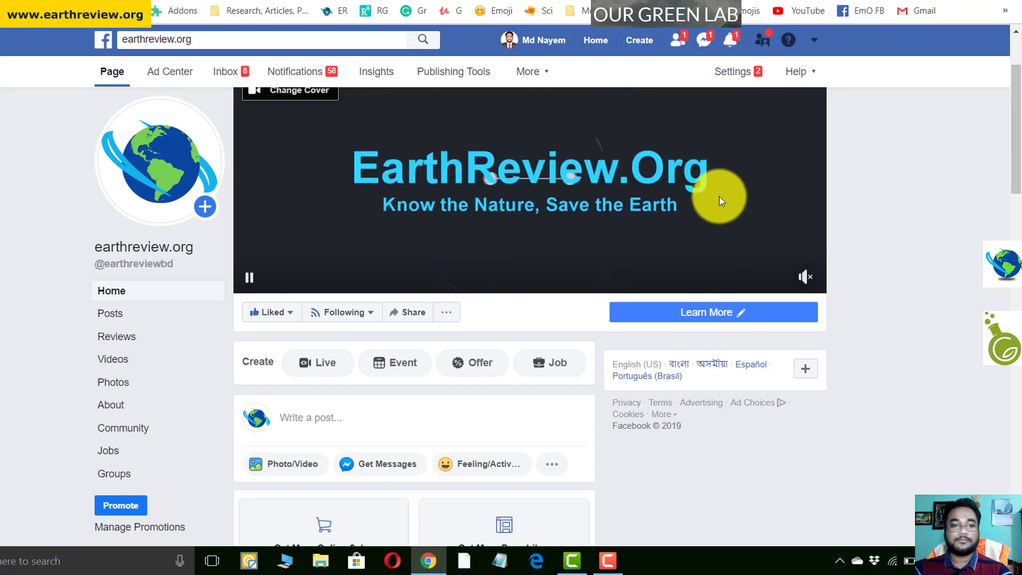
scroll(720, 197, "down", 4)
scroll(719, 202, "down", 4)
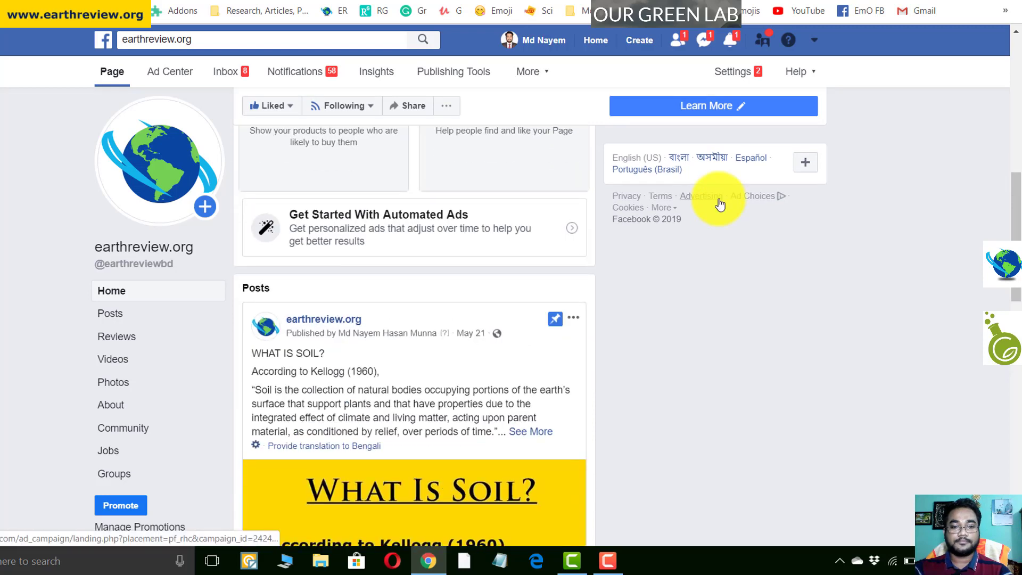
Step: Examine the pinned "What Is Soil?" post on the Facebook page, including its reach and engagement figures
scroll(719, 201, "down", 8)
scroll(330, 301, "down", 3)
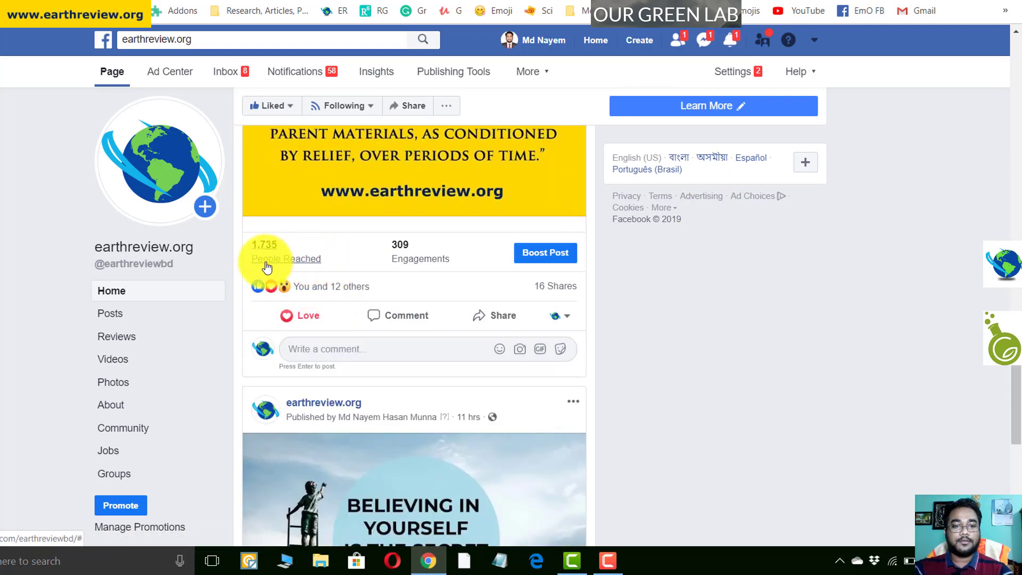
scroll(315, 247, "up", 1)
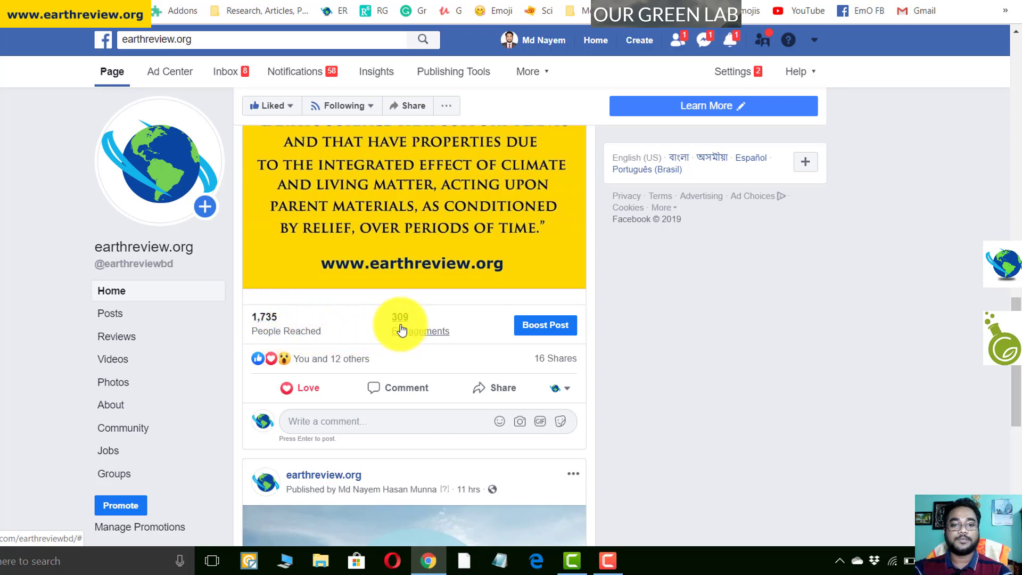
scroll(405, 321, "down", 4)
scroll(407, 322, "up", 10)
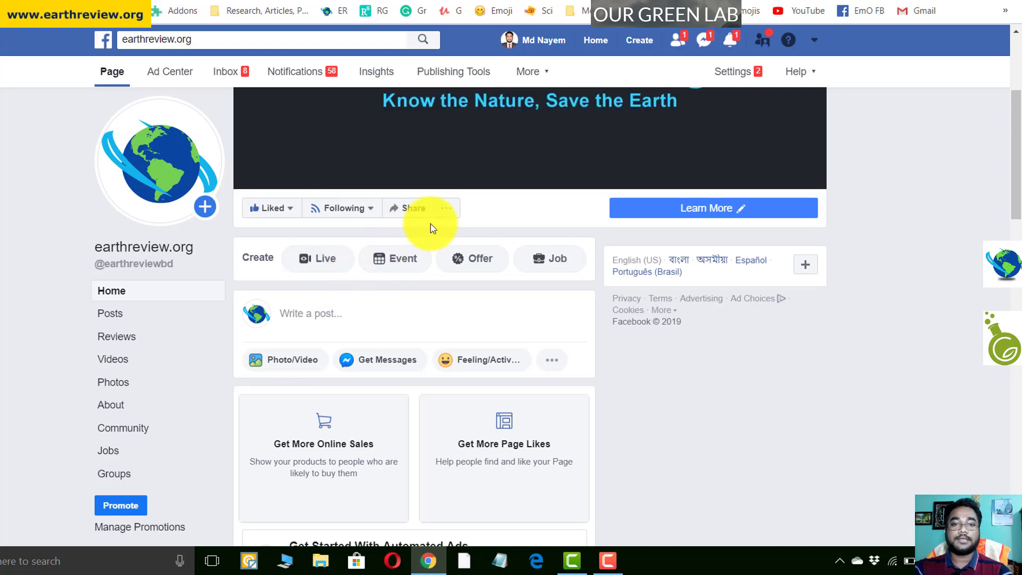
scroll(391, 298, "down", 3)
scroll(391, 300, "down", 4)
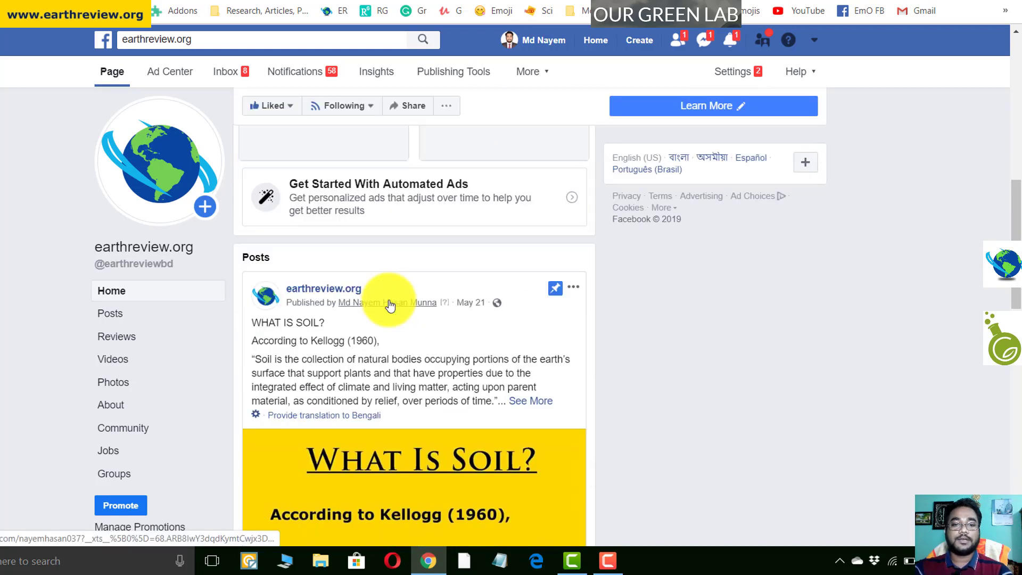
scroll(389, 305, "down", 4)
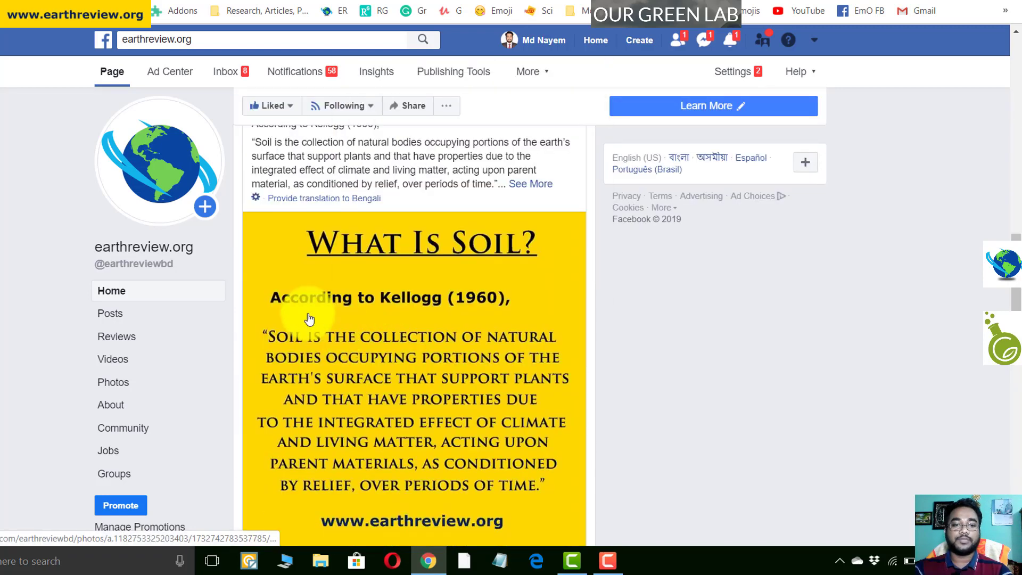
scroll(130, 318, "down", 3)
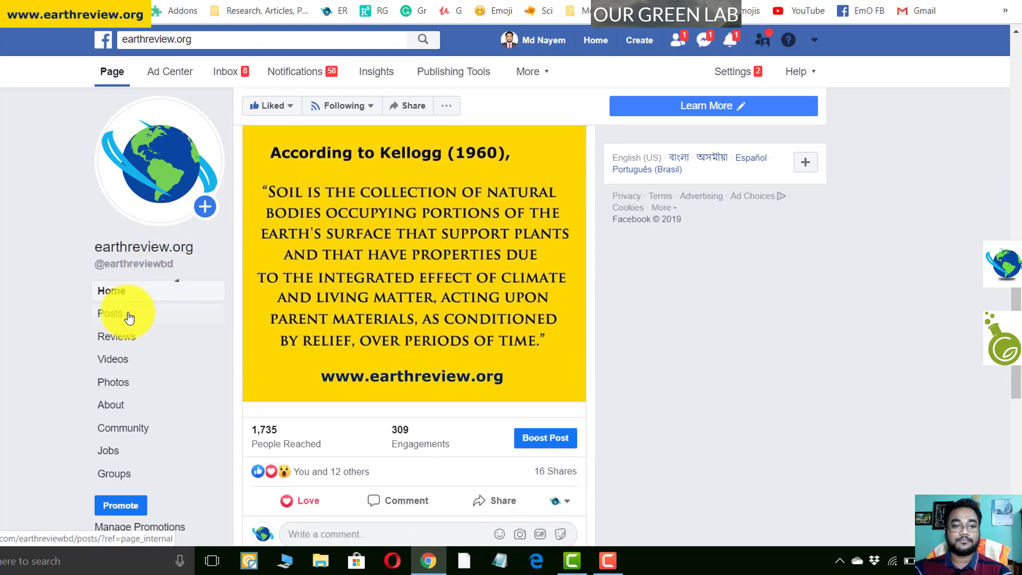
Step: Open the Facebook page's Reviews section and look through its rating and recommendations
scroll(128, 320, "up", 3)
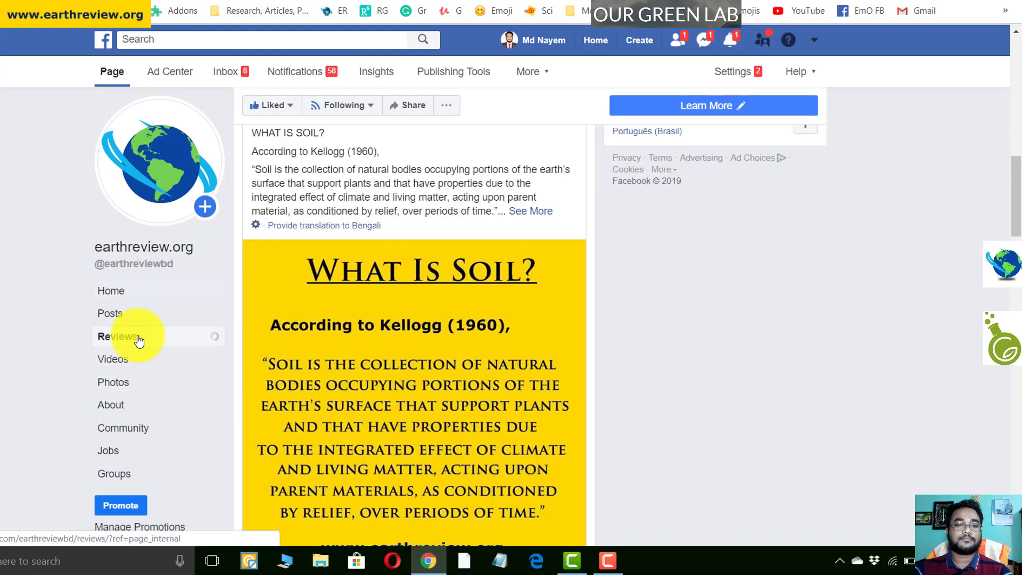
left_click(137, 337)
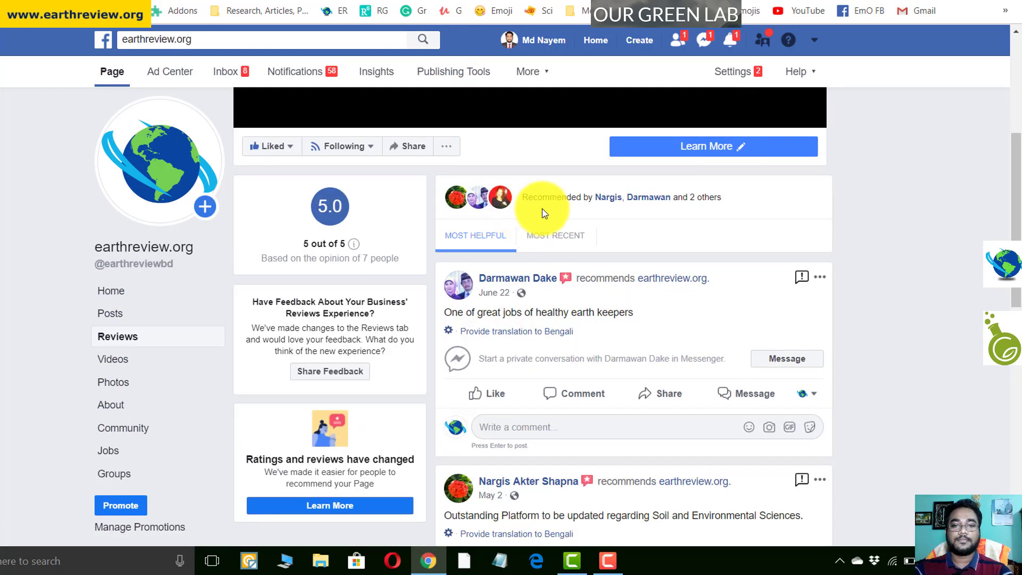
scroll(586, 213, "down", 7)
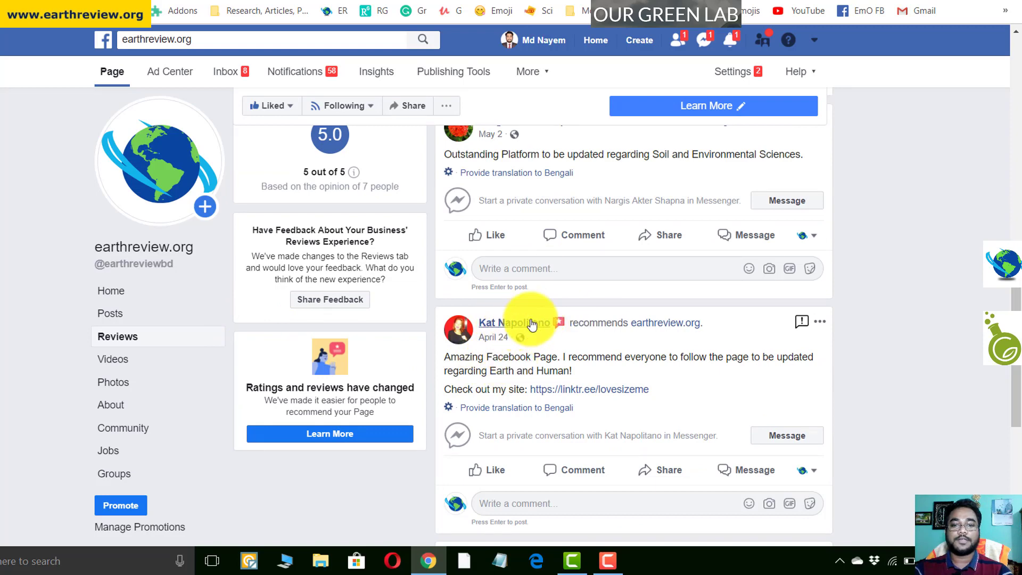
scroll(515, 205, "down", 5)
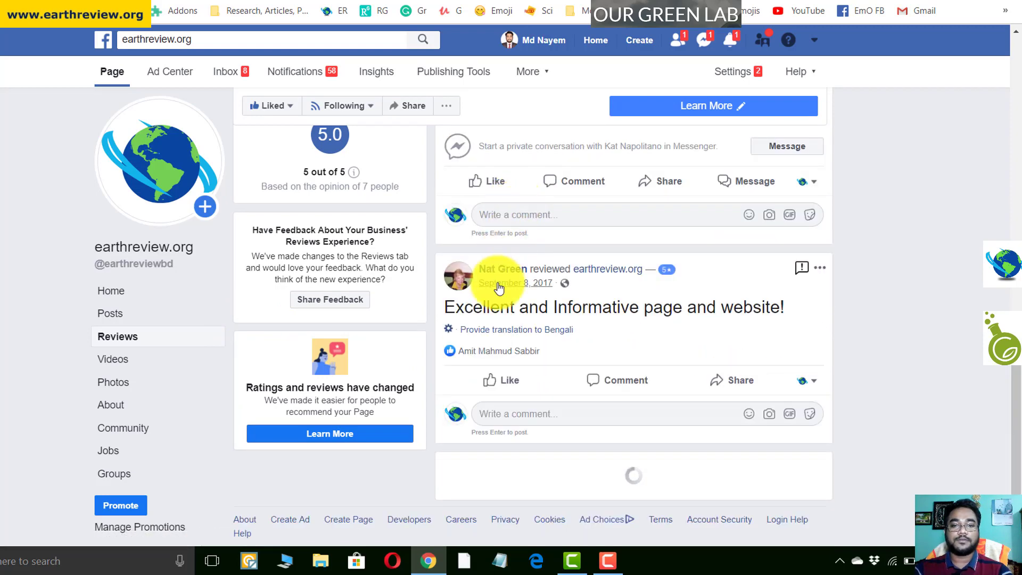
Step: Return to the Facebook page's home section, and look through the posts on the earthreviewbd Instagram profile
left_click(113, 294)
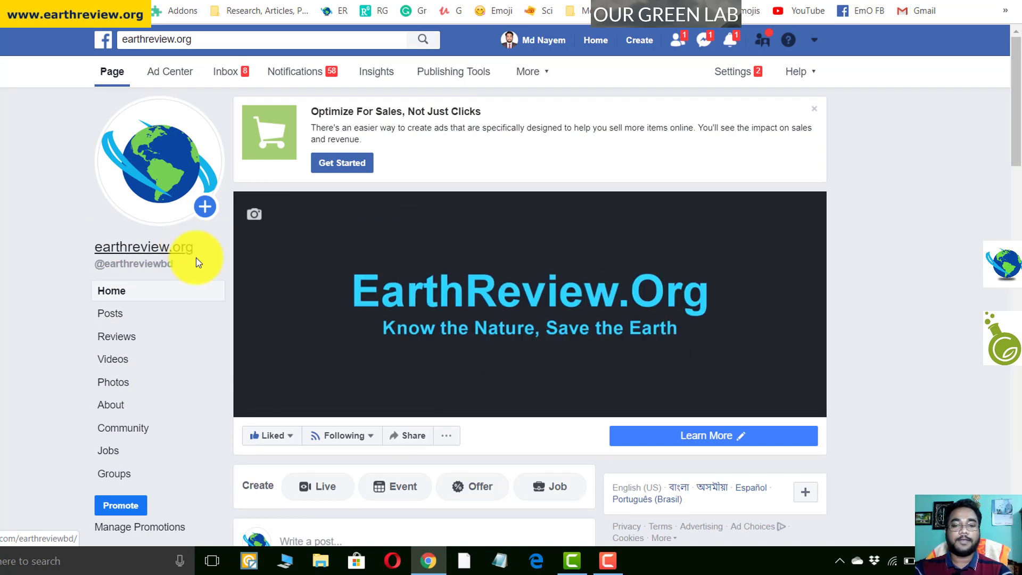
scroll(199, 263, "down", 3)
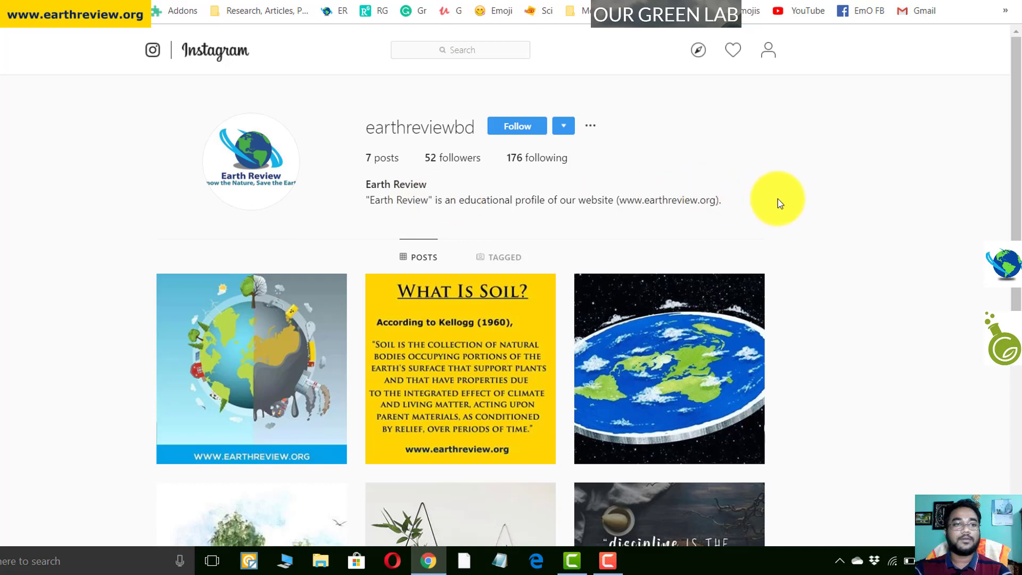
scroll(780, 199, "down", 7)
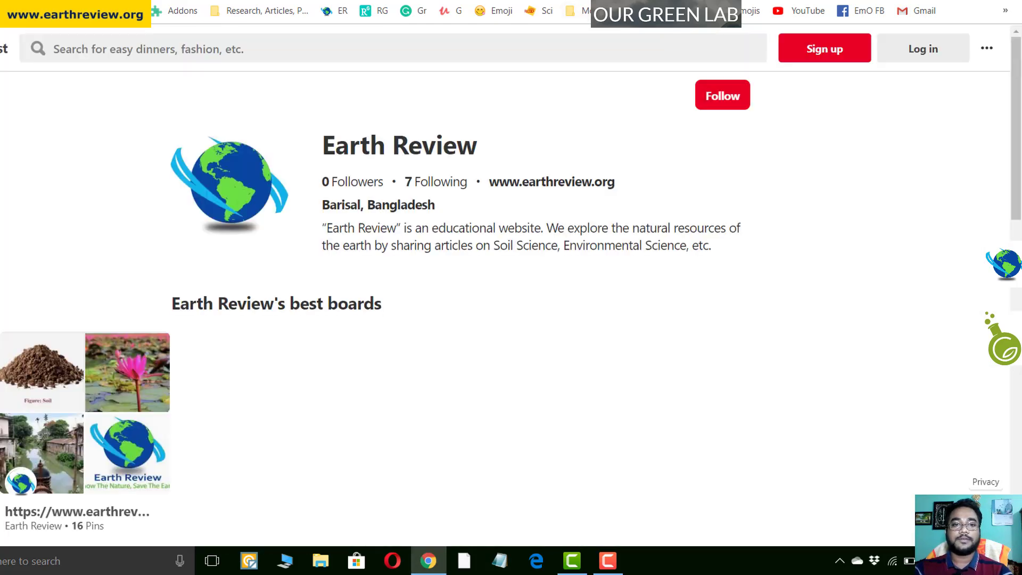
Step: Look through the boards and pins on the Earth Review Pinterest profile
scroll(152, 213, "down", 3)
scroll(138, 256, "down", 5)
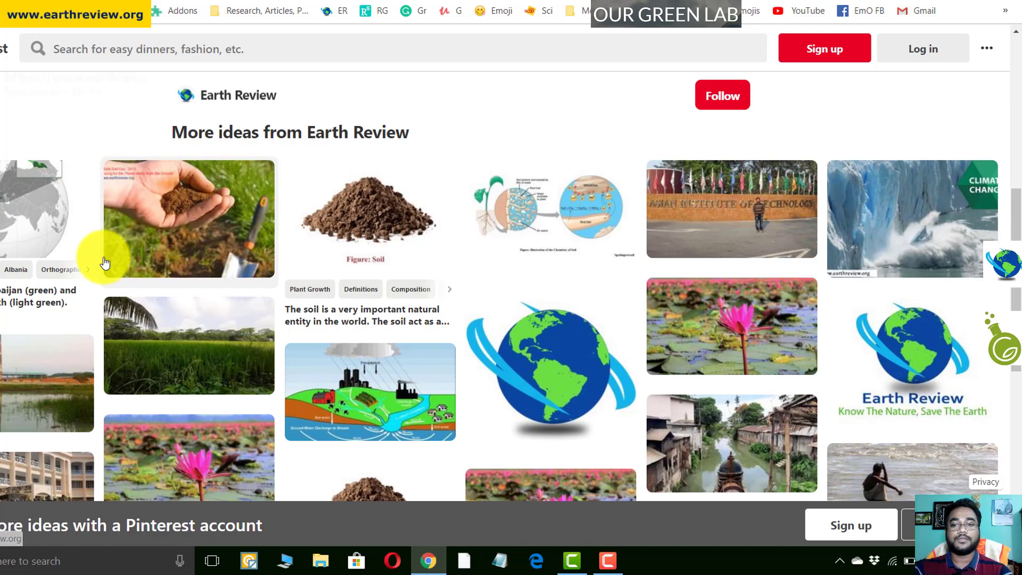
scroll(102, 266, "down", 4)
scroll(400, 272, "down", 5)
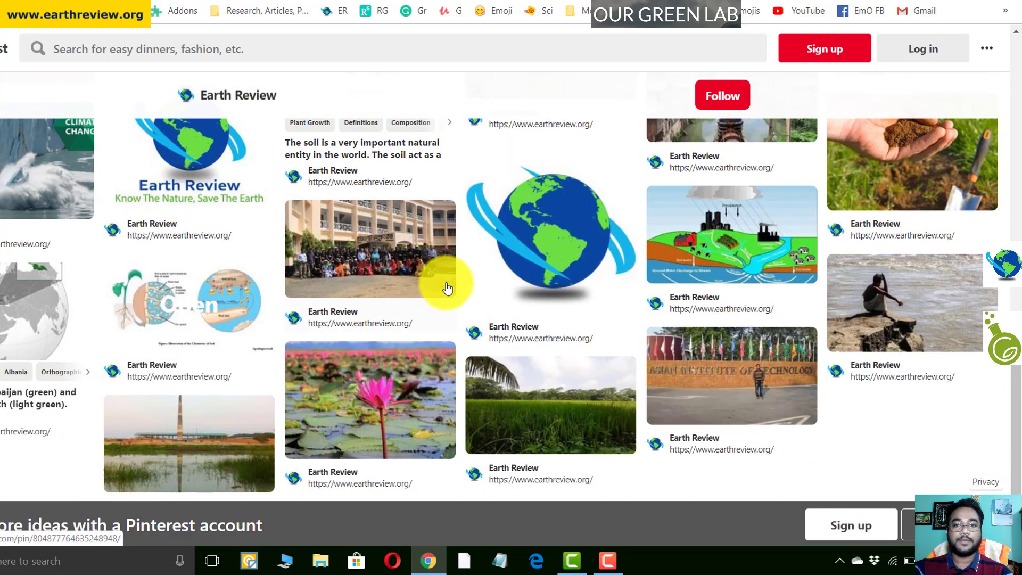
scroll(469, 289, "up", 3)
scroll(416, 278, "down", 2)
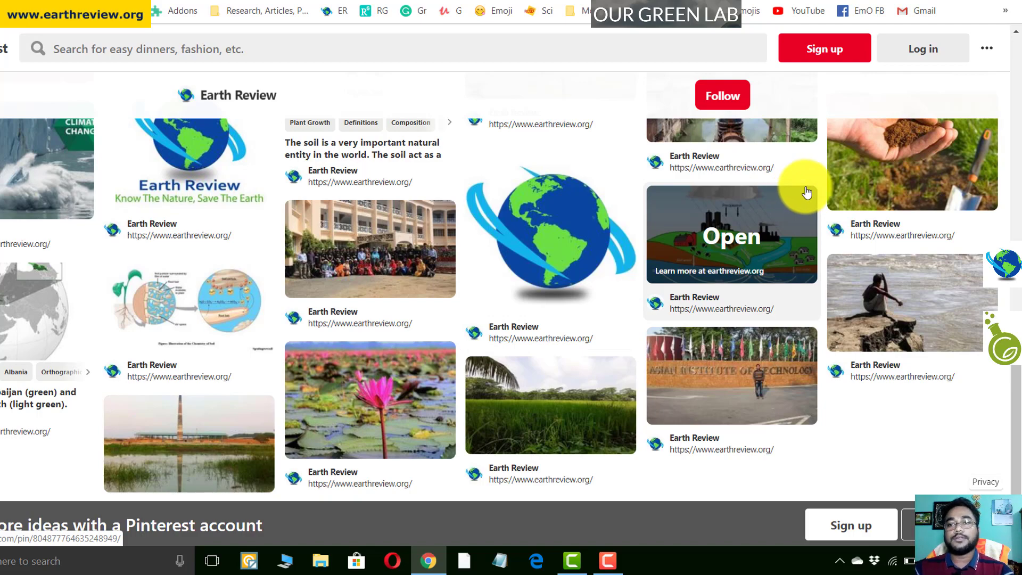
Step: View the TubeBuddy website, and find the TubeBuddy for YouTube listing in the Chrome Web Store by searching for "tube buddy extension"
left_click(819, 1)
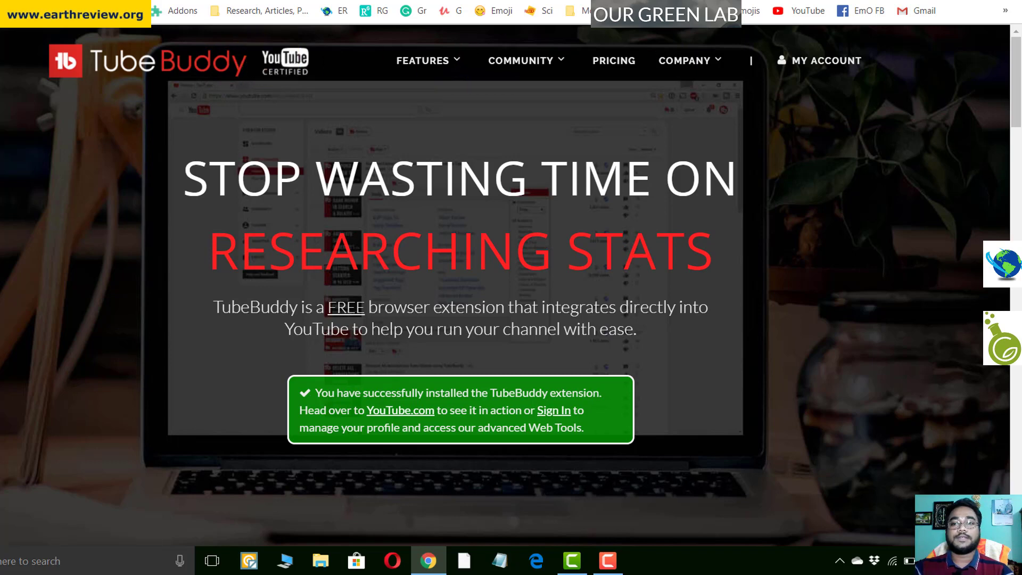
key("ctrl+t")
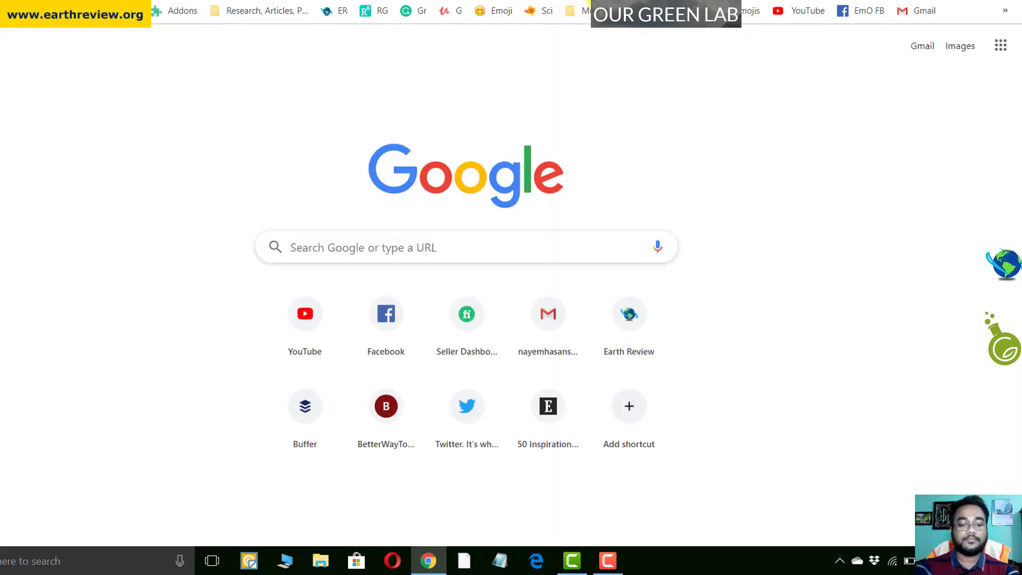
type("tu")
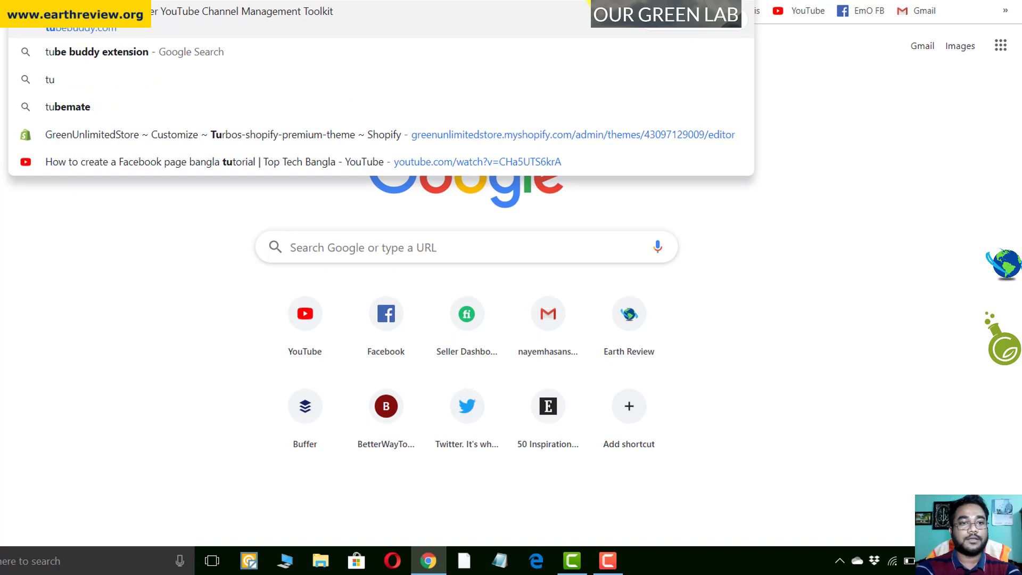
left_click(285, 63)
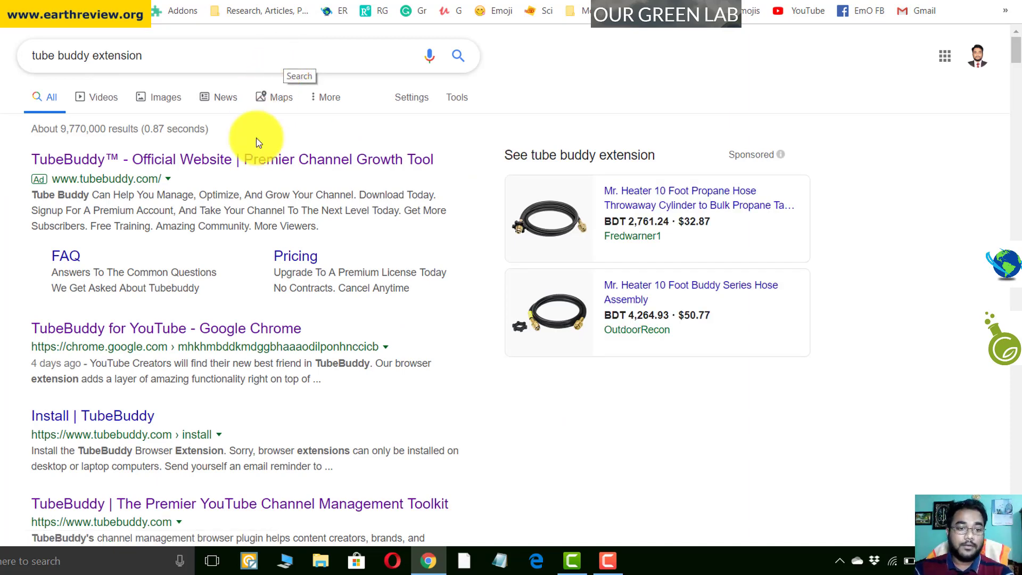
left_click(241, 330)
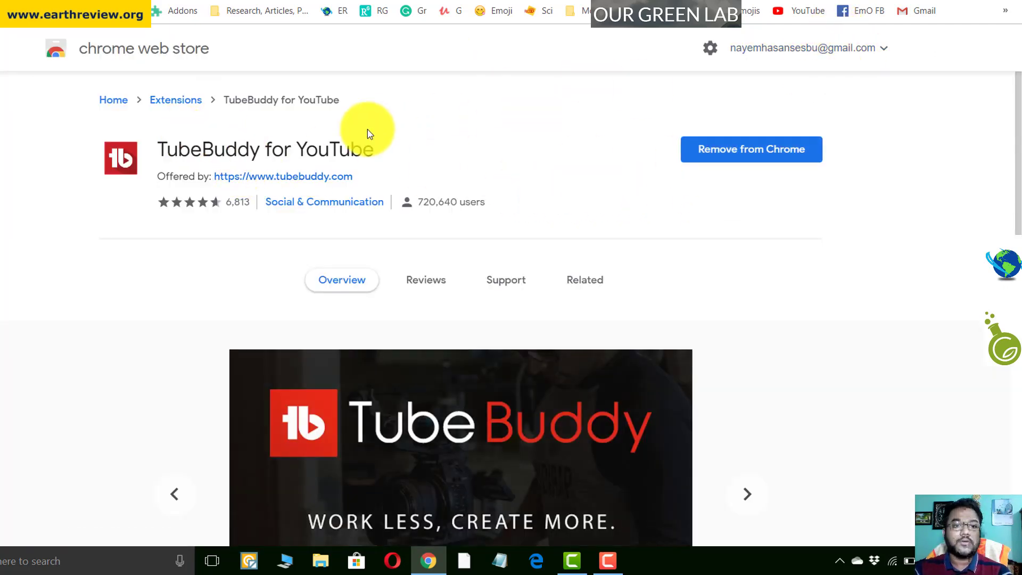
Step: Highlight the extension name "TubeBuddy for YouTube" on its Chrome Web Store page
left_click_drag(163, 147, 427, 142)
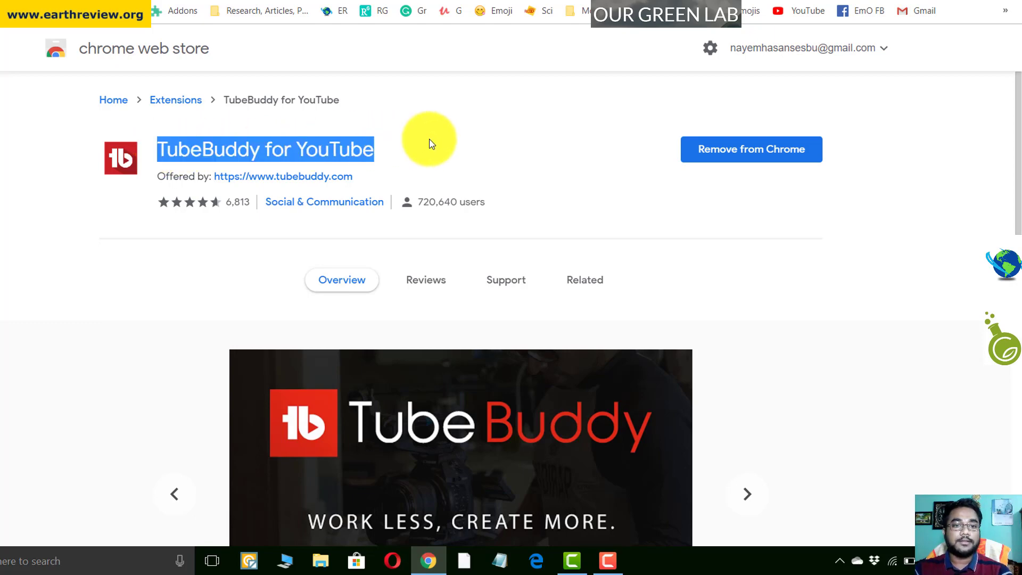
left_click(445, 135)
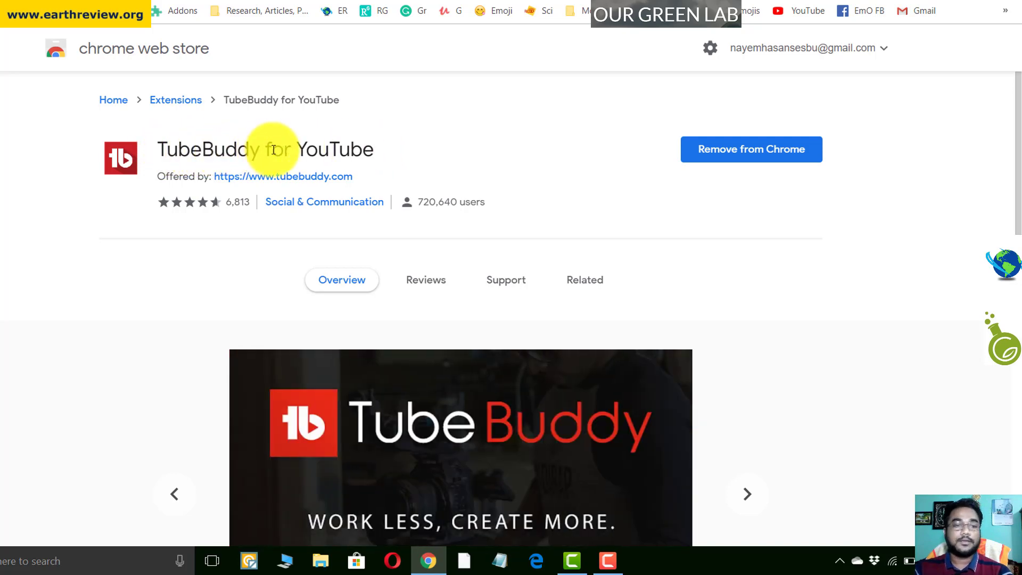
left_click_drag(165, 142, 381, 152)
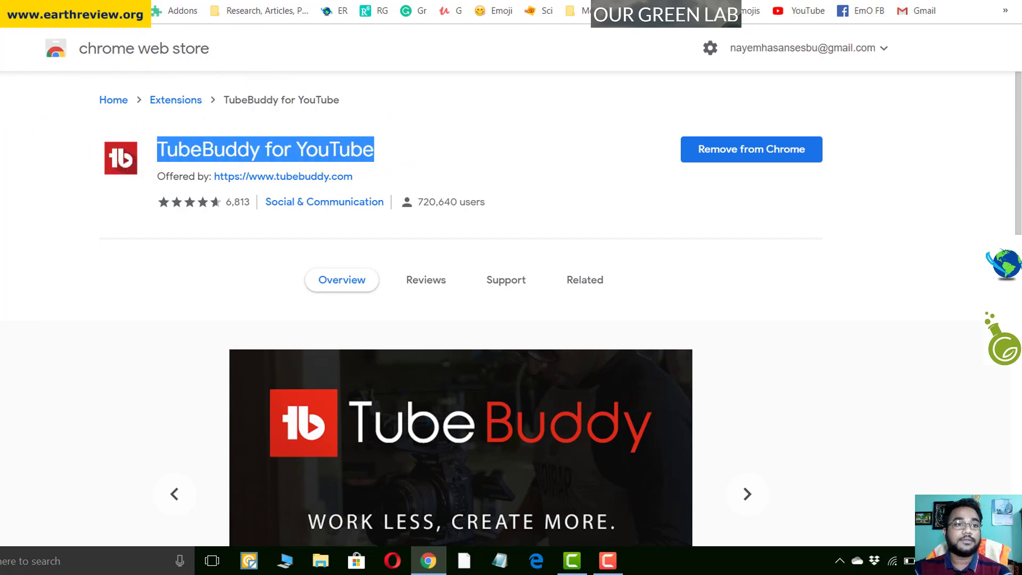
Step: Open the Earth Review channel's home page on YouTube, and look through its Channelytics statistics, channel tags and uploads
left_click(2, 2)
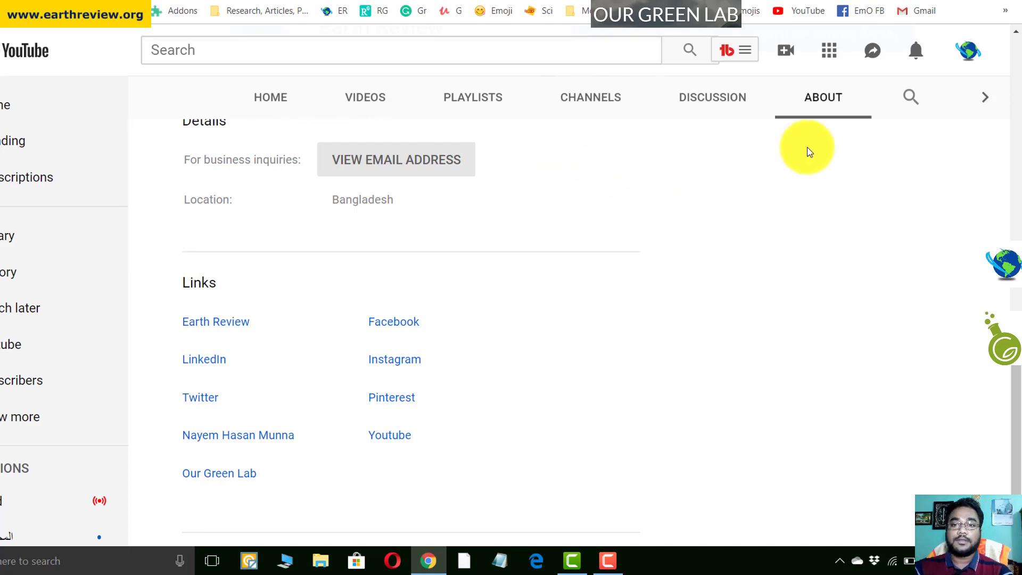
left_click(968, 49)
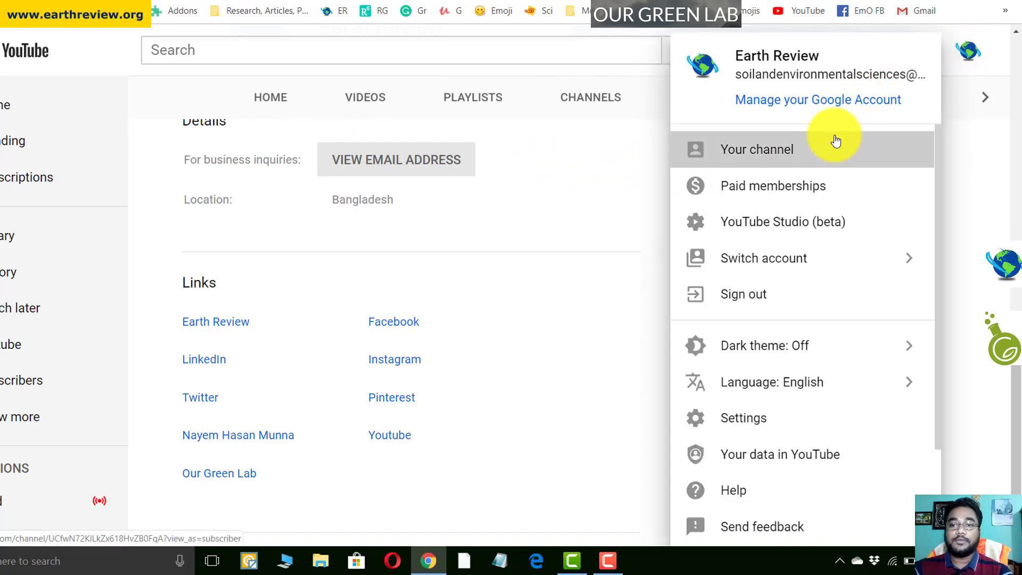
left_click(836, 141)
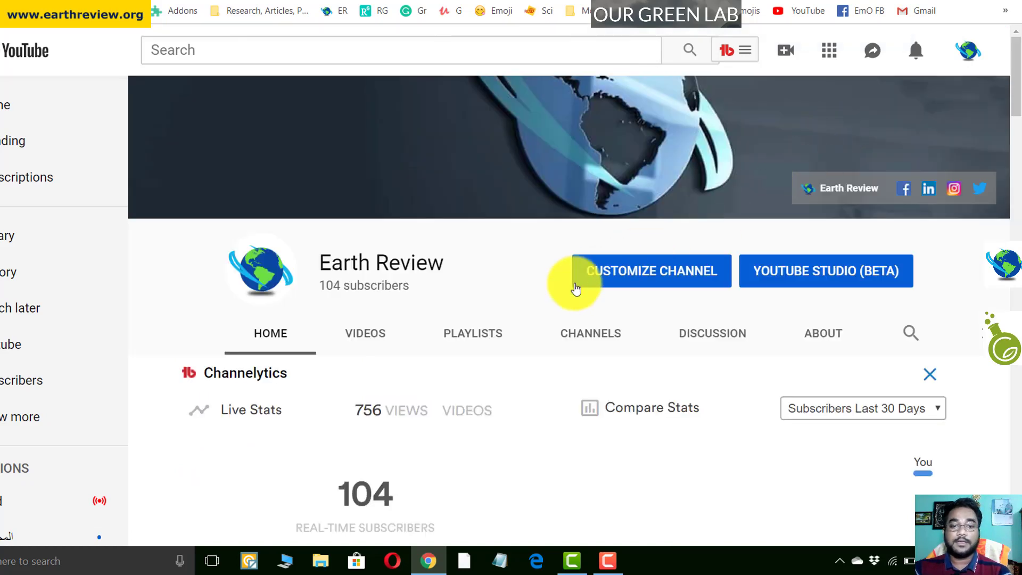
scroll(507, 292, "down", 1)
scroll(468, 286, "down", 4)
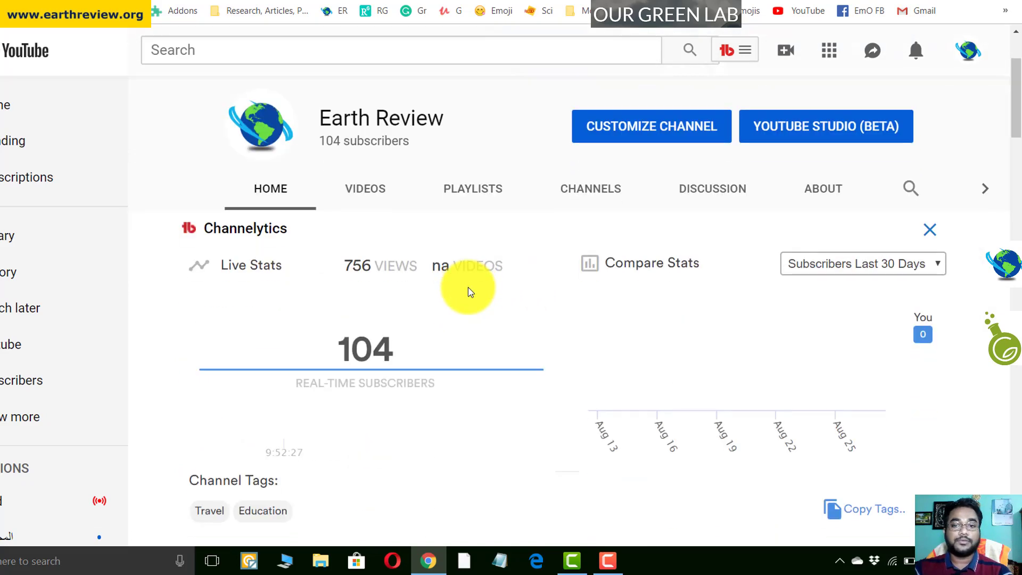
mouse_move(467, 281)
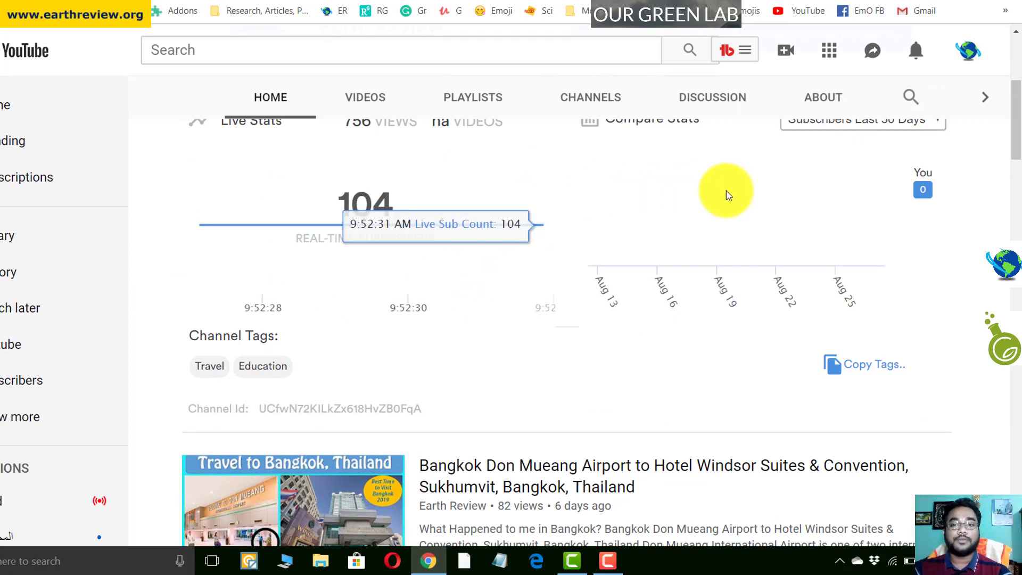
scroll(752, 218, "down", 1)
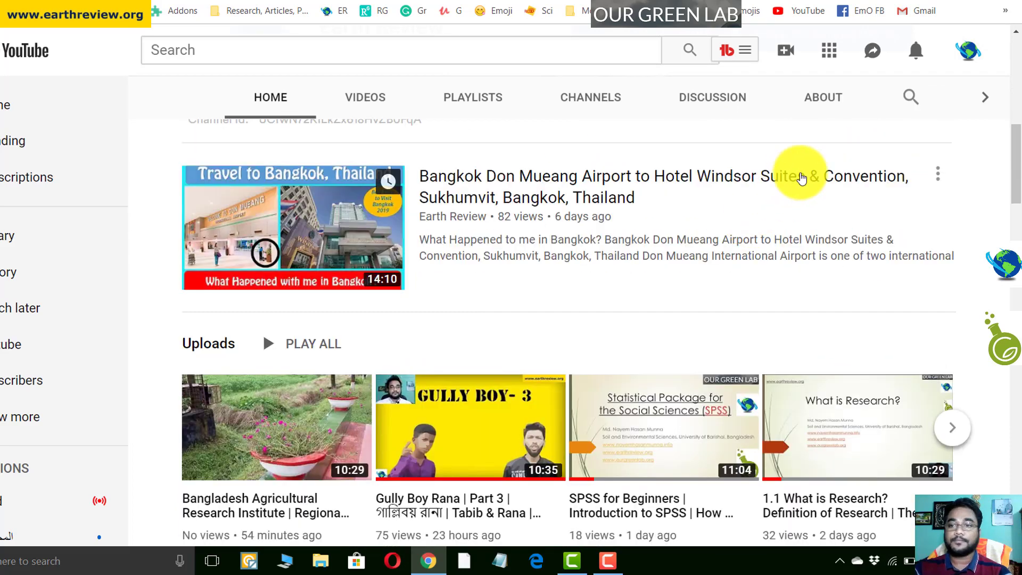
scroll(745, 229, "down", 2)
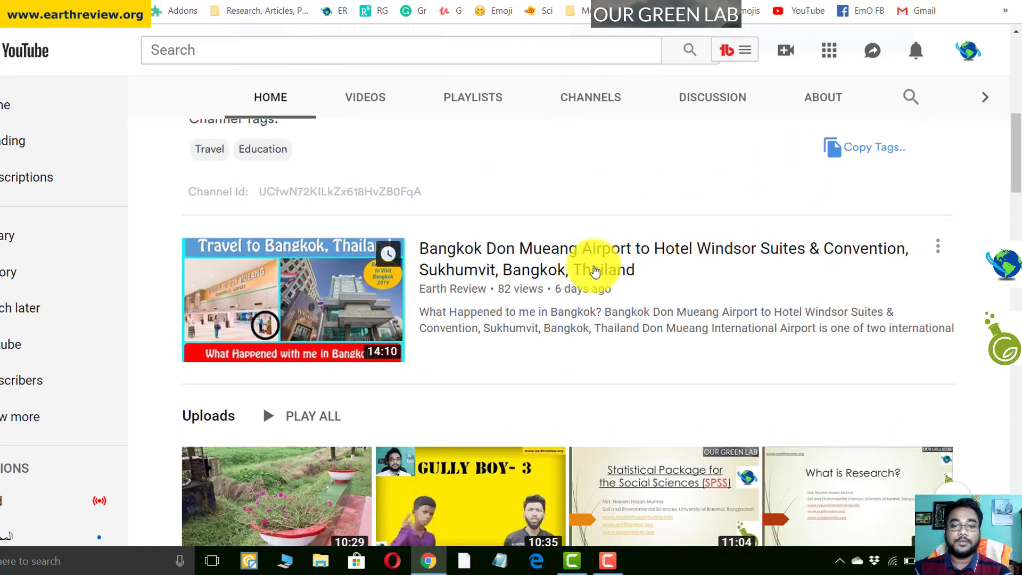
Step: Open the "Travel to Bangkok | Bangkok City Tour | Wat Saket" video from the channel's videos, check its TubeBuddy data and open it for editing
left_click(367, 101)
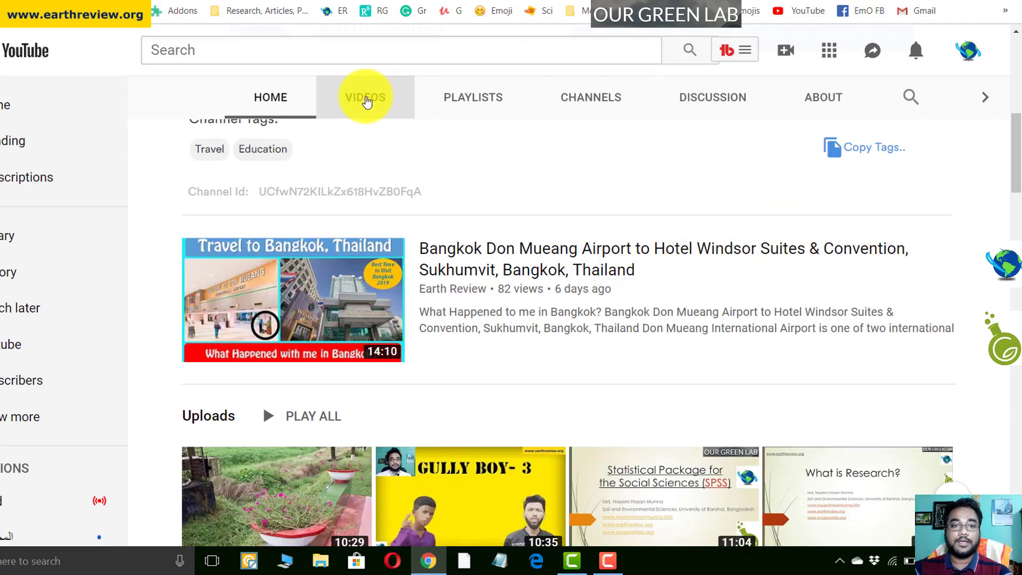
scroll(424, 234, "down", 8)
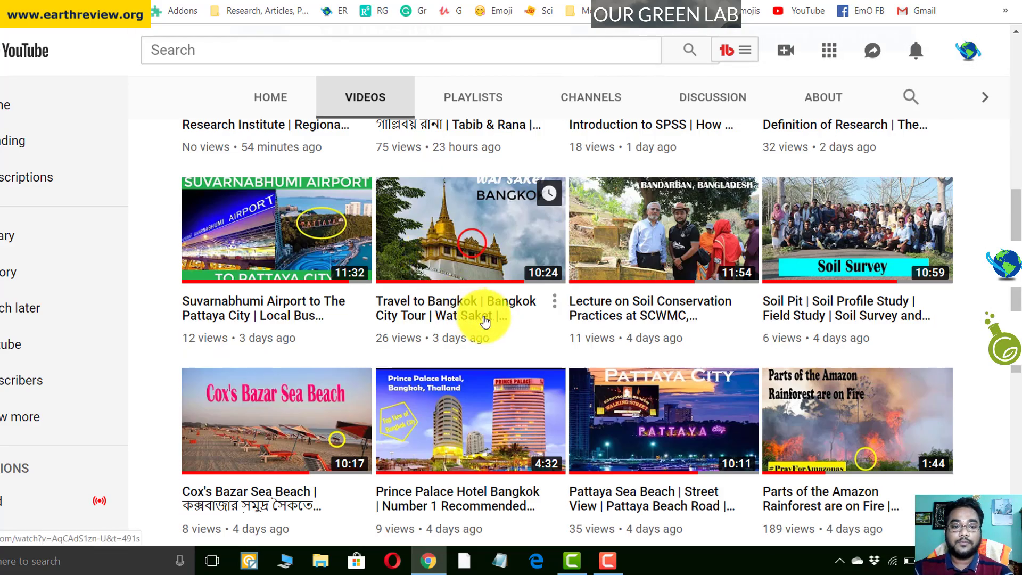
left_click(556, 304)
left_click(498, 304)
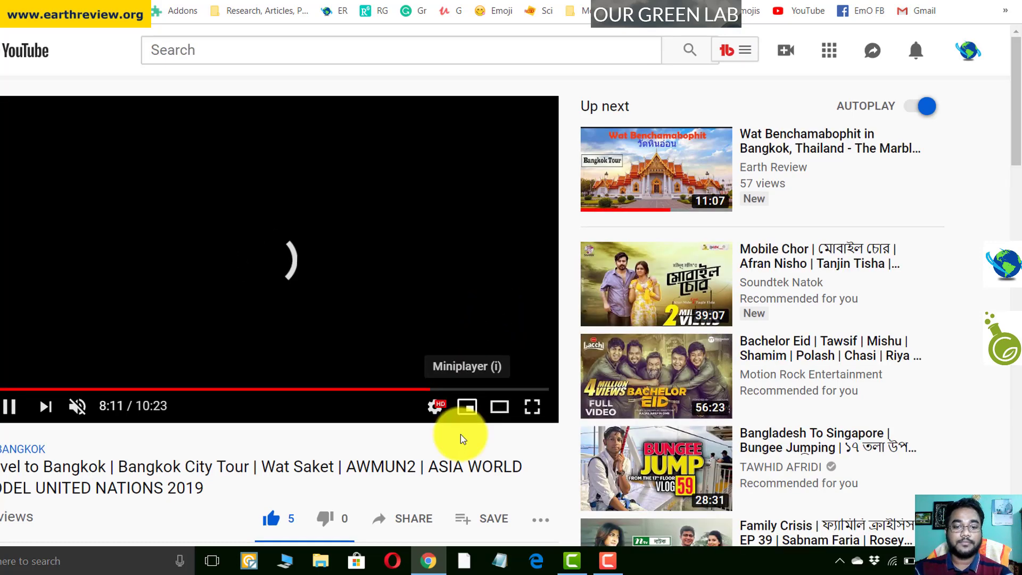
scroll(479, 420, "down", 4)
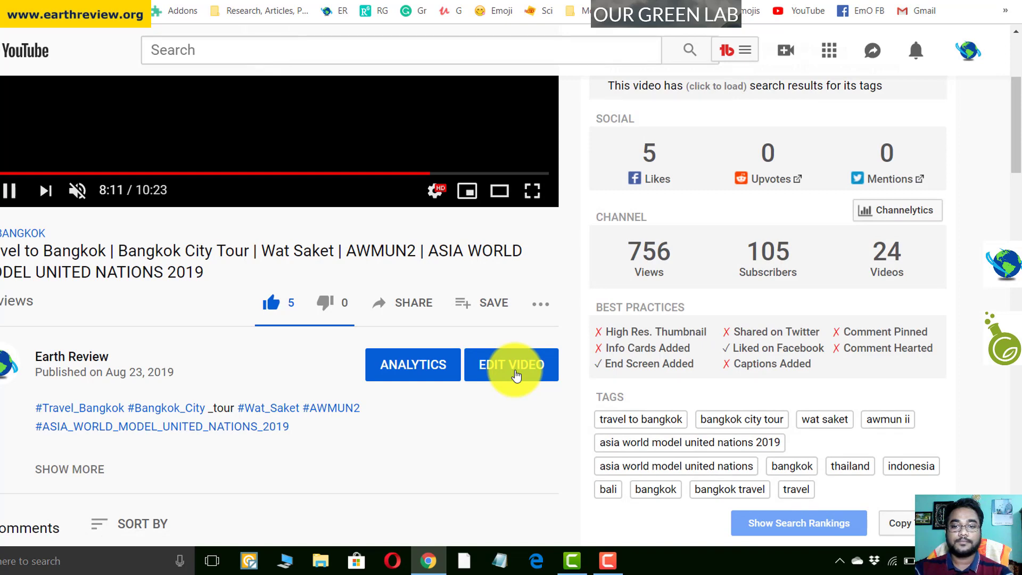
left_click(514, 368)
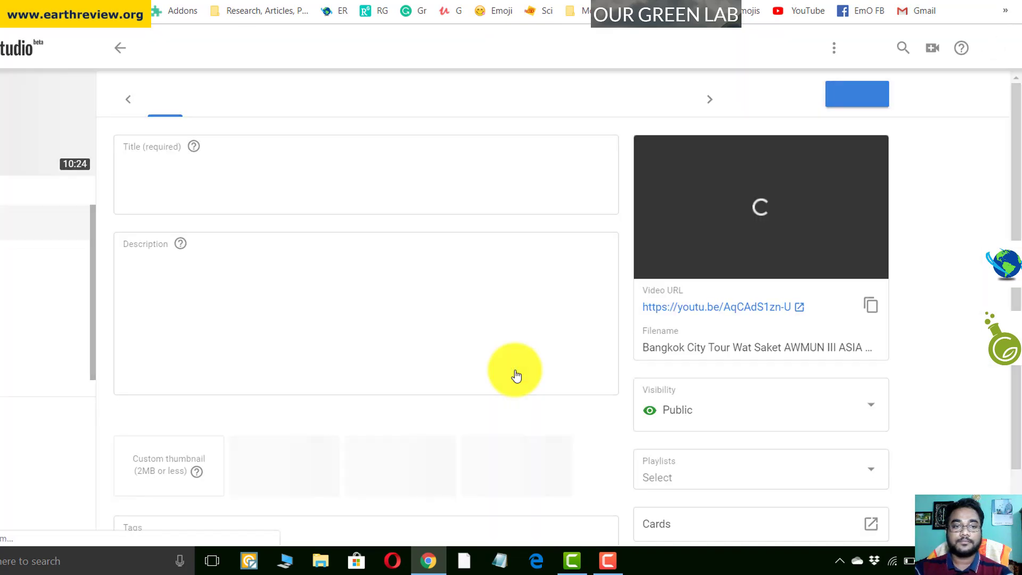
Step: Examine the Bangkok video's title, description and thumbnail in its basic details
scroll(452, 365, "down", 3)
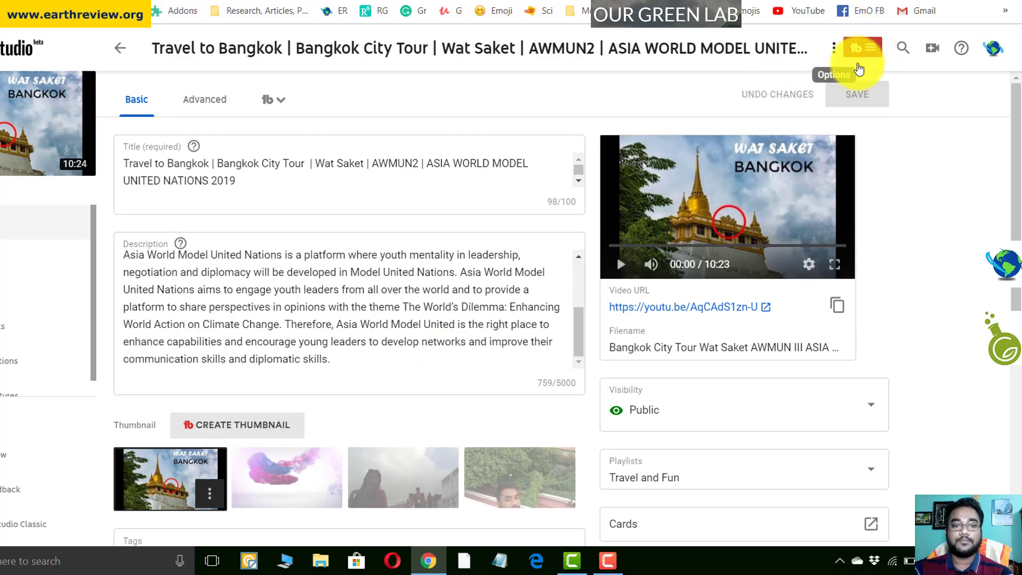
left_click(406, 177)
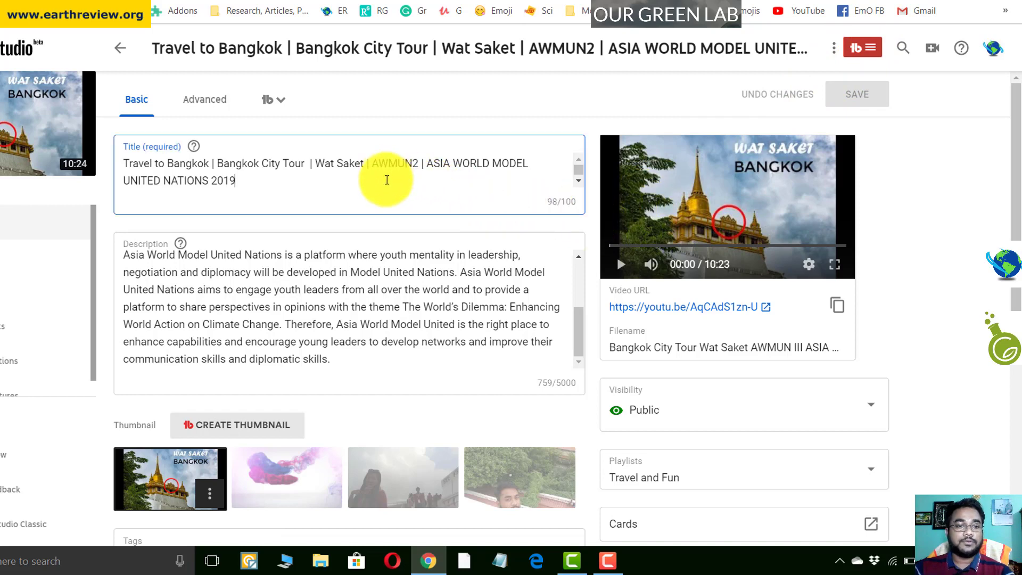
scroll(374, 234, "down", 2)
scroll(365, 210, "up", 2)
scroll(399, 228, "down", 3)
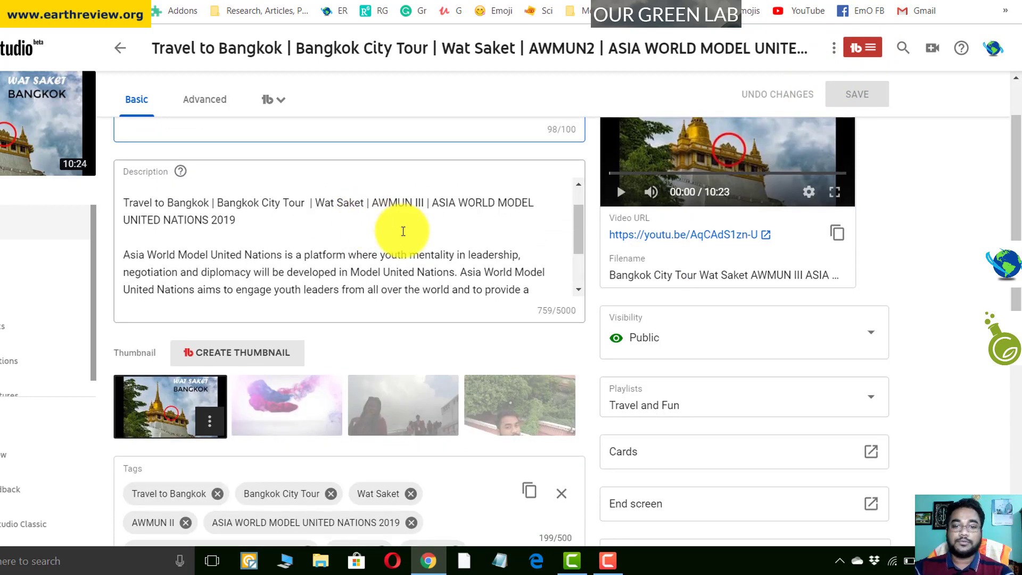
scroll(309, 304, "down", 2)
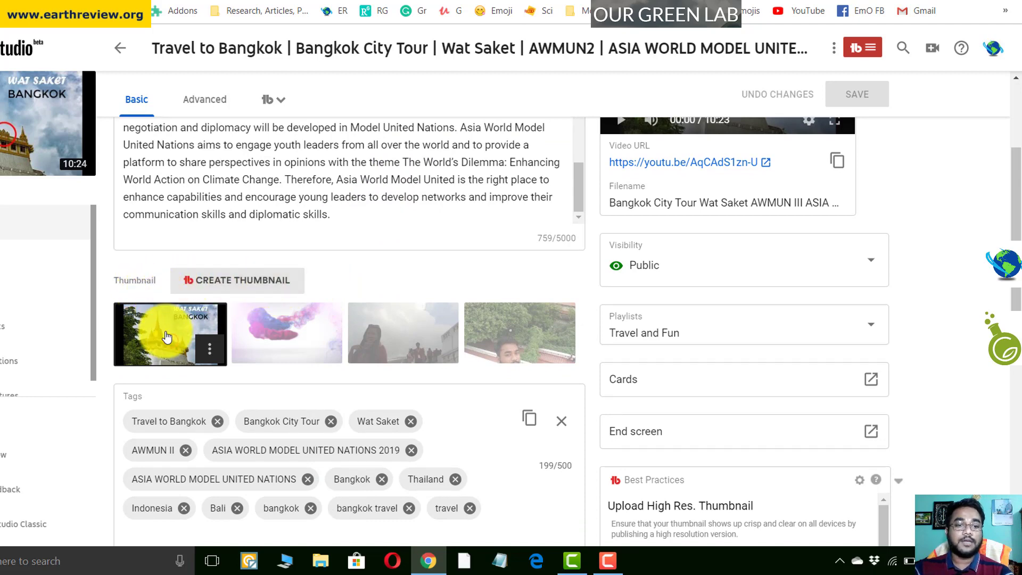
Step: Examine the Bangkok video's tags, along with TubeBuddy's tag tools and recommended tags
scroll(168, 345, "down", 2)
scroll(169, 345, "down", 1)
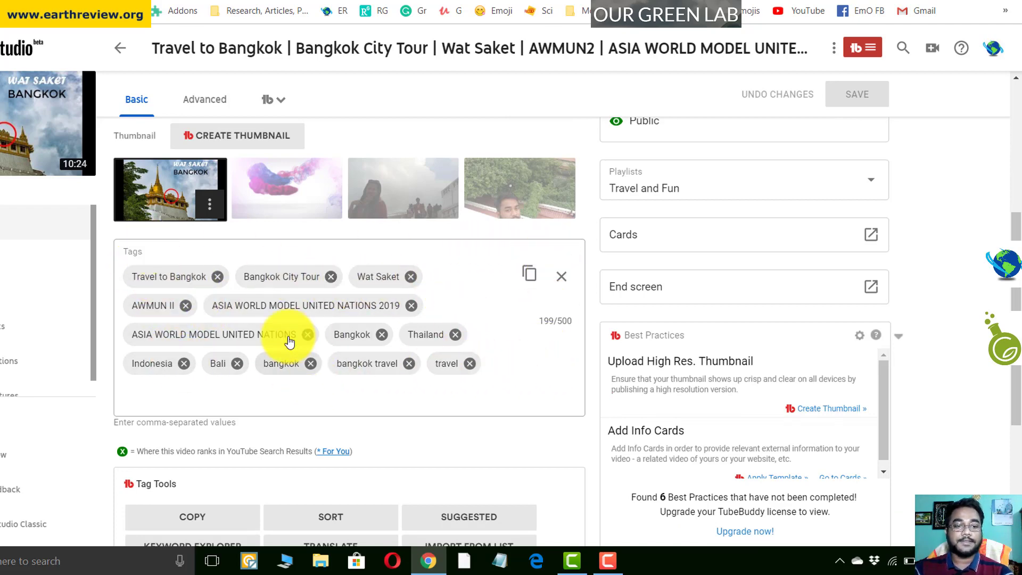
scroll(289, 342, "down", 1)
scroll(289, 343, "down", 3)
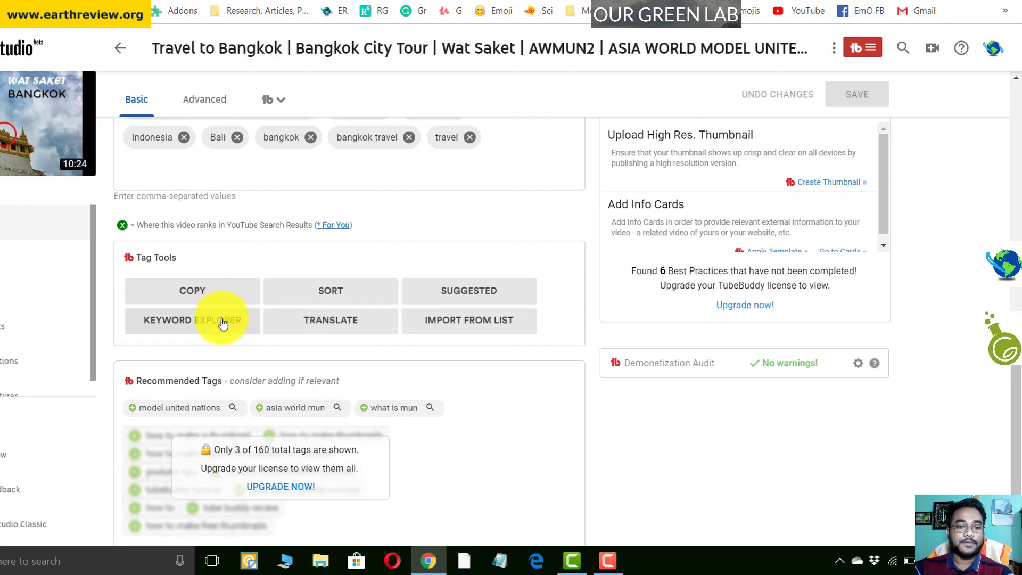
scroll(222, 320, "down", 1)
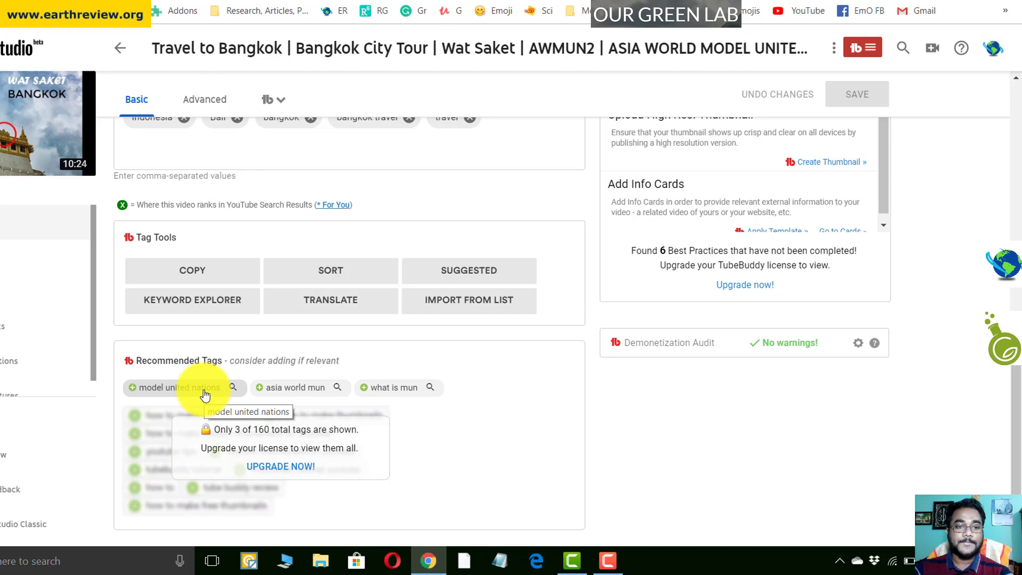
scroll(205, 395, "up", 1)
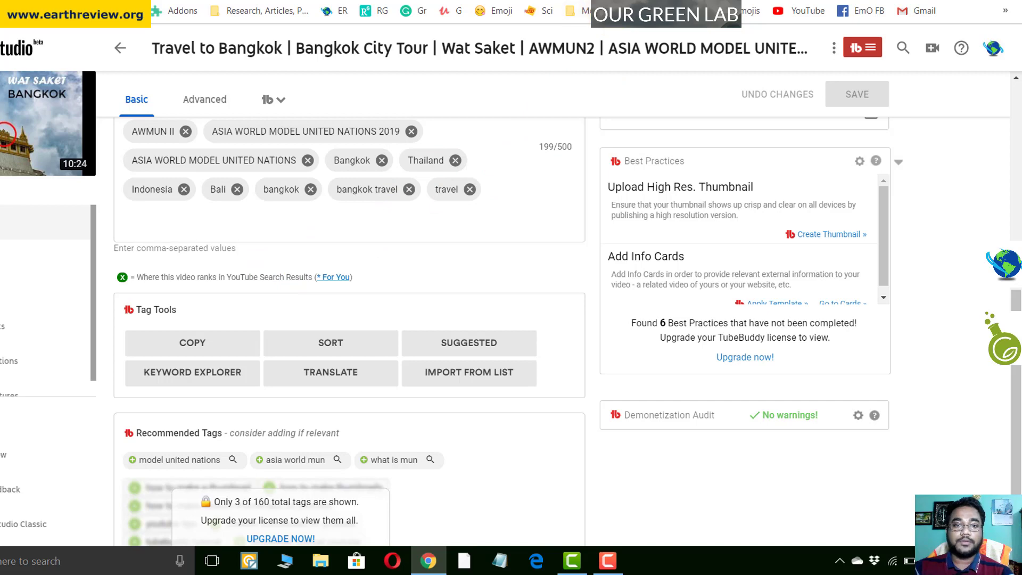
Step: Search YouTube for "Travel to Bangkok", copied from the video's title, and look through the results and TubeBuddy's Search Explorer tags
key("ctrl+Tab")
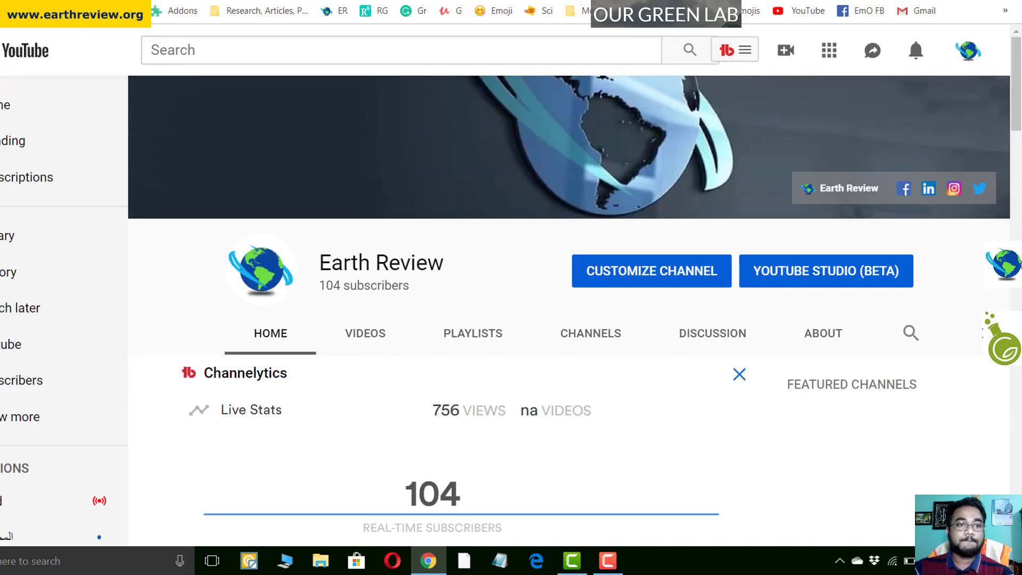
left_click(211, 48)
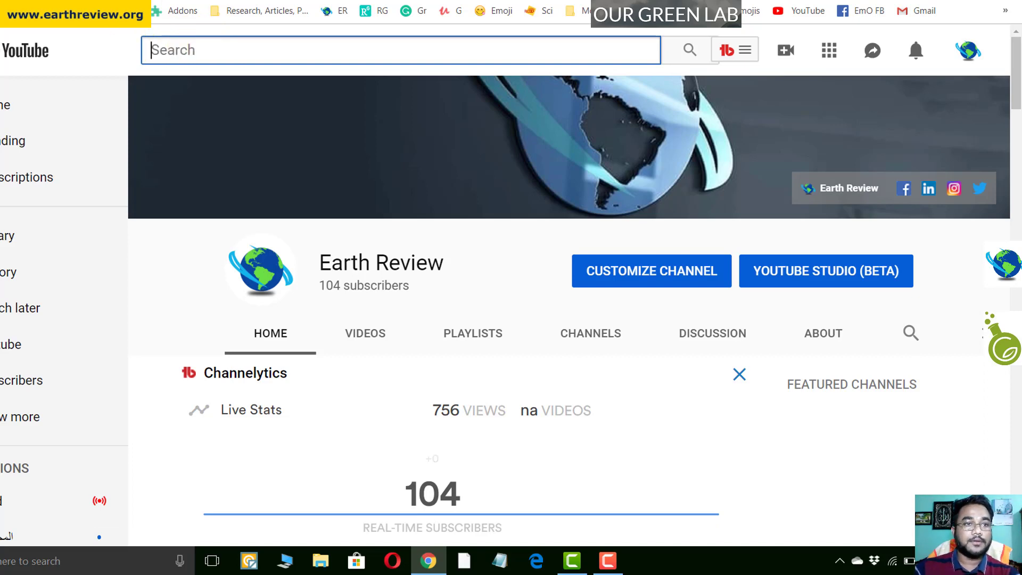
key("ctrl+Tab")
scroll(383, 228, "up", 2)
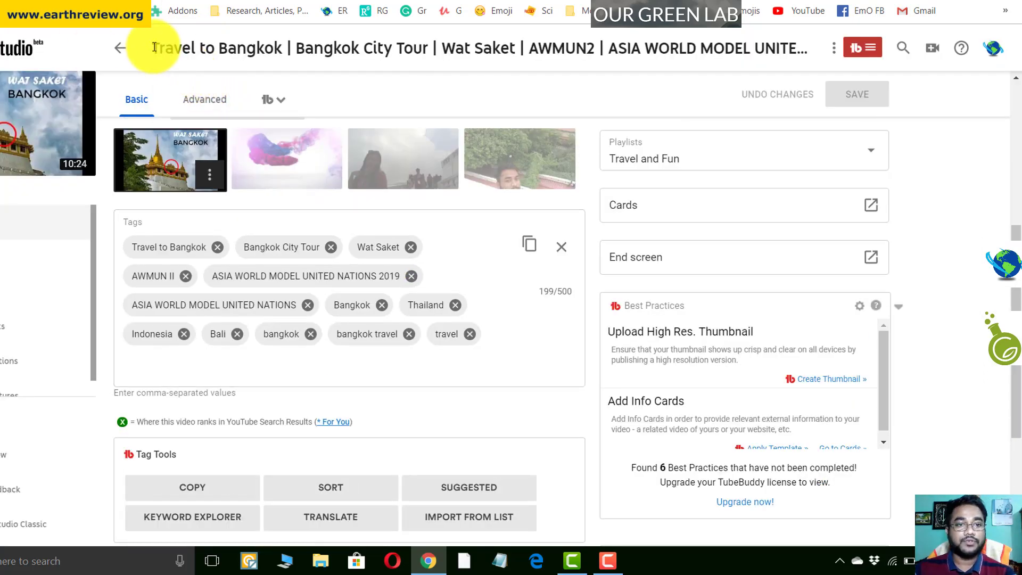
left_click_drag(154, 47, 282, 48)
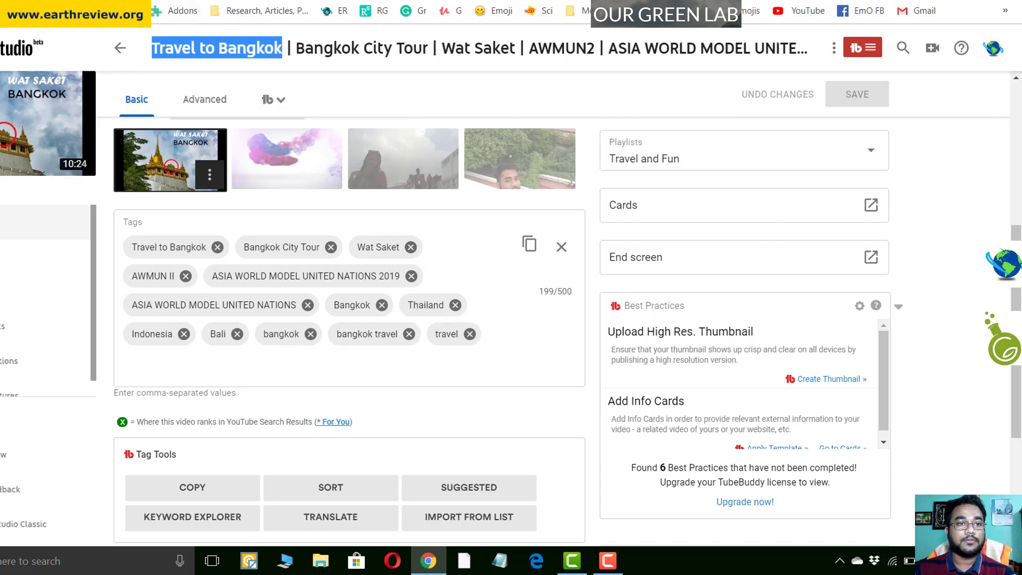
key("ctrl+shift+Tab")
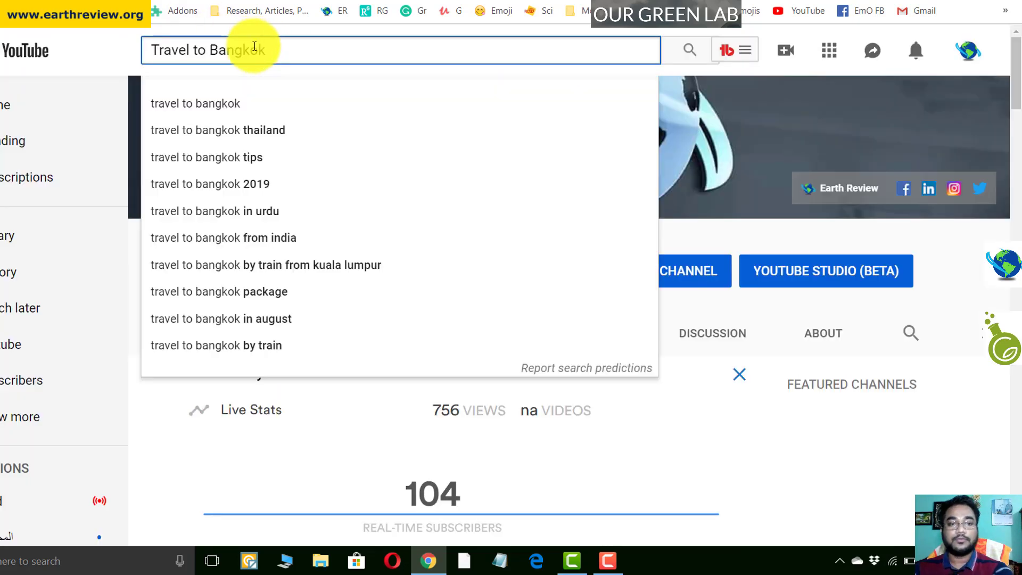
left_click(254, 46)
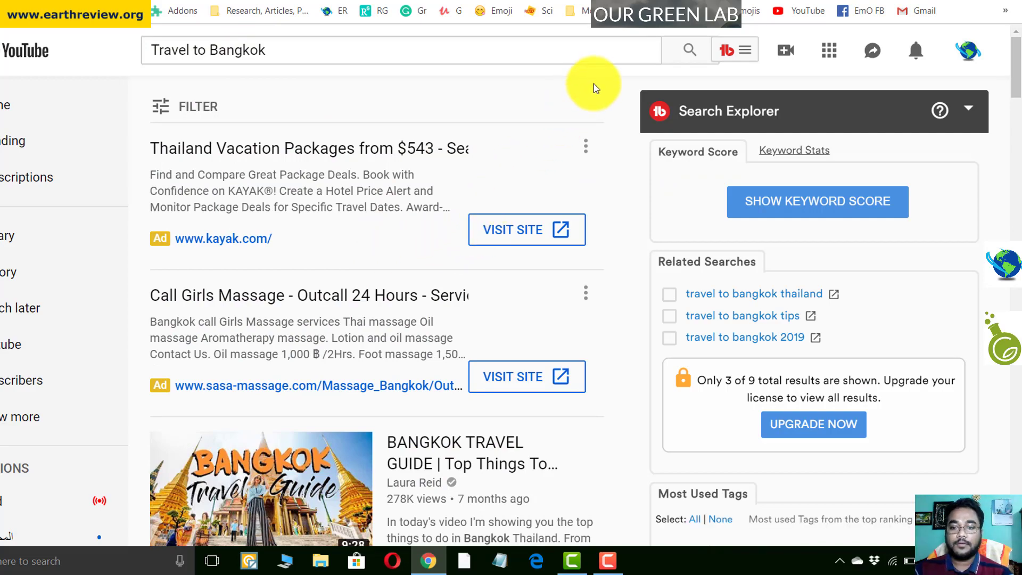
scroll(582, 196, "down", 4)
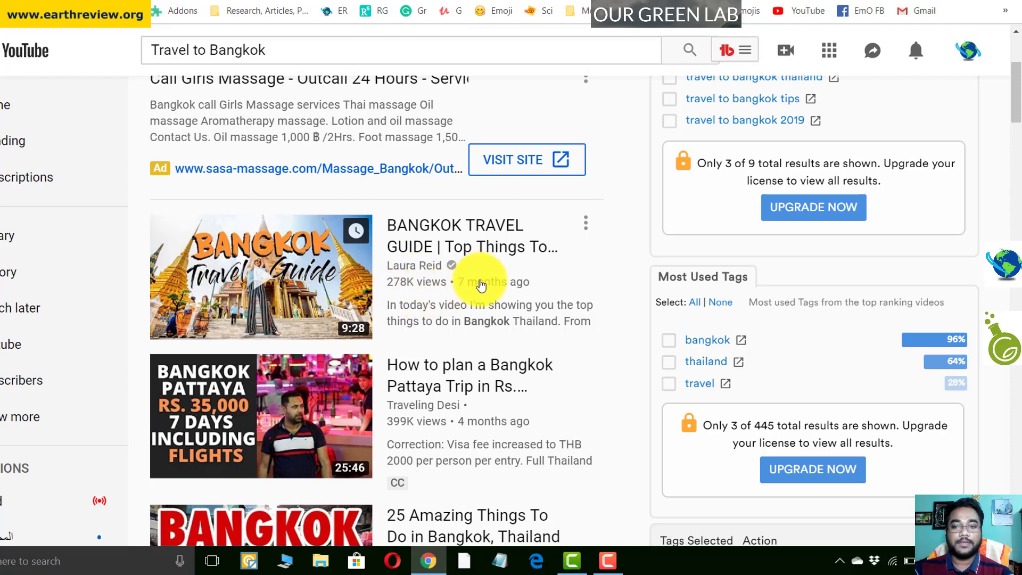
Step: Open the "BANGKOK TRAVEL GUIDE | Top Things To Do In Thailand" video and examine its description, comments and TubeBuddy statistics, best practices and tags
left_click(511, 250)
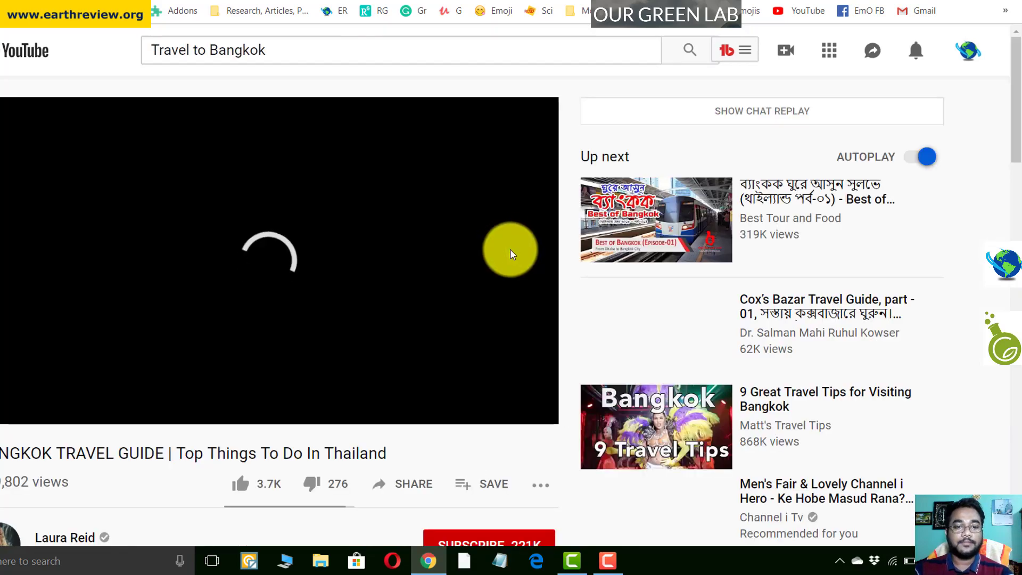
scroll(530, 274, "down", 3)
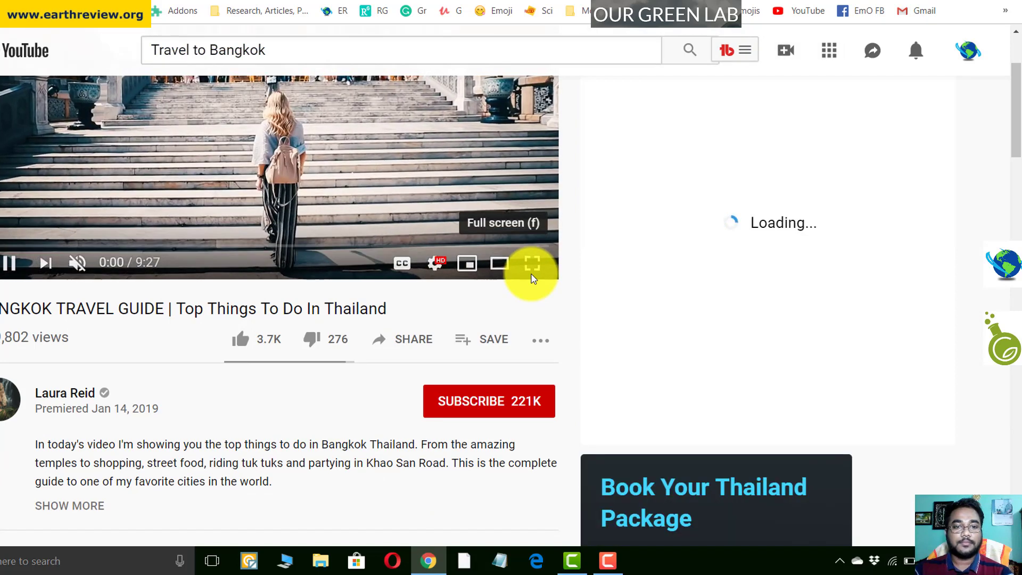
scroll(532, 280, "down", 4)
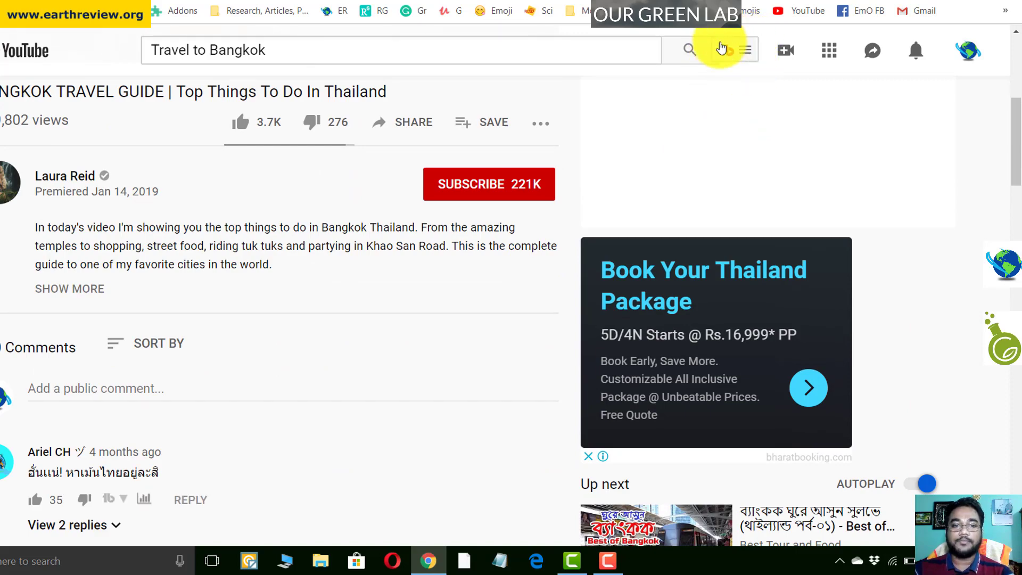
scroll(519, 259, "down", 8)
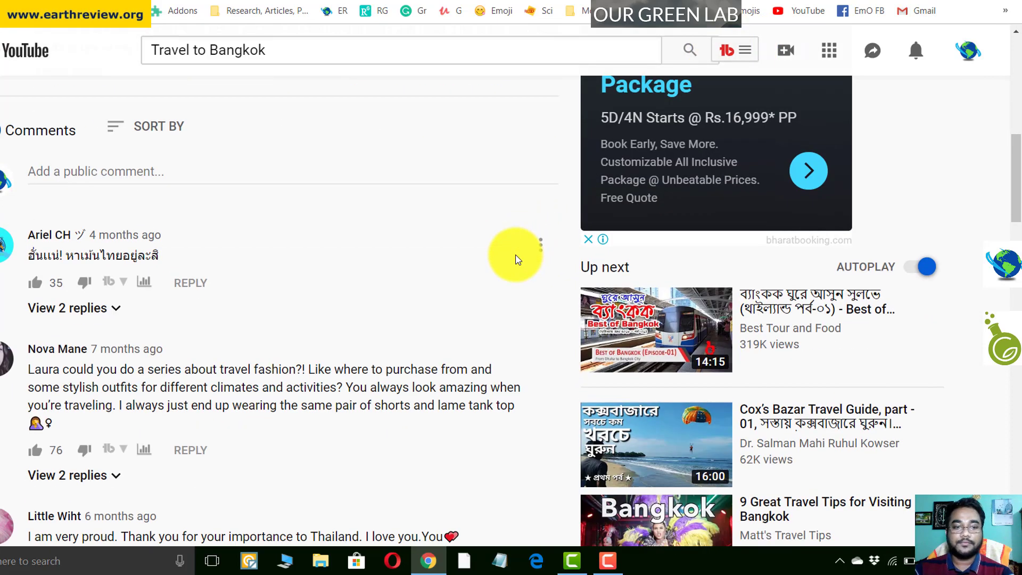
scroll(517, 257, "up", 2)
scroll(516, 258, "up", 6)
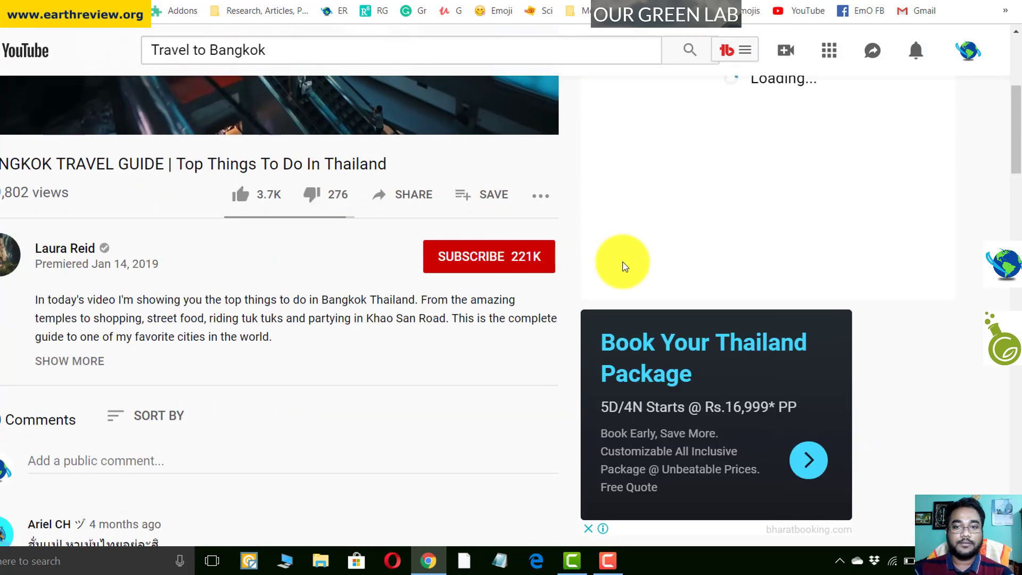
scroll(626, 262, "up", 4)
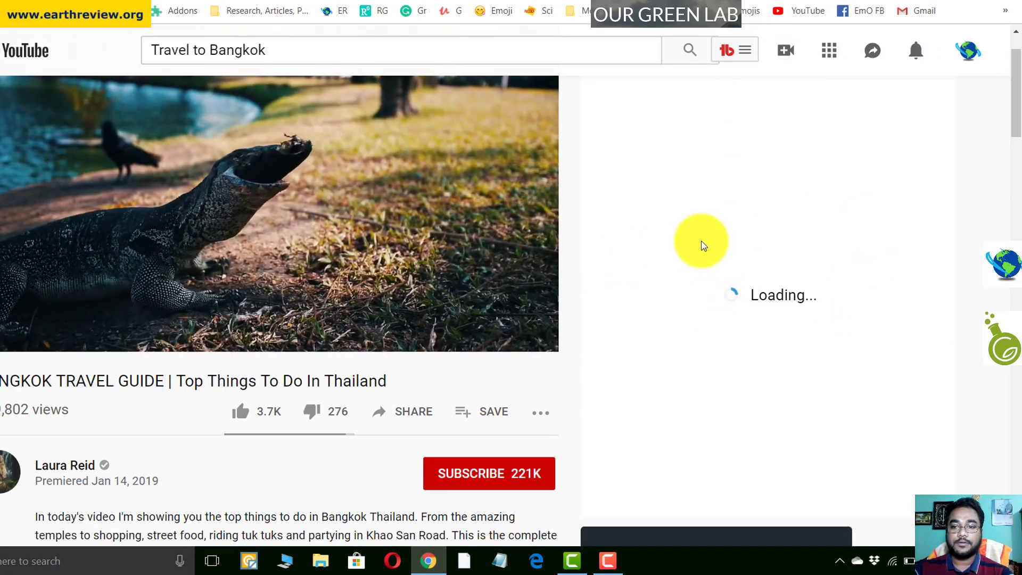
scroll(383, 189, "down", 7)
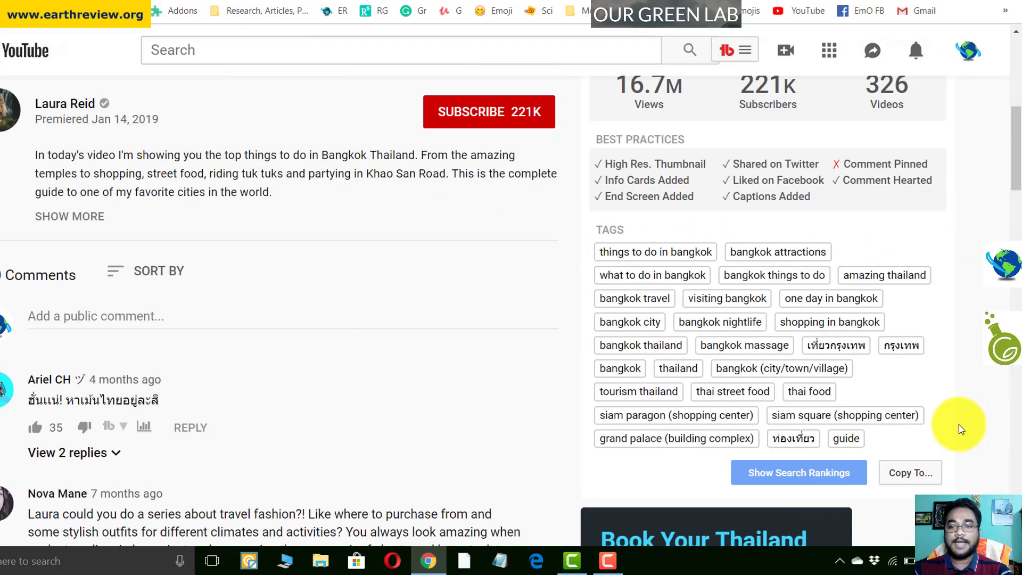
scroll(628, 372, "up", 5)
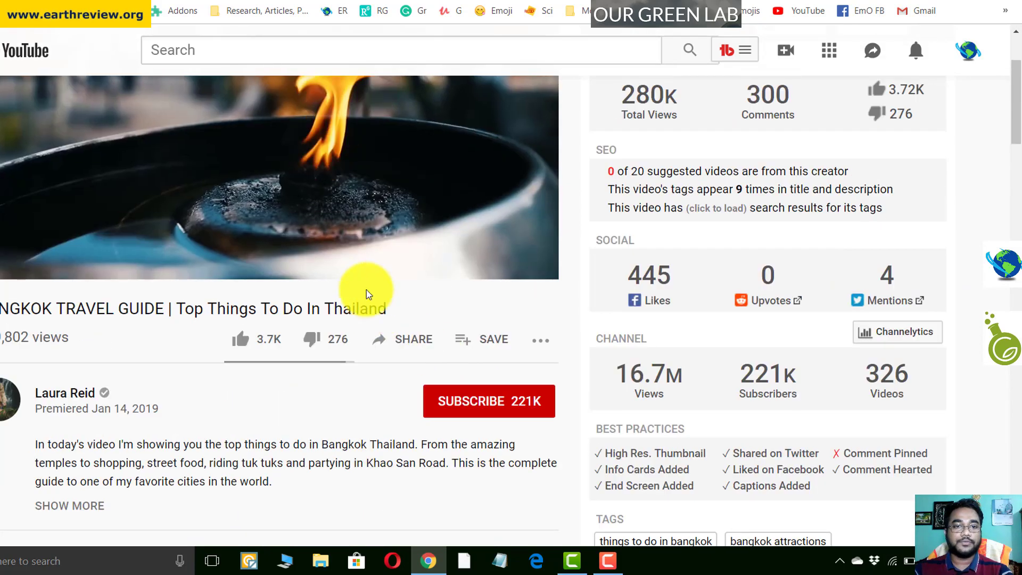
scroll(365, 281, "down", 1)
scroll(365, 281, "down", 1)
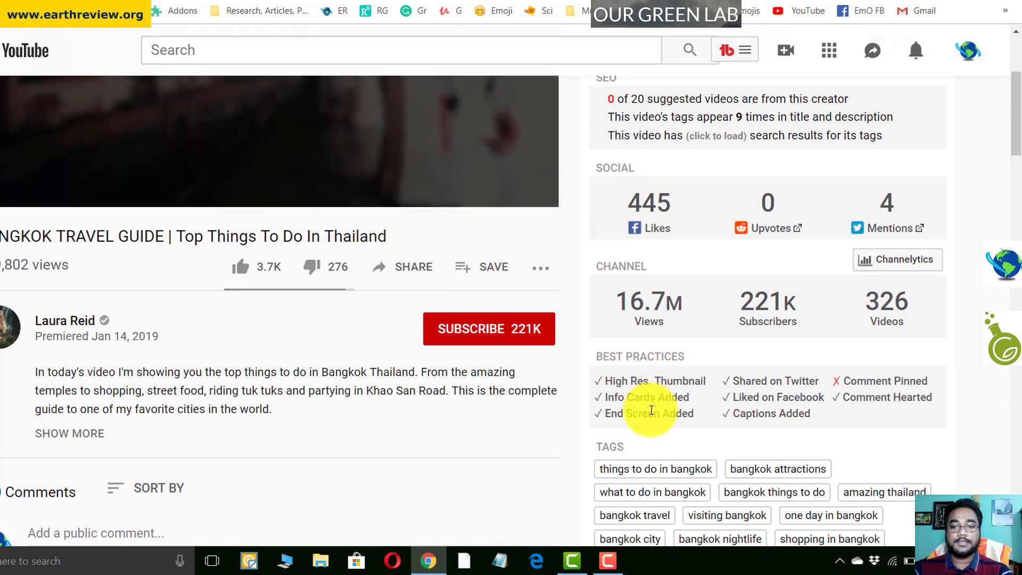
scroll(650, 418, "down", 3)
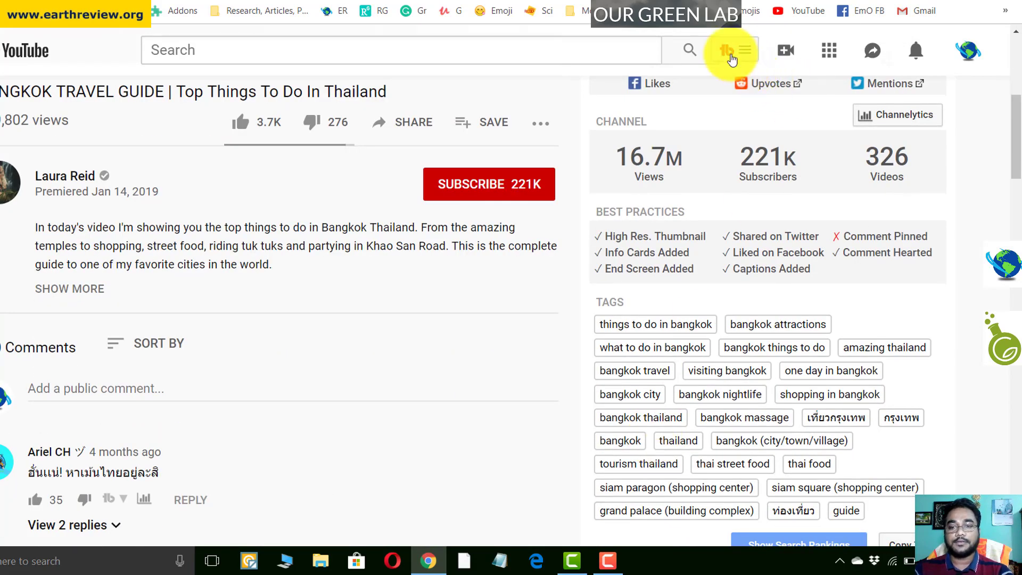
Step: Copy all of the Bangkok travel guide video's tags to the clipboard through TubeBuddy
scroll(714, 293, "down", 3)
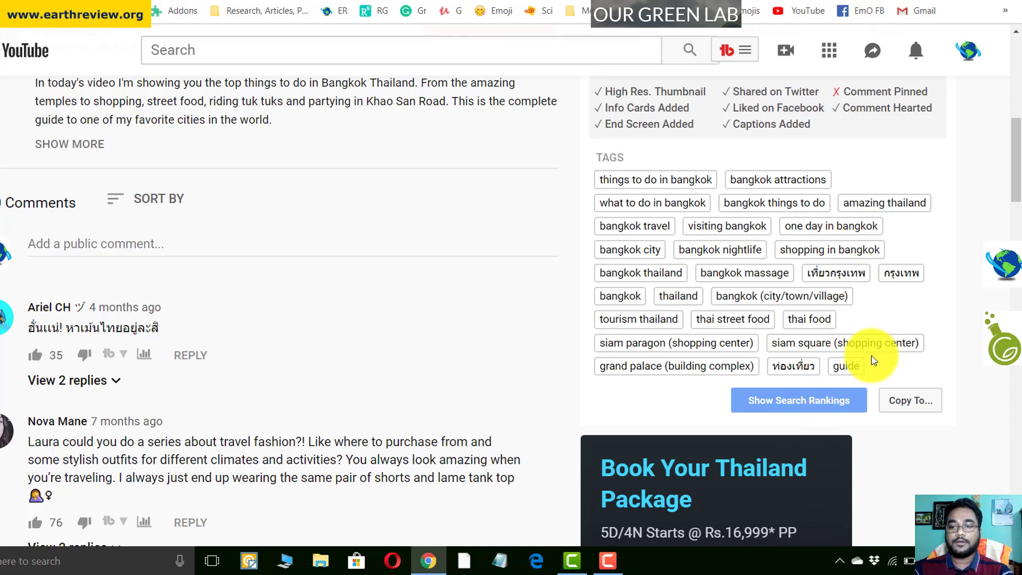
left_click(905, 401)
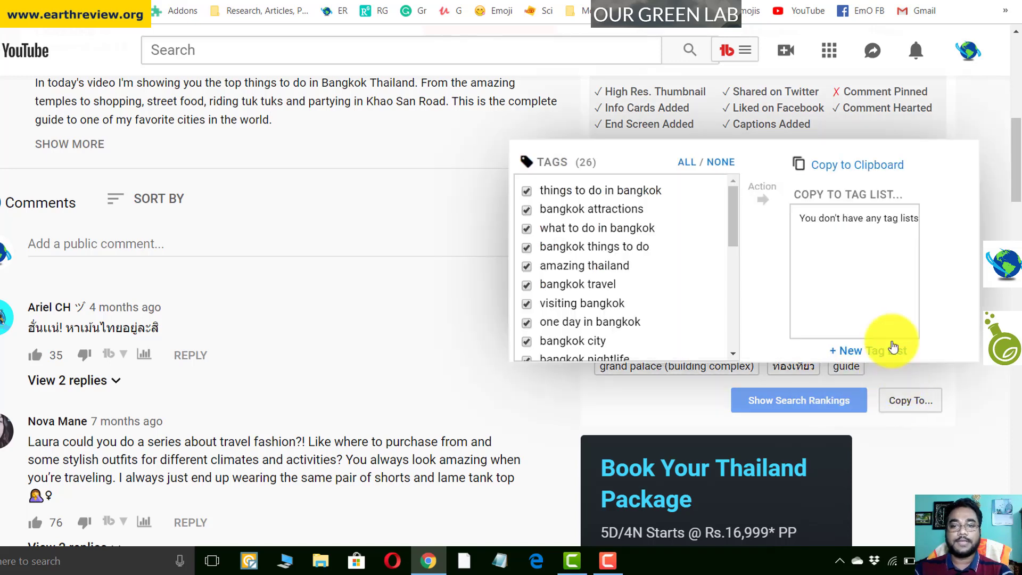
left_click(872, 168)
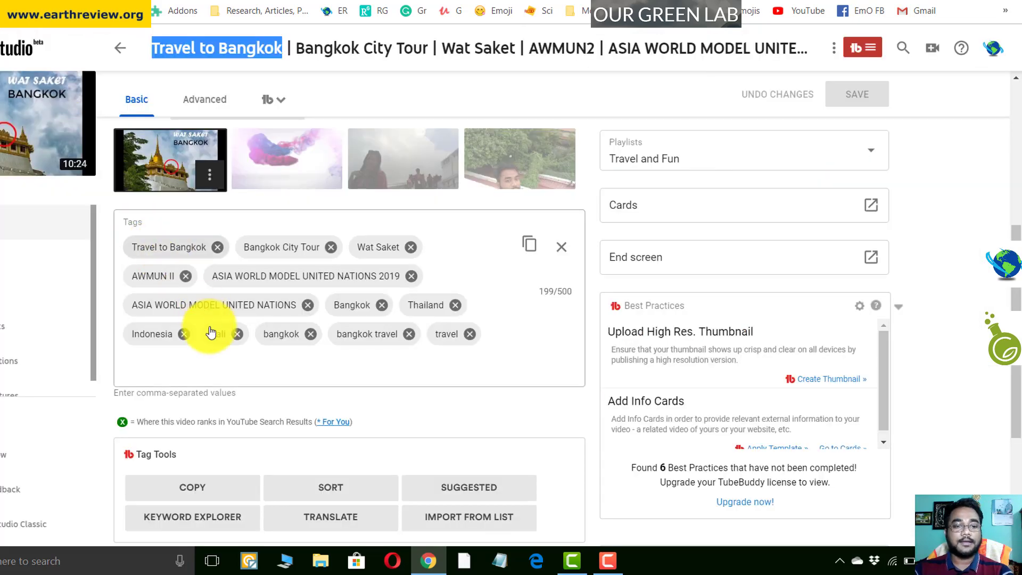
Step: Replace all tags of the Wat Saket video with the copied ones and remove the "bangkok (city/town/village)" tag
scroll(213, 338, "down", 4)
scroll(254, 324, "up", 2)
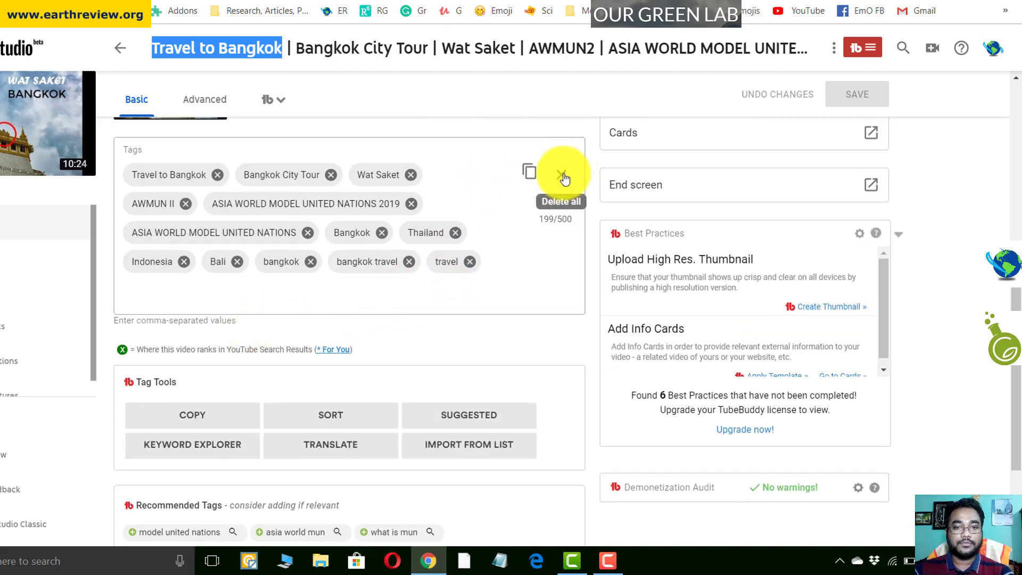
left_click(564, 178)
key("ctrl+v")
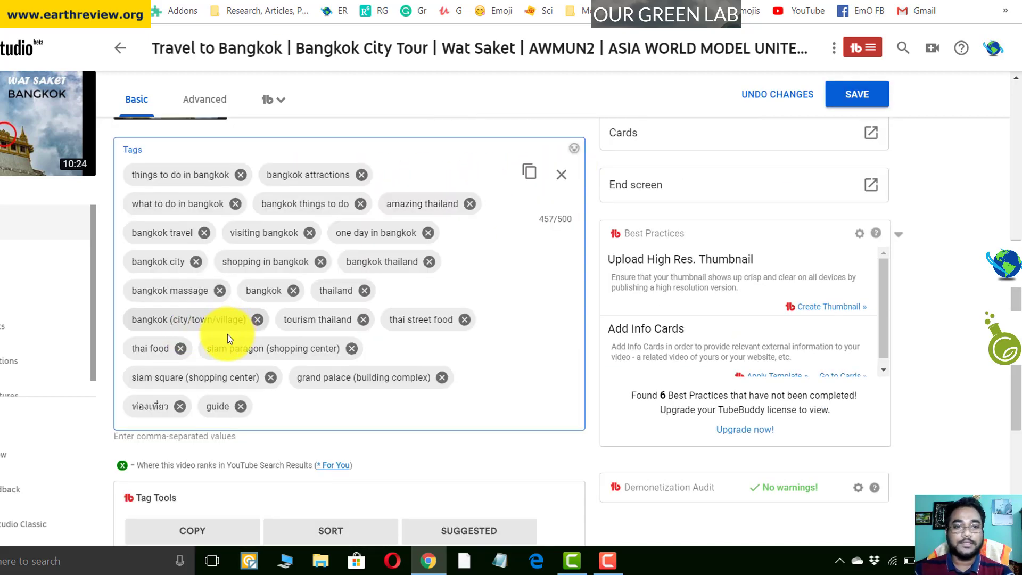
left_click(257, 323)
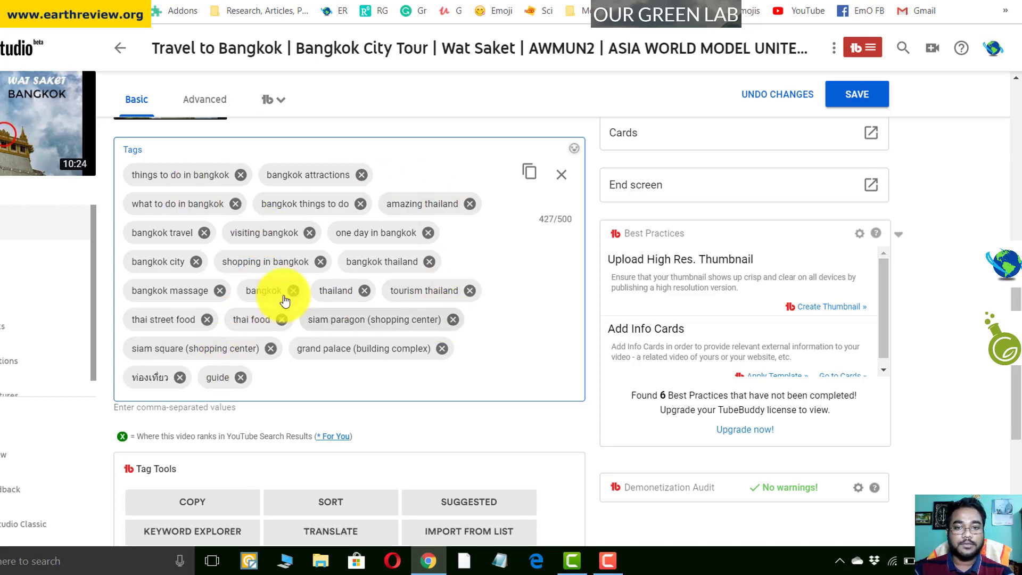
Step: Add TubeBuddy's recommended tags "model united nations", "asia world mun" and "what is mun" to the video and review the tag list
scroll(474, 261, "down", 2)
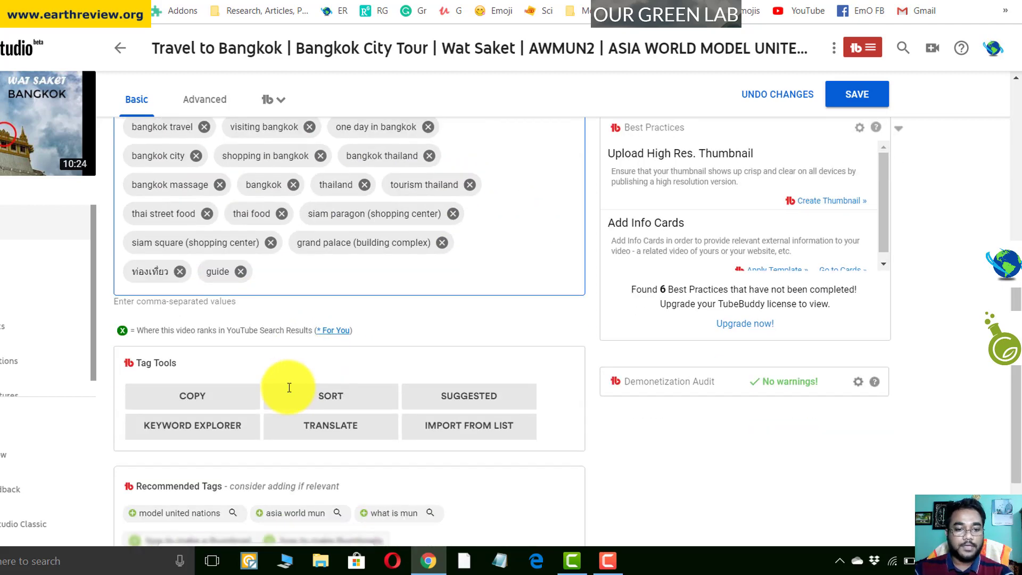
scroll(289, 388, "down", 2)
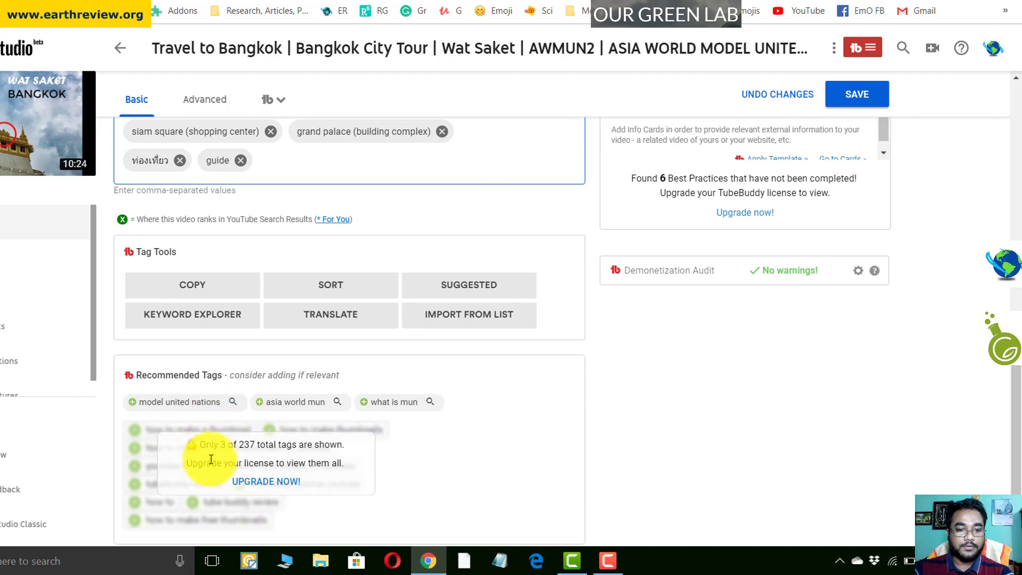
left_click(134, 405)
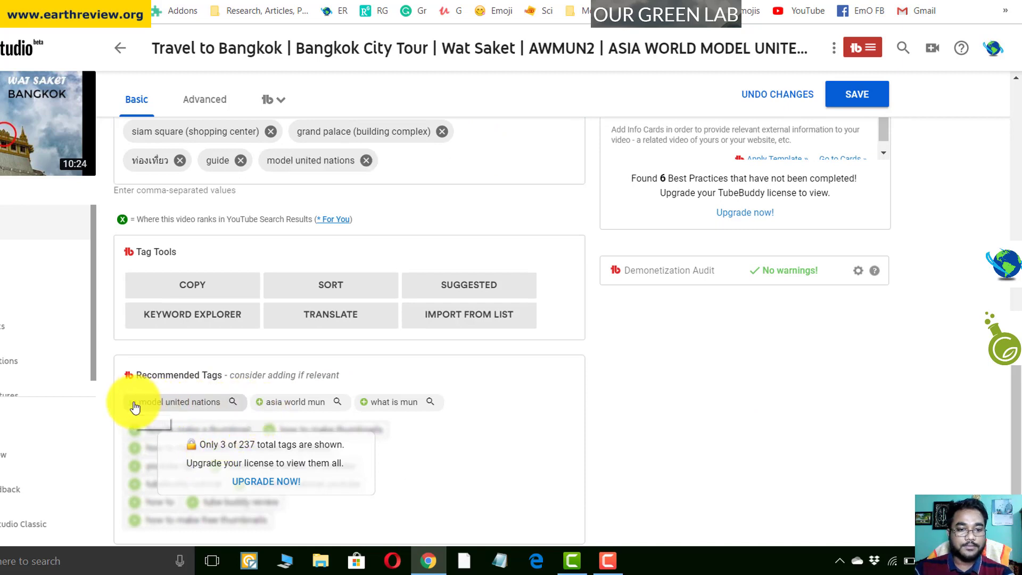
left_click(263, 406)
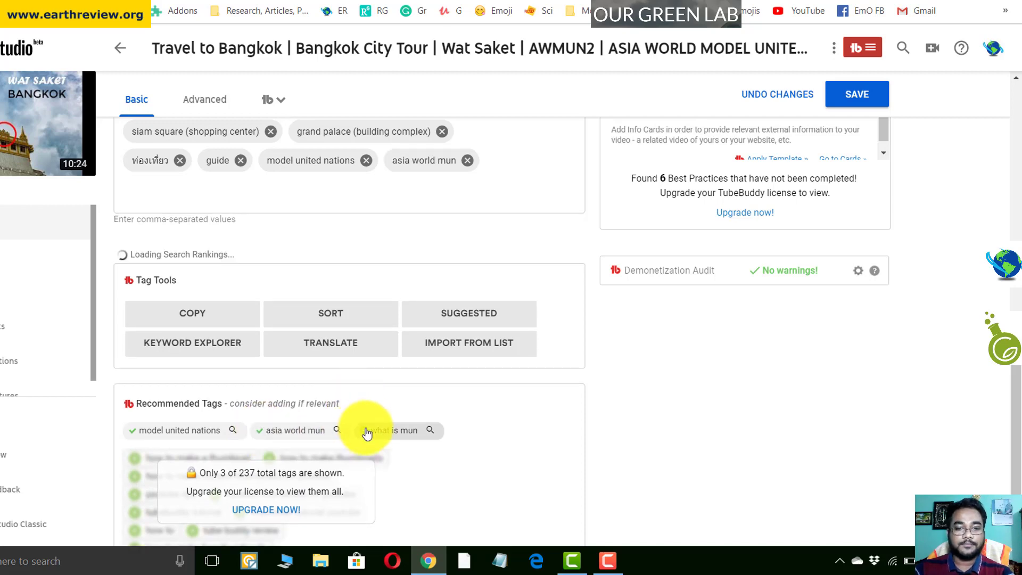
left_click(367, 433)
scroll(367, 242, "up", 5)
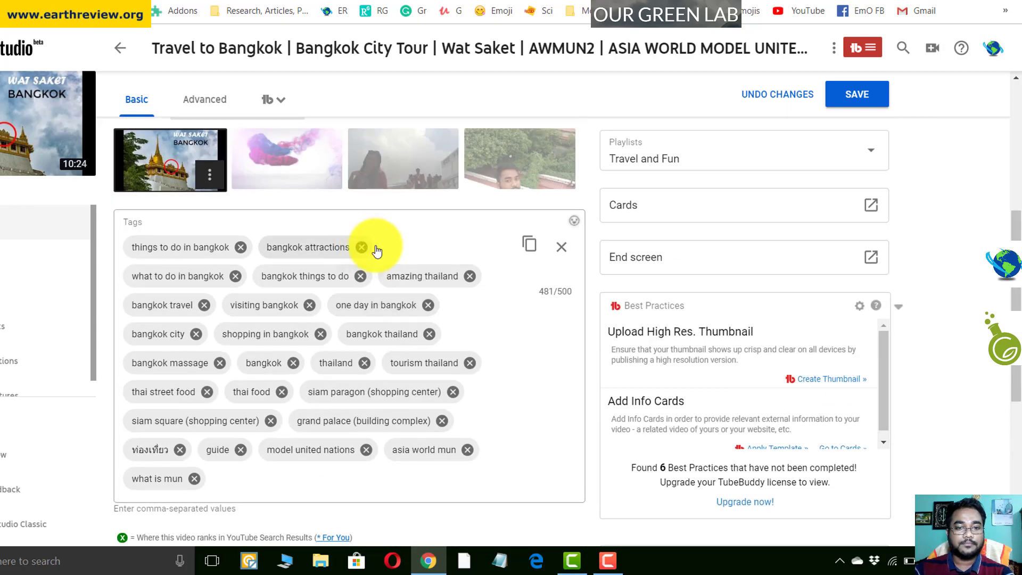
scroll(579, 277, "down", 2)
scroll(579, 277, "up", 2)
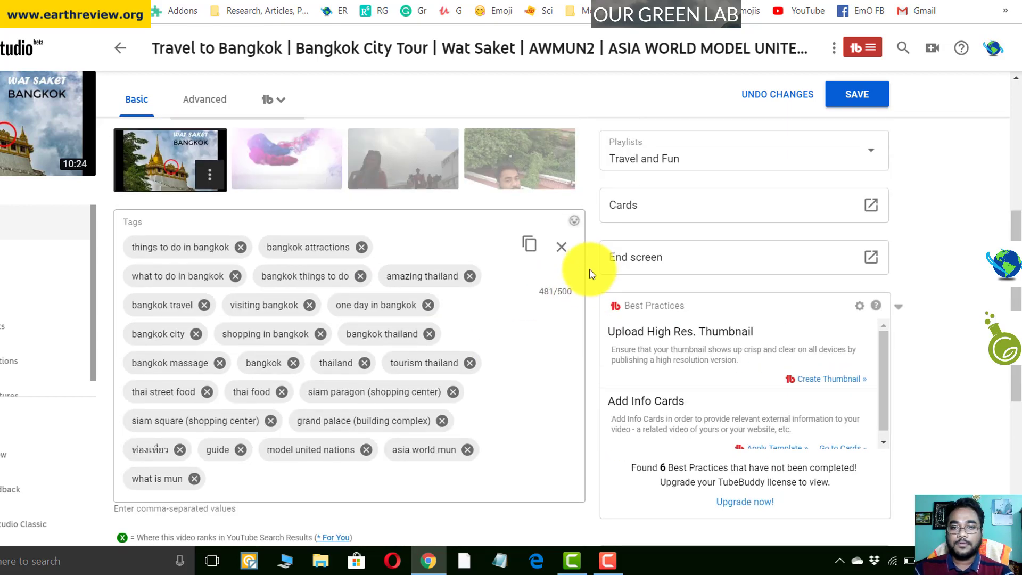
Step: Open the video's Cards and End screen editors in new tabs and look through the available card types
right_click(708, 203)
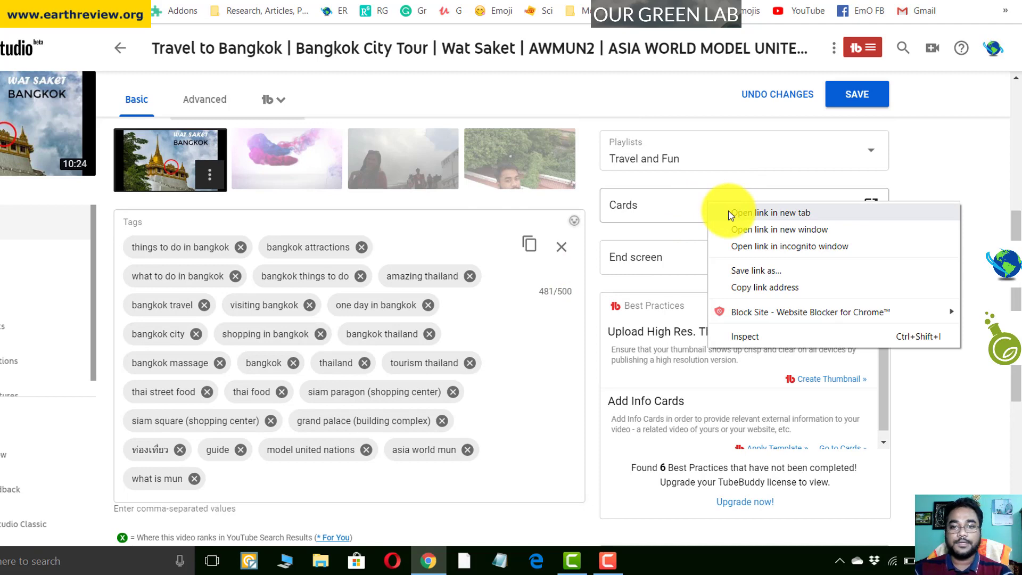
left_click(708, 256)
right_click(709, 251)
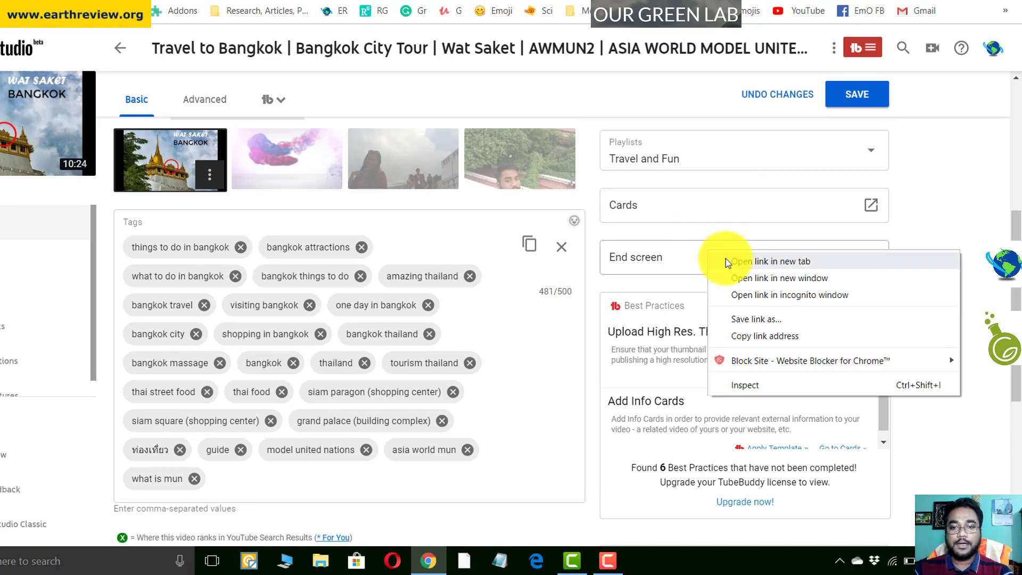
left_click(727, 261)
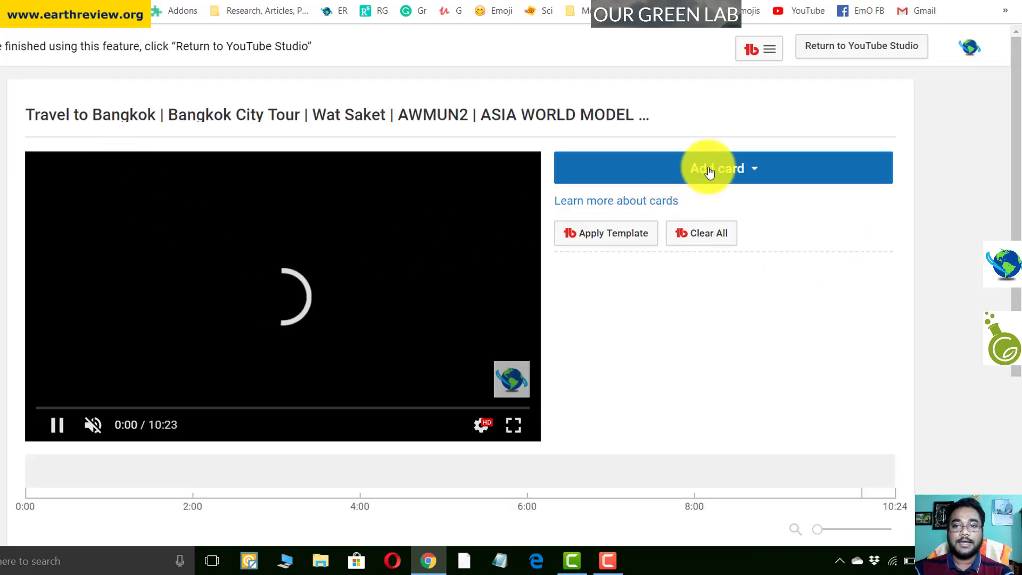
left_click(756, 170)
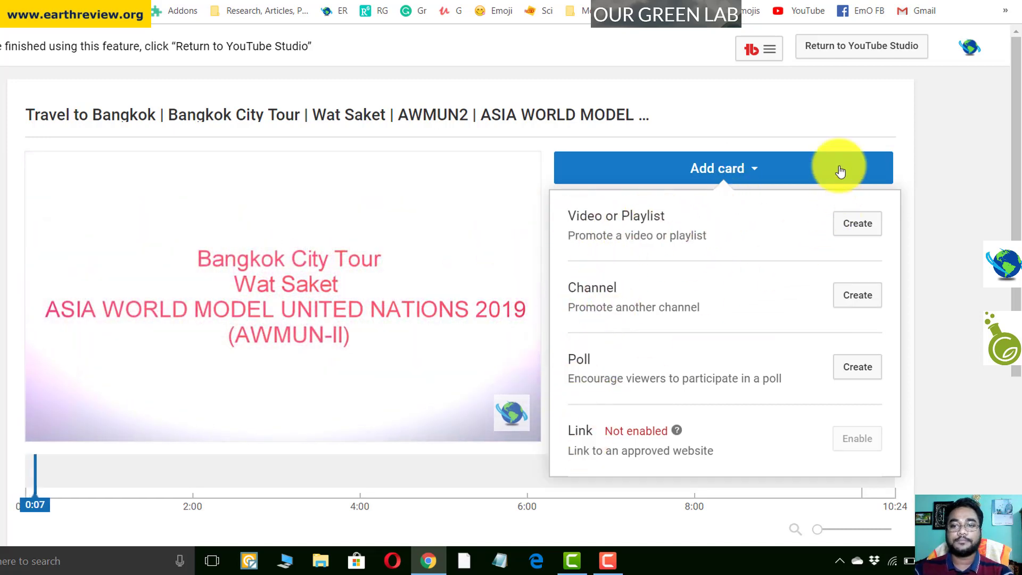
left_click(750, 166)
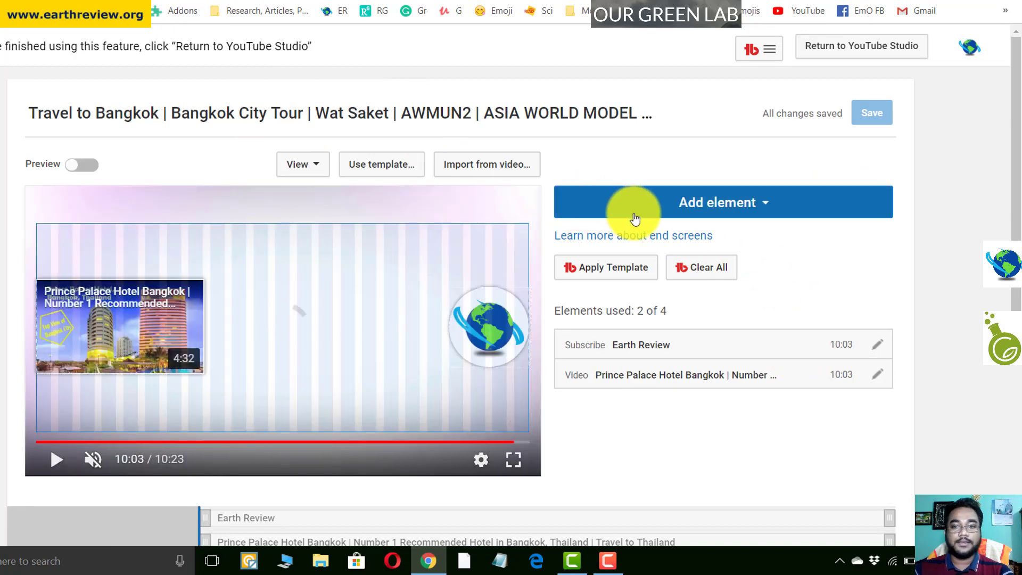
Step: Look through the end screen templates and the video choices for the Prince Palace Hotel element, closing each dialog without applying anything
left_click(393, 170)
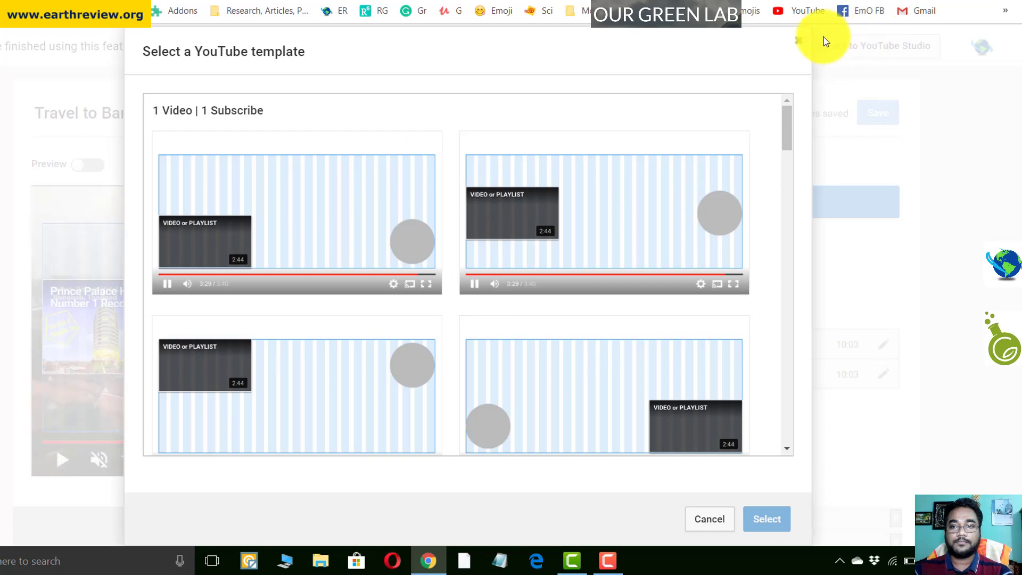
left_click(798, 44)
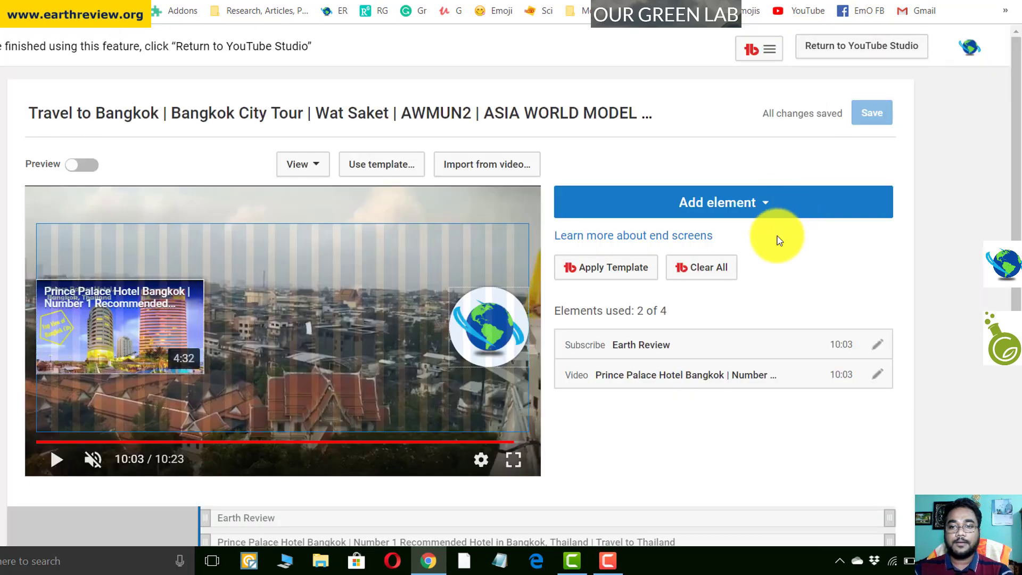
left_click(877, 381)
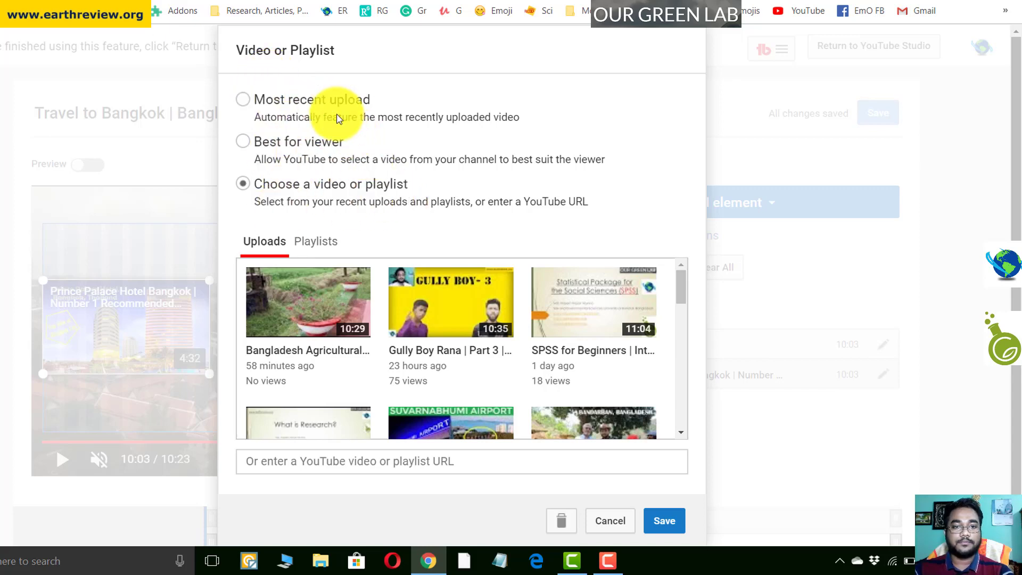
scroll(545, 356, "down", 7)
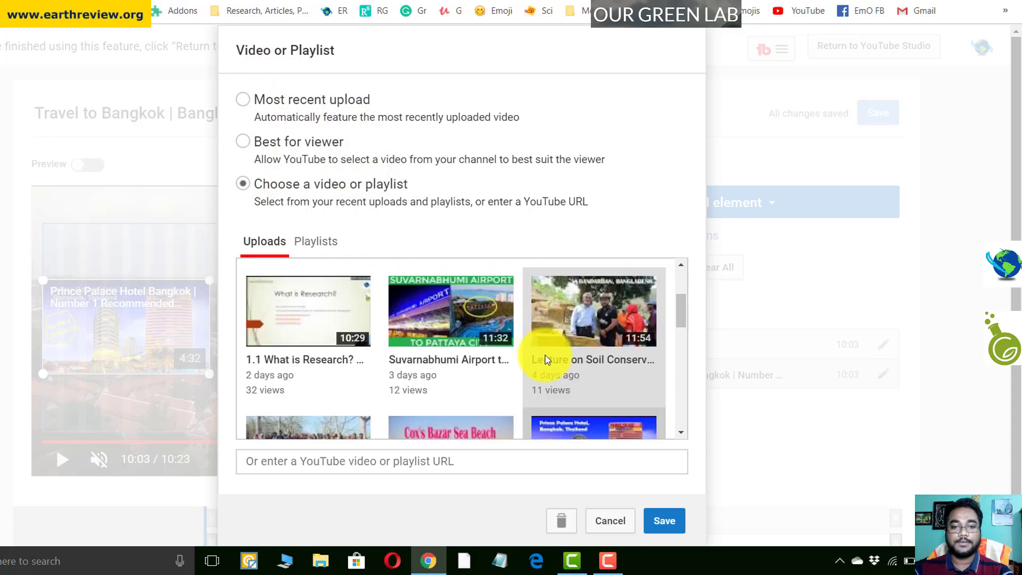
left_click(611, 520)
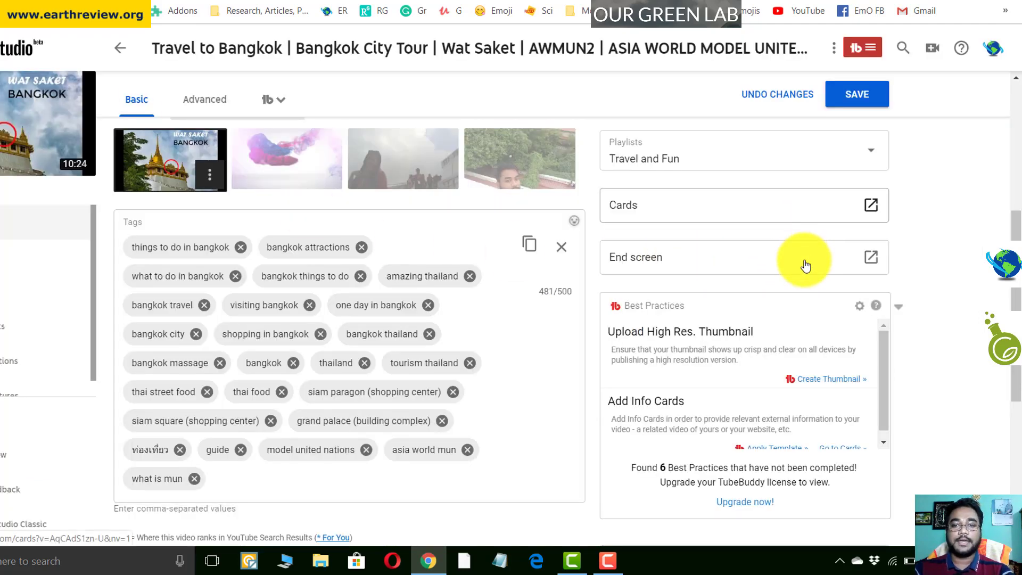
Step: Review the video's playlist, visibility and other basic details, and open its advanced settings
scroll(812, 268, "up", 3)
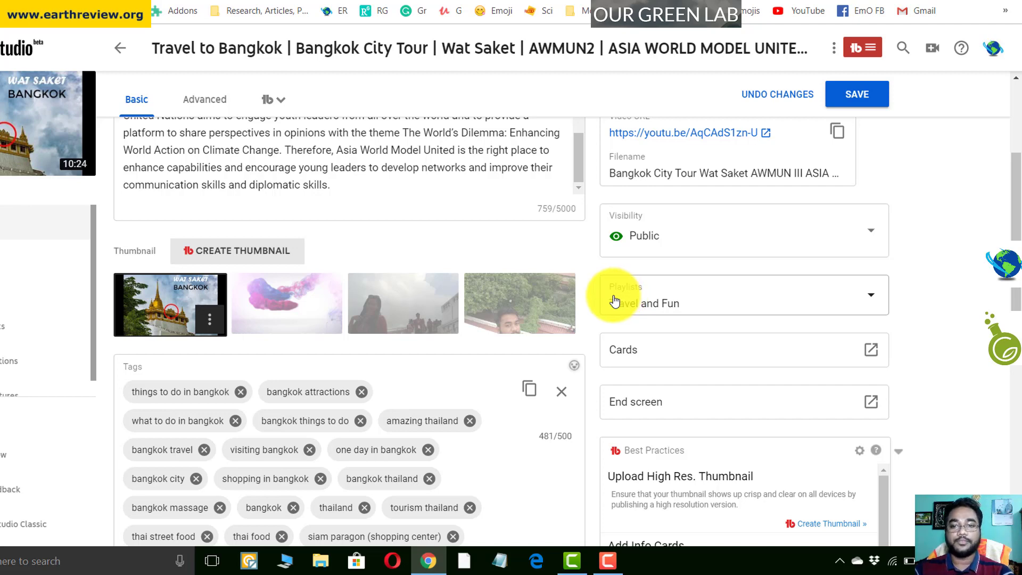
scroll(615, 302, "up", 3)
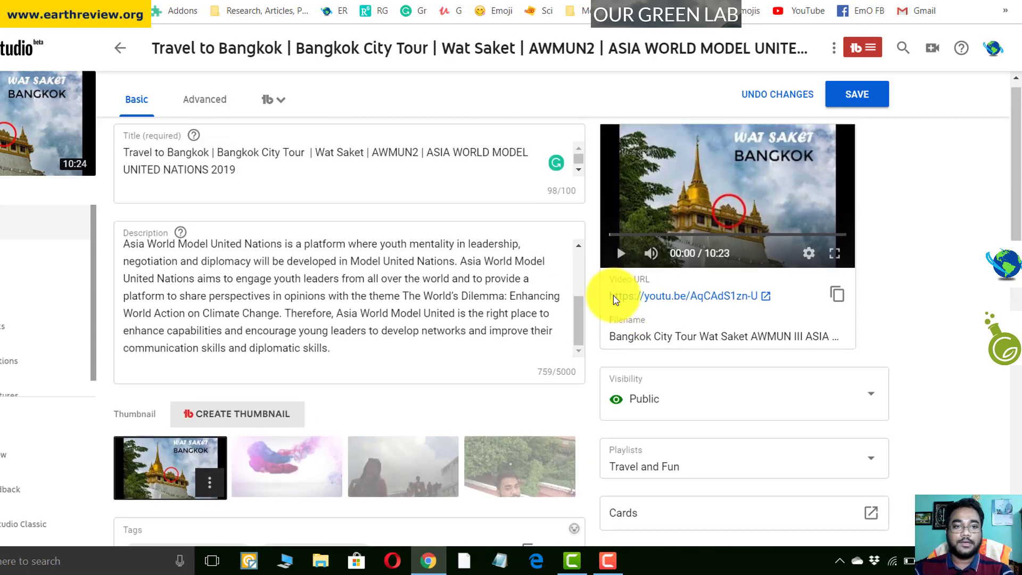
left_click(207, 104)
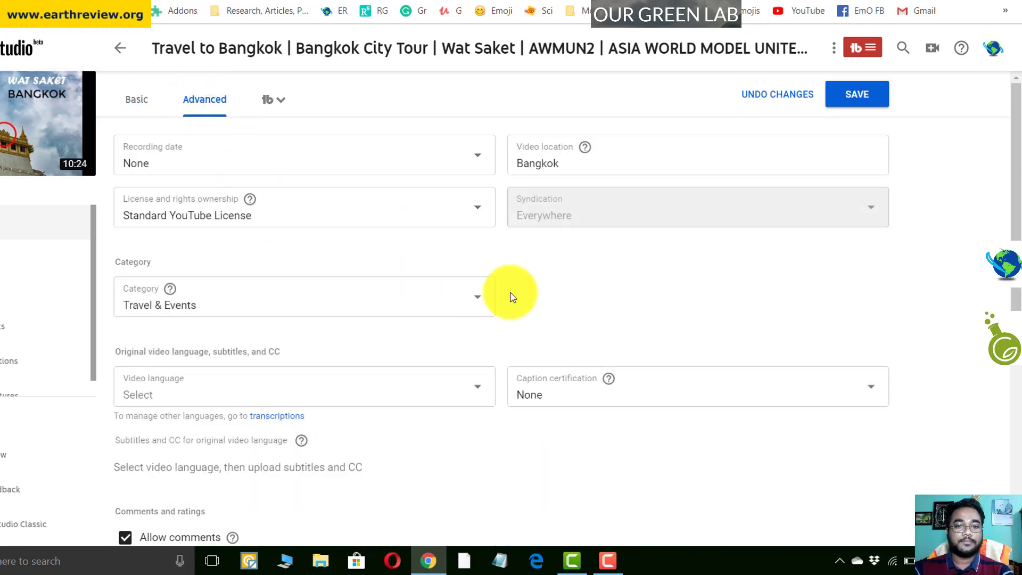
Step: Choose Travel & Events as the Bangkok video's category, review the other advanced settings and save the video's changes
scroll(662, 285, "down", 1)
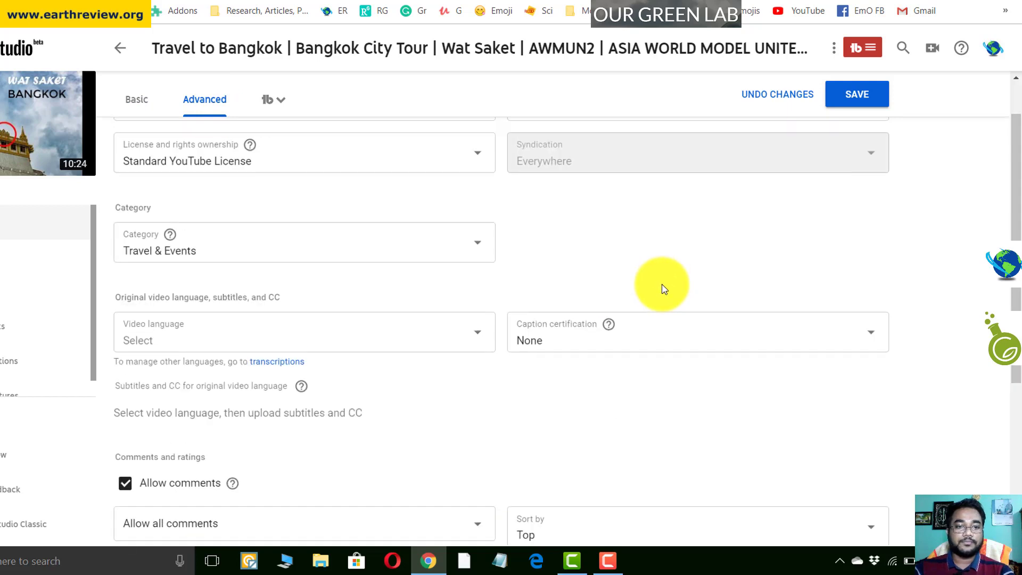
scroll(662, 285, "up", 1)
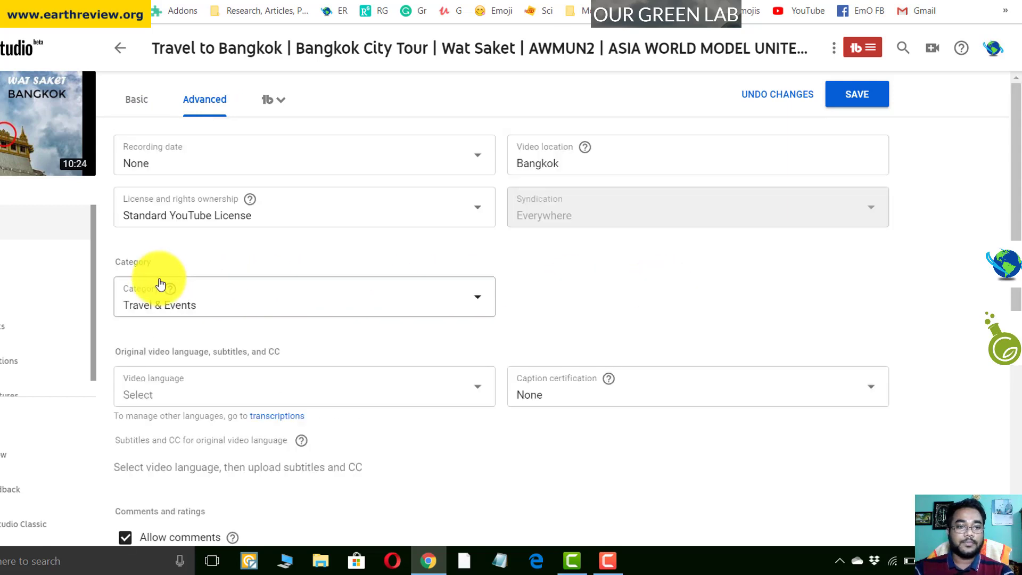
left_click(269, 307)
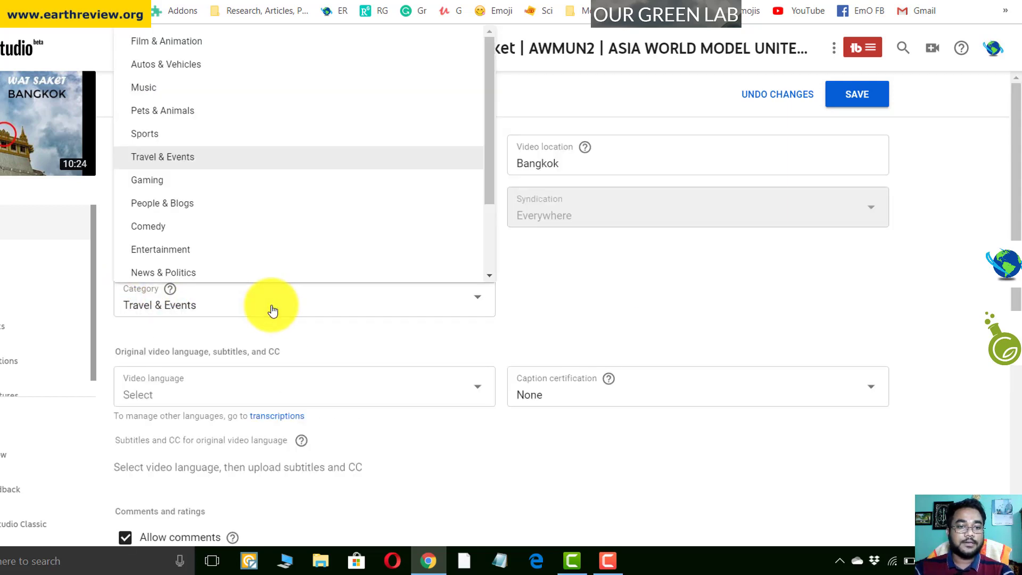
left_click(257, 155)
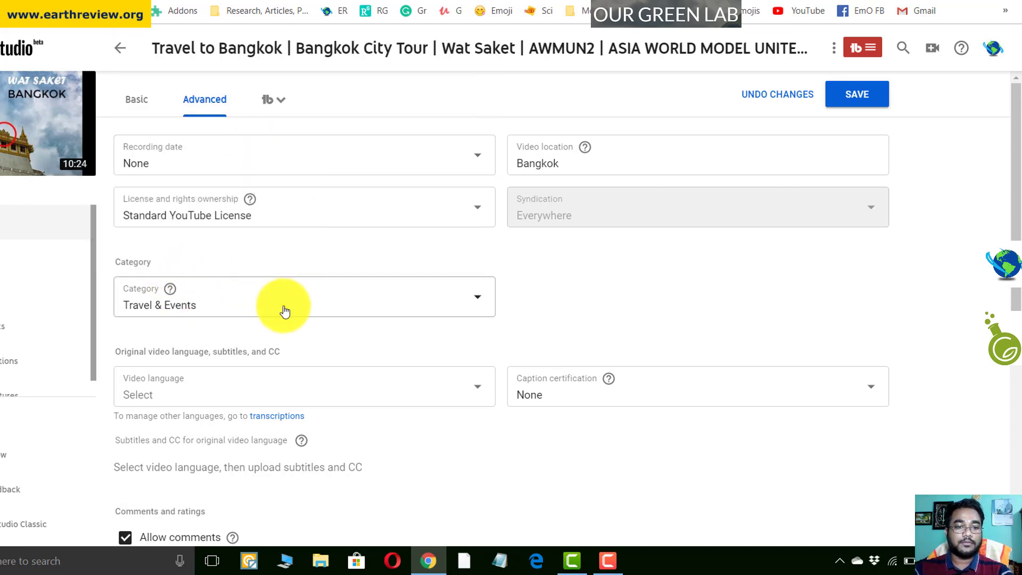
scroll(285, 311, "down", 4)
scroll(281, 308, "up", 3)
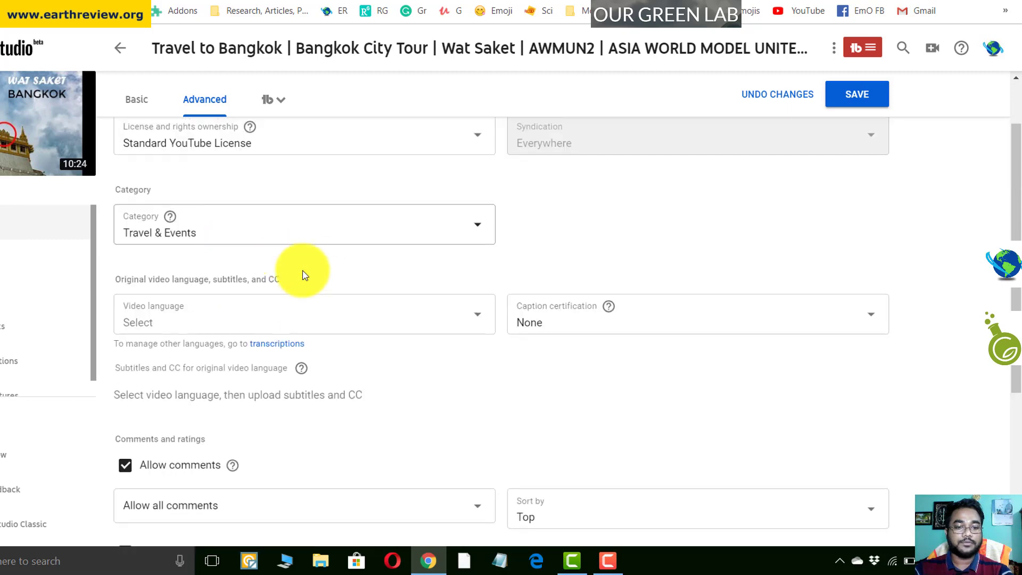
scroll(335, 304, "down", 5)
scroll(410, 288, "up", 6)
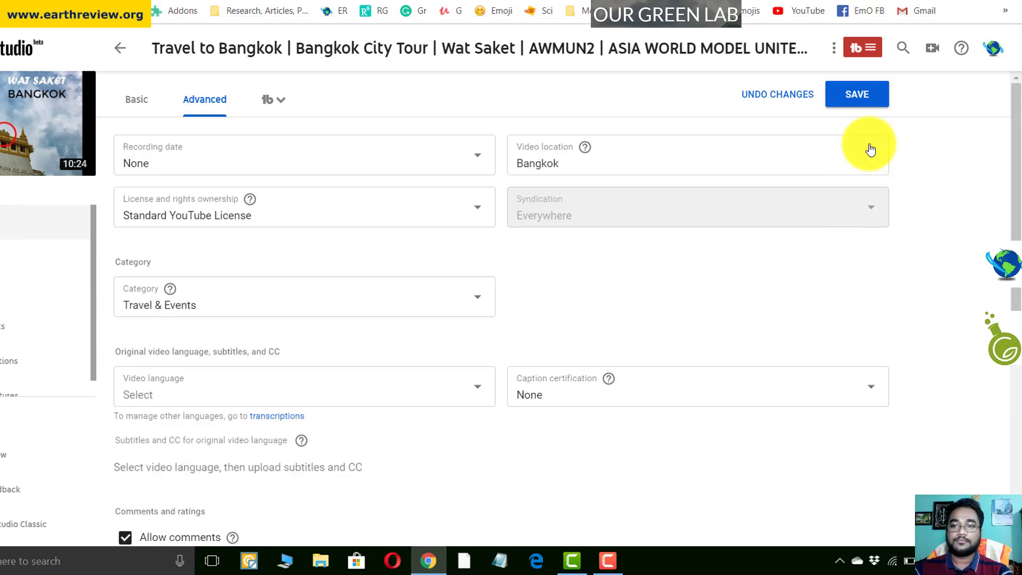
left_click(851, 99)
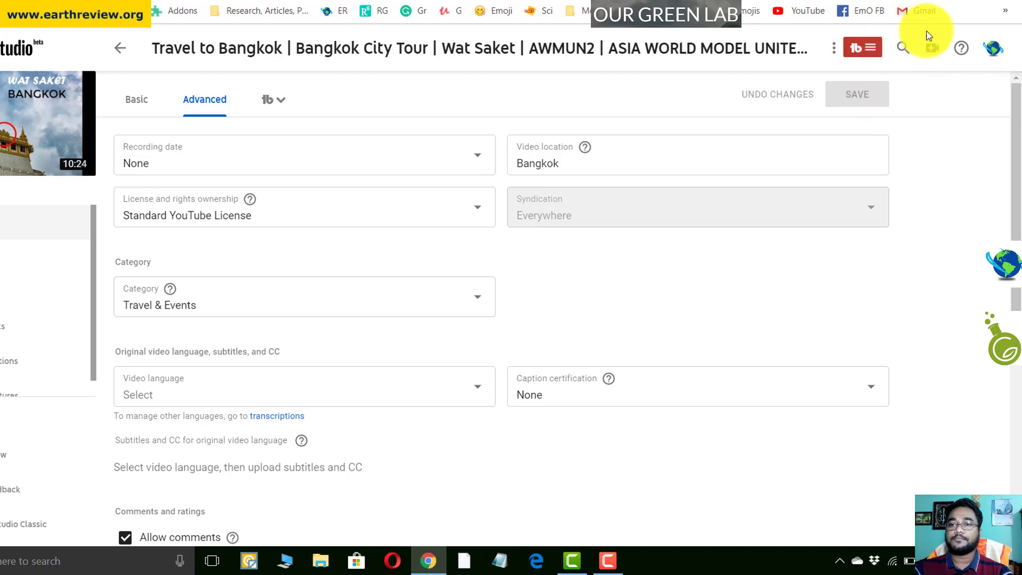
Step: Go to the Earth Review channel page and look through its list of uploaded videos
left_click(992, 48)
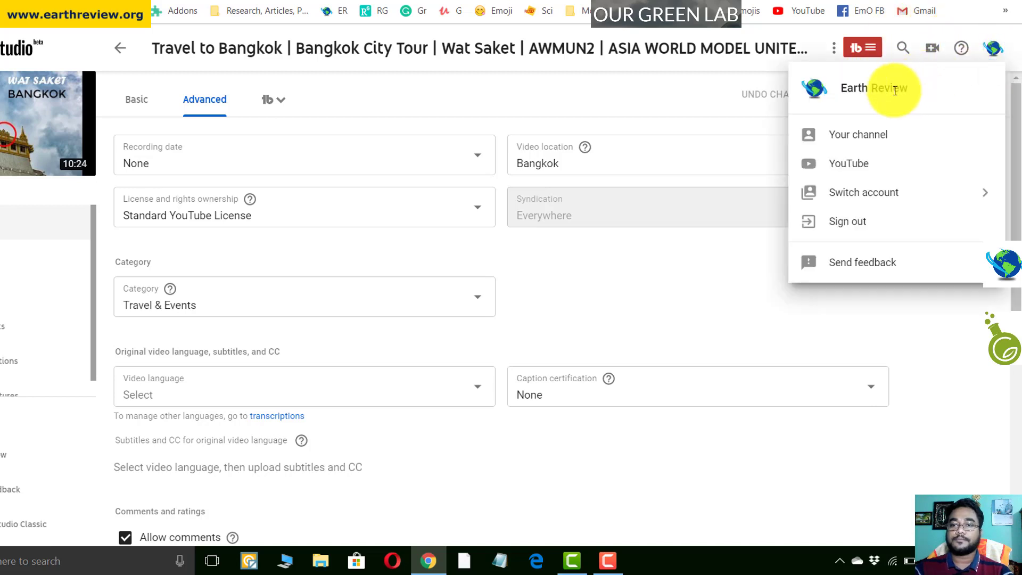
left_click(864, 135)
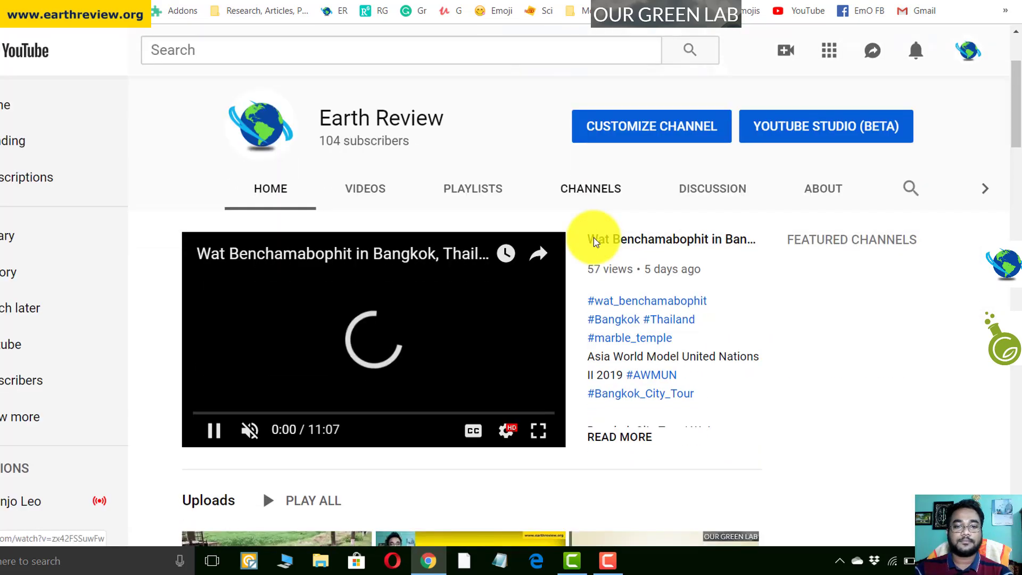
left_click(371, 332)
scroll(362, 330, "down", 5)
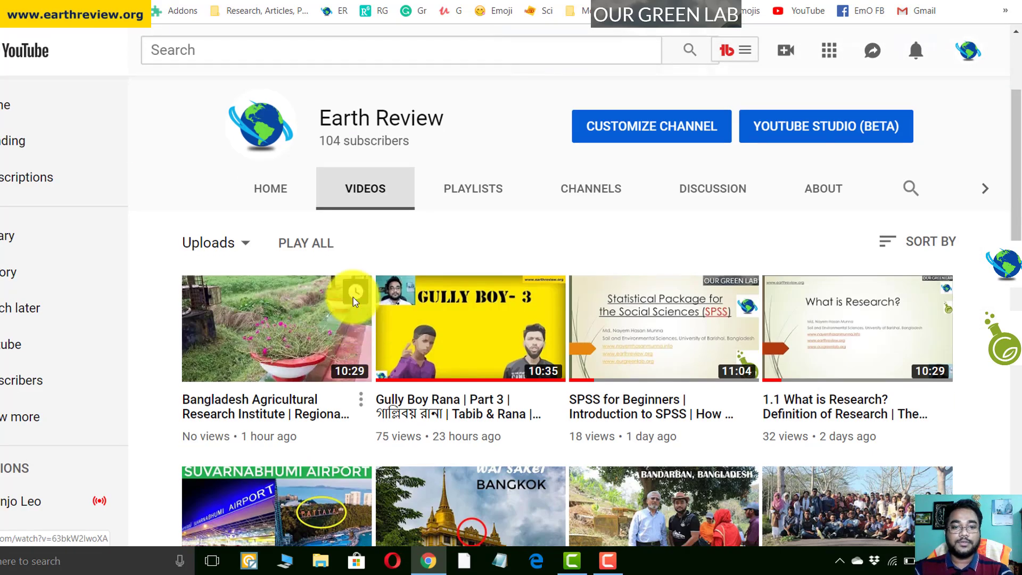
scroll(327, 312, "up", 2)
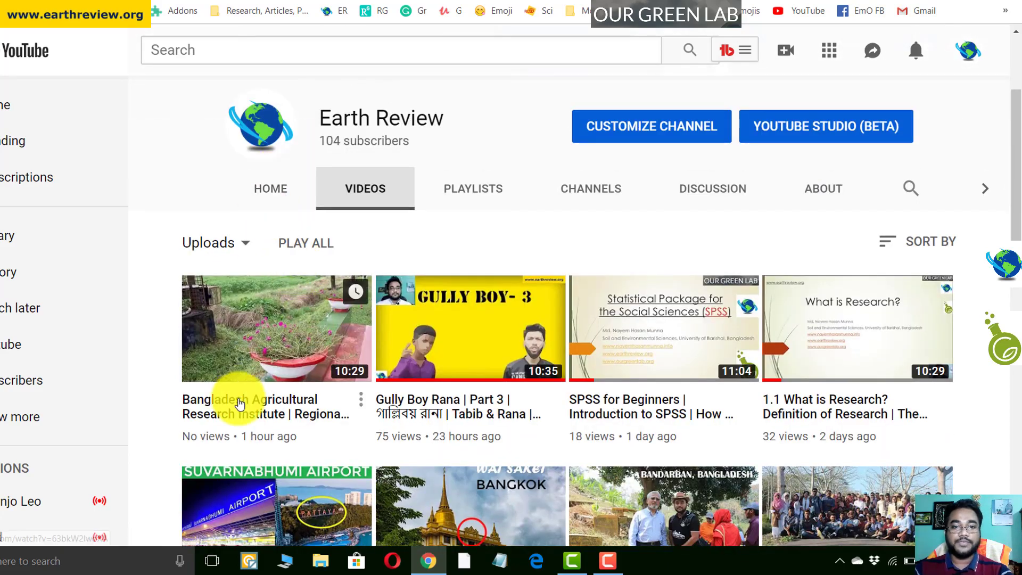
scroll(262, 325, "down", 2)
scroll(261, 325, "down", 5)
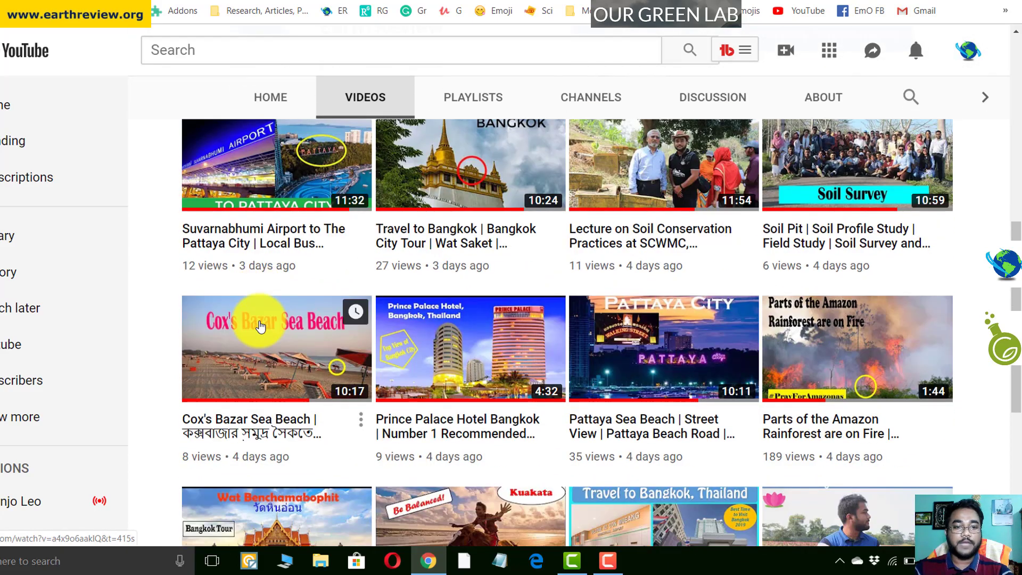
scroll(258, 326, "down", 2)
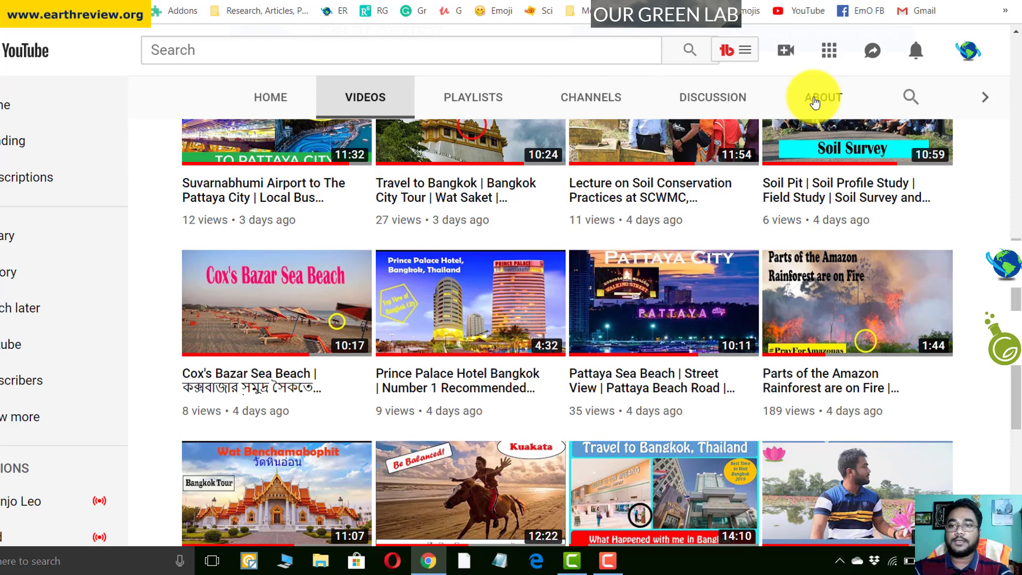